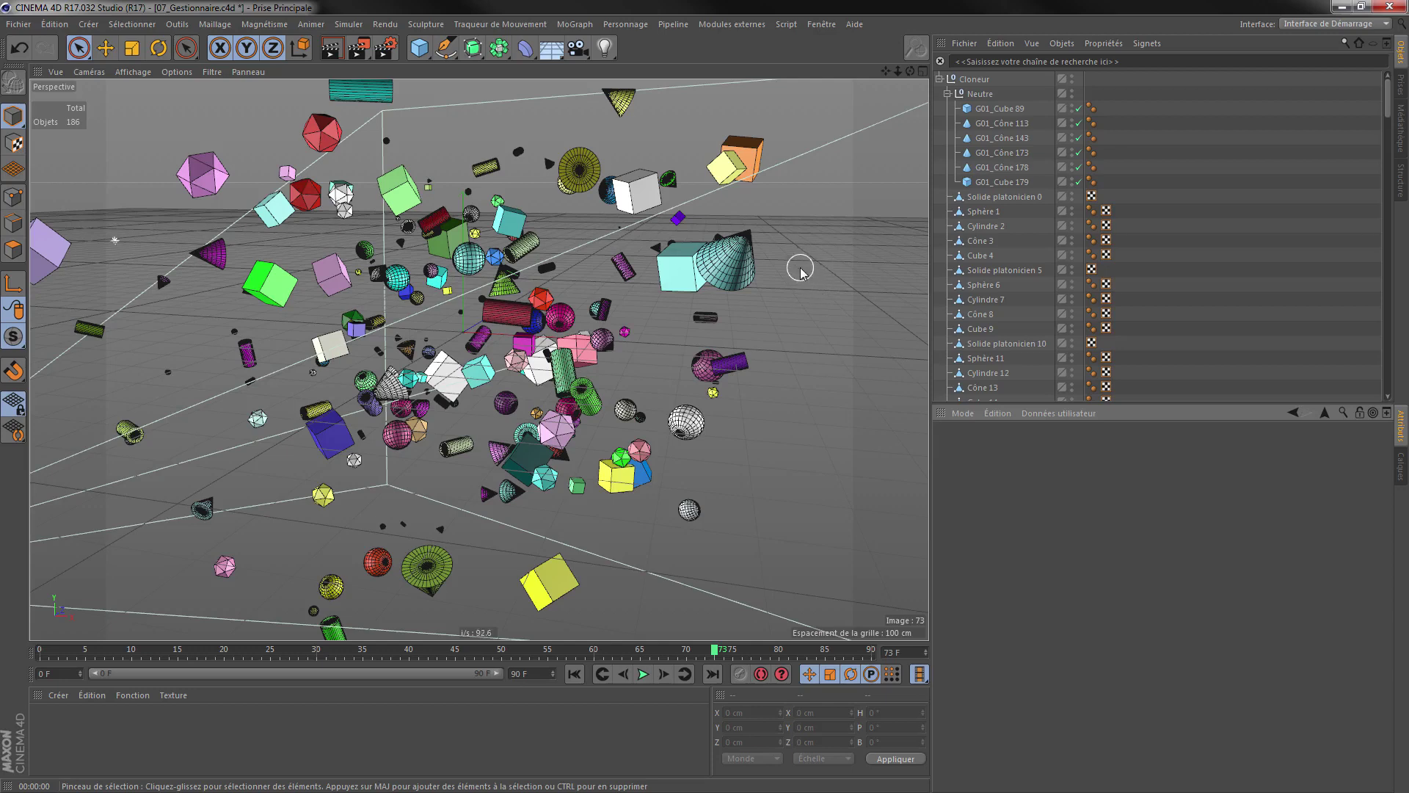
Select Cône 23 on the right of the scene, try the Selection Brush, and activate Move
{"action": "left_click", "coordinate": [756, 282]}
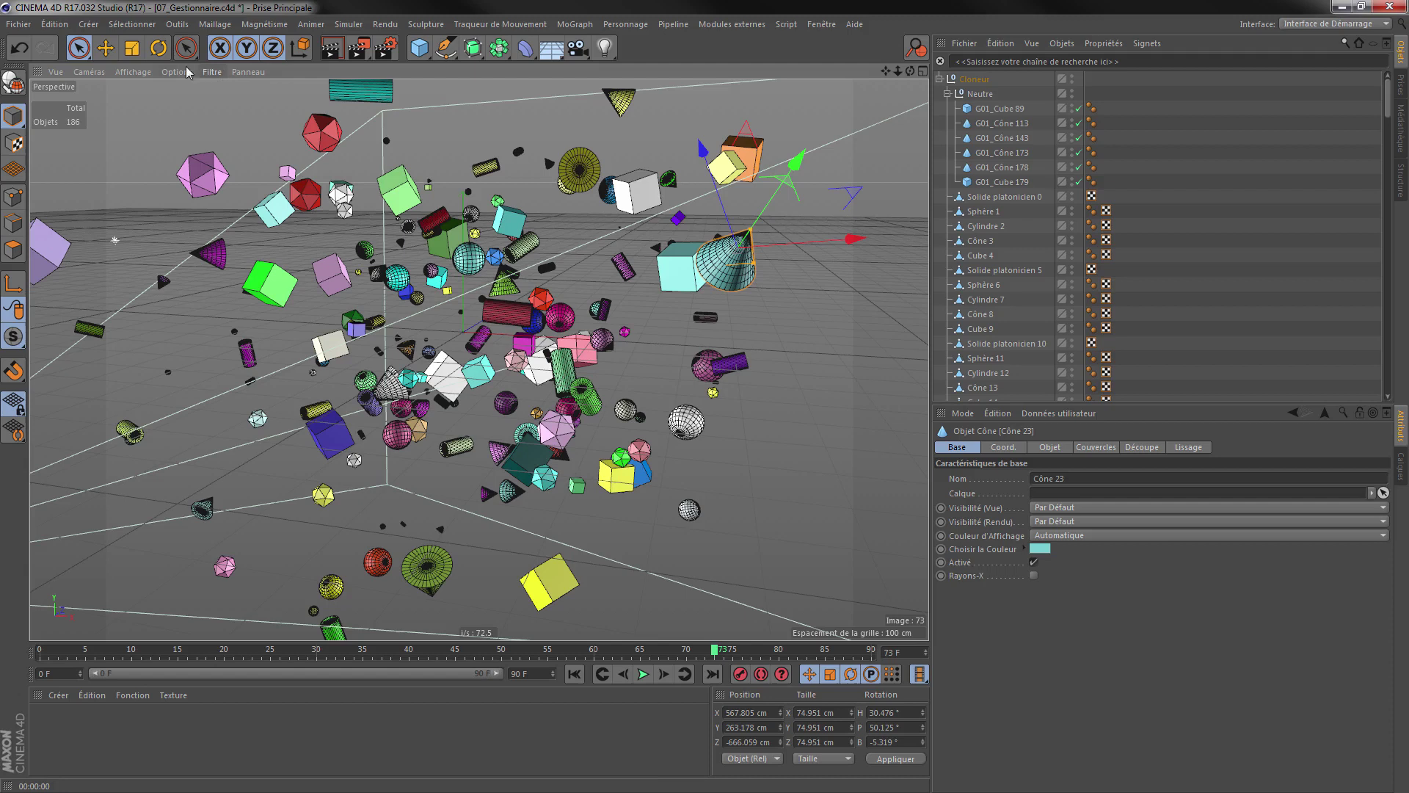
{"action": "left_click", "coordinate": [79, 49]}
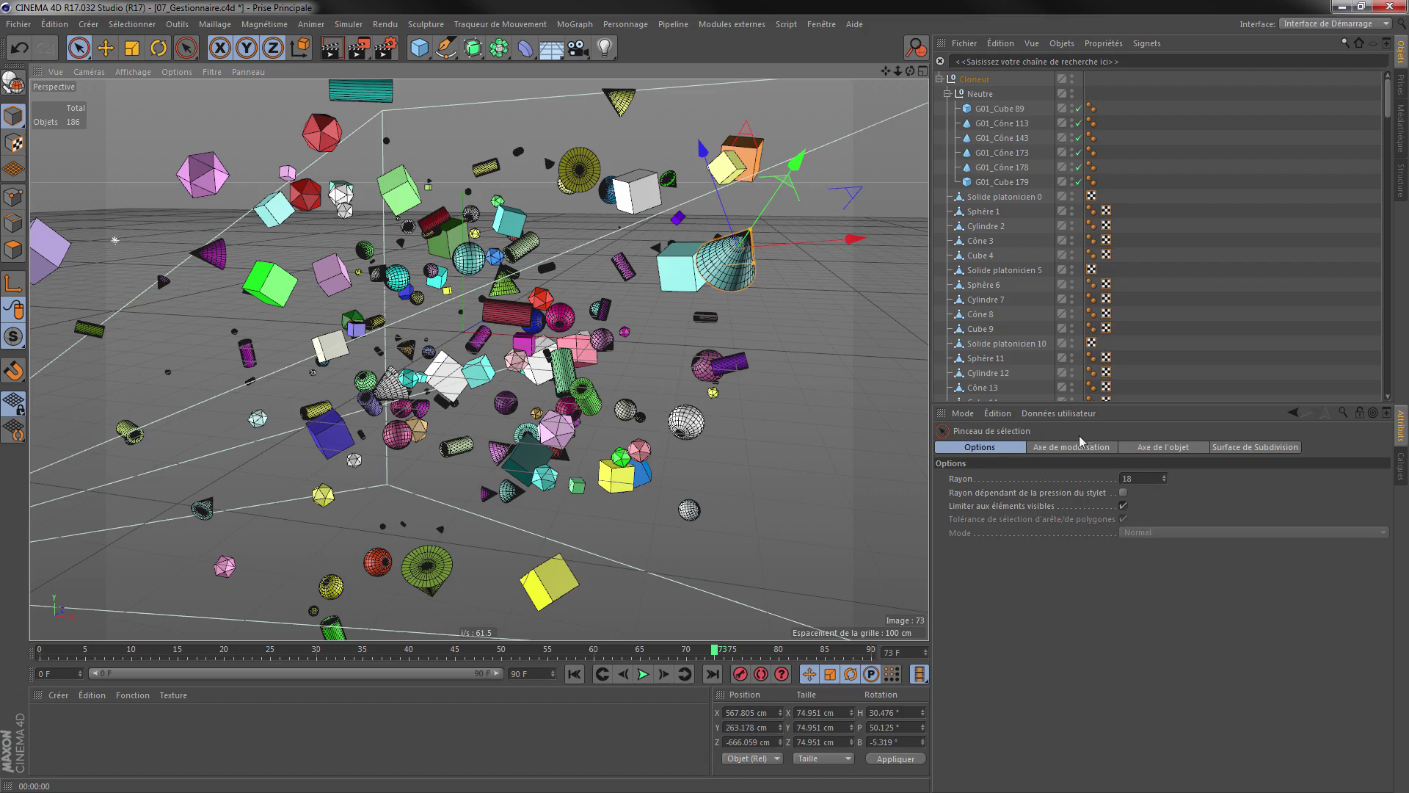
{"action": "left_click", "coordinate": [105, 48]}
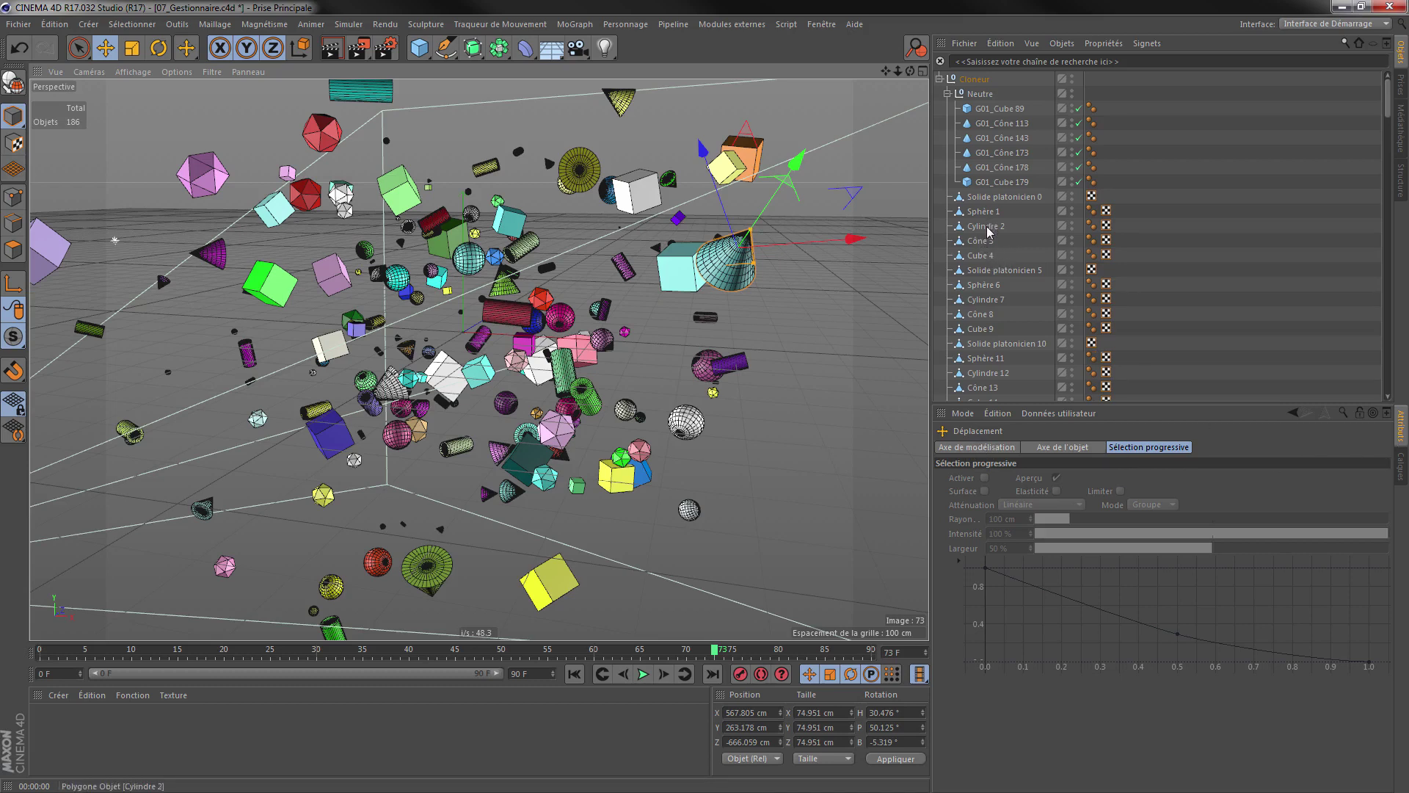
Select the Neutre group, scroll the object list, then clear the selection
{"action": "left_click", "coordinate": [979, 94]}
{"action": "mouse_move", "coordinate": [1387, 110]}
{"action": "left_mouse_down"}
{"action": "mouse_move", "coordinate": [1387, 389]}
{"action": "mouse_move", "coordinate": [1387, 96]}
{"action": "left_mouse_up"}
{"action": "left_click", "coordinate": [1215, 117]}
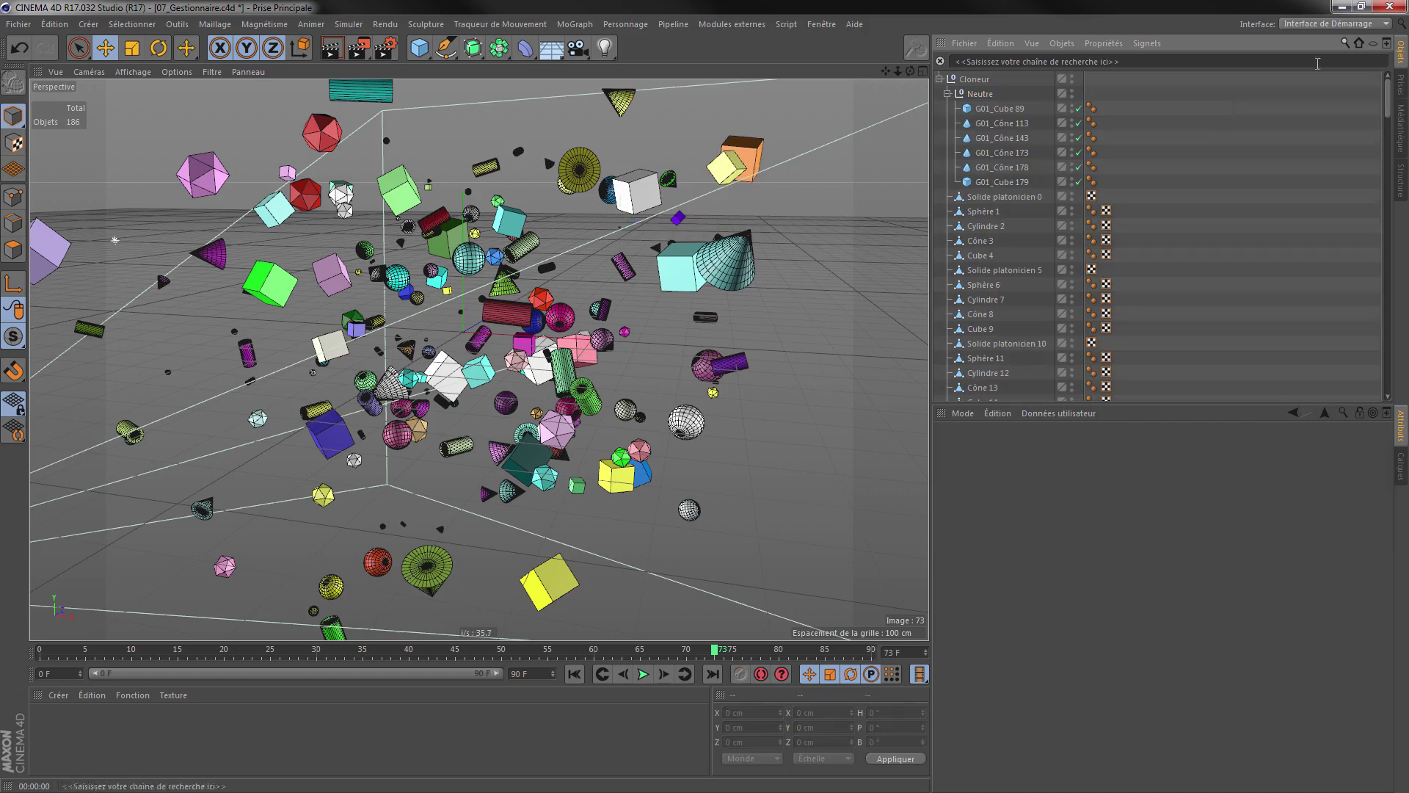
Enable the Caméra and Lumière object filters and hide the object search row
{"action": "left_click", "coordinate": [1357, 43]}
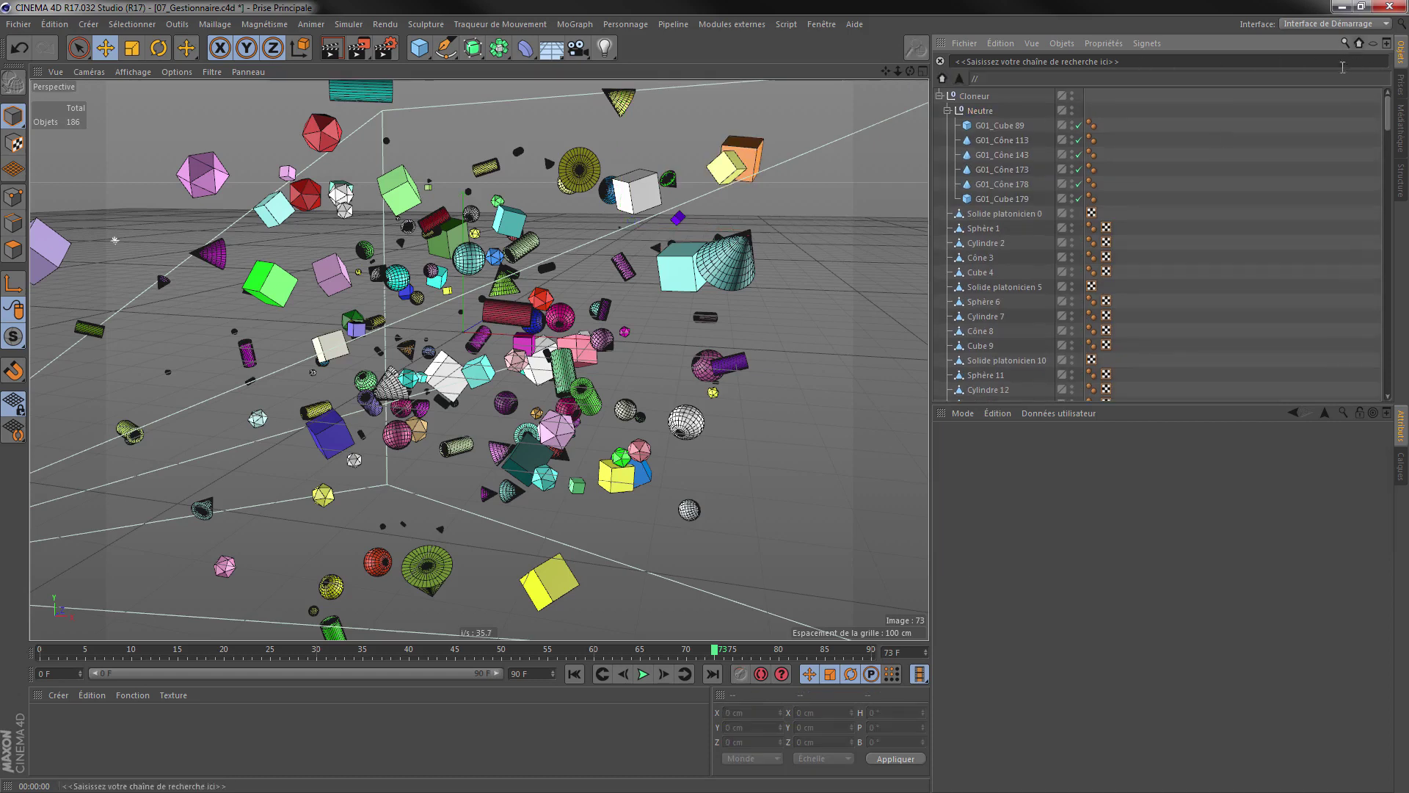
{"action": "left_click", "coordinate": [1373, 42]}
{"action": "left_click", "coordinate": [1060, 91]}
{"action": "left_click", "coordinate": [1060, 144]}
{"action": "left_click", "coordinate": [1366, 44]}
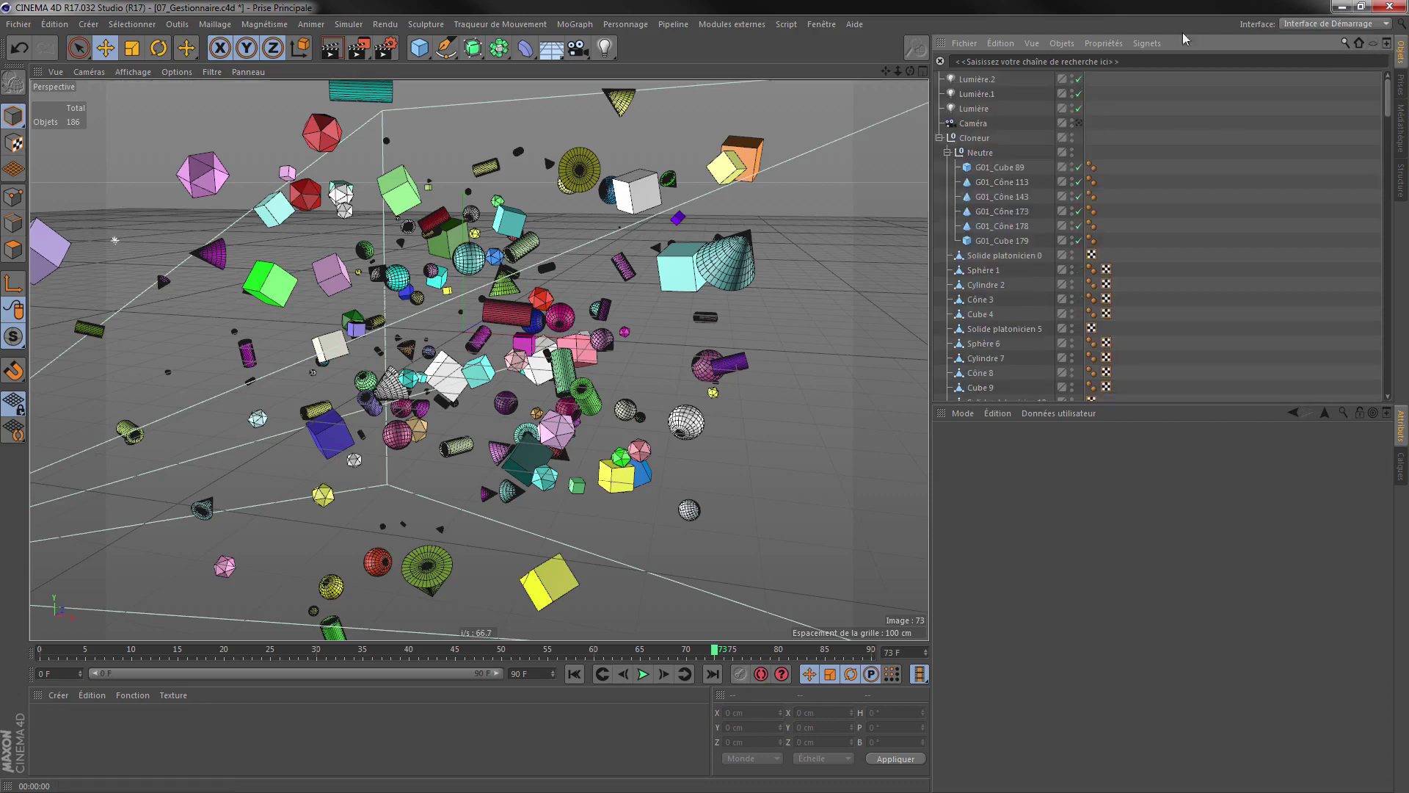
{"action": "left_click", "coordinate": [1344, 43]}
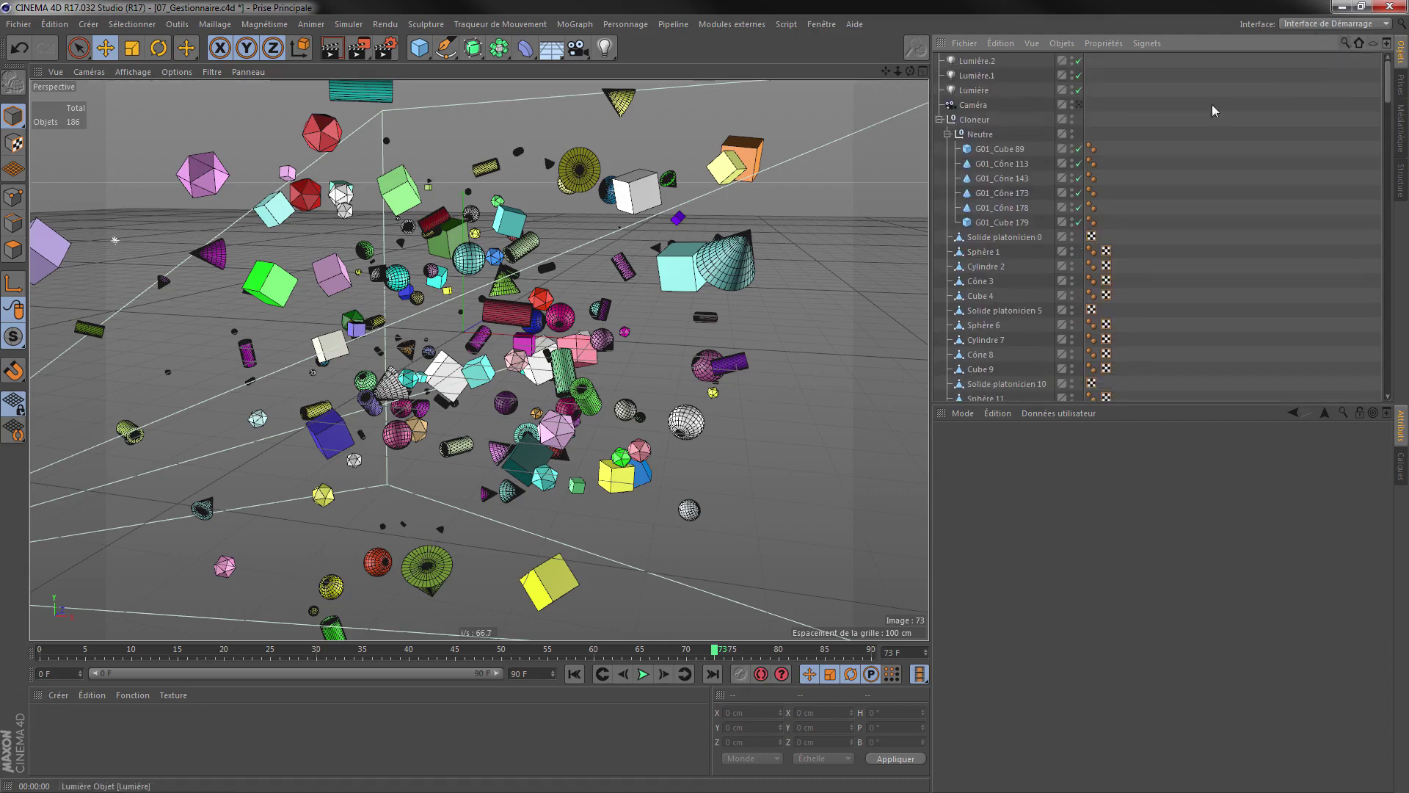
Select Lumière.2 and view its Coord. and then Généralités settings
{"action": "left_click", "coordinate": [986, 65]}
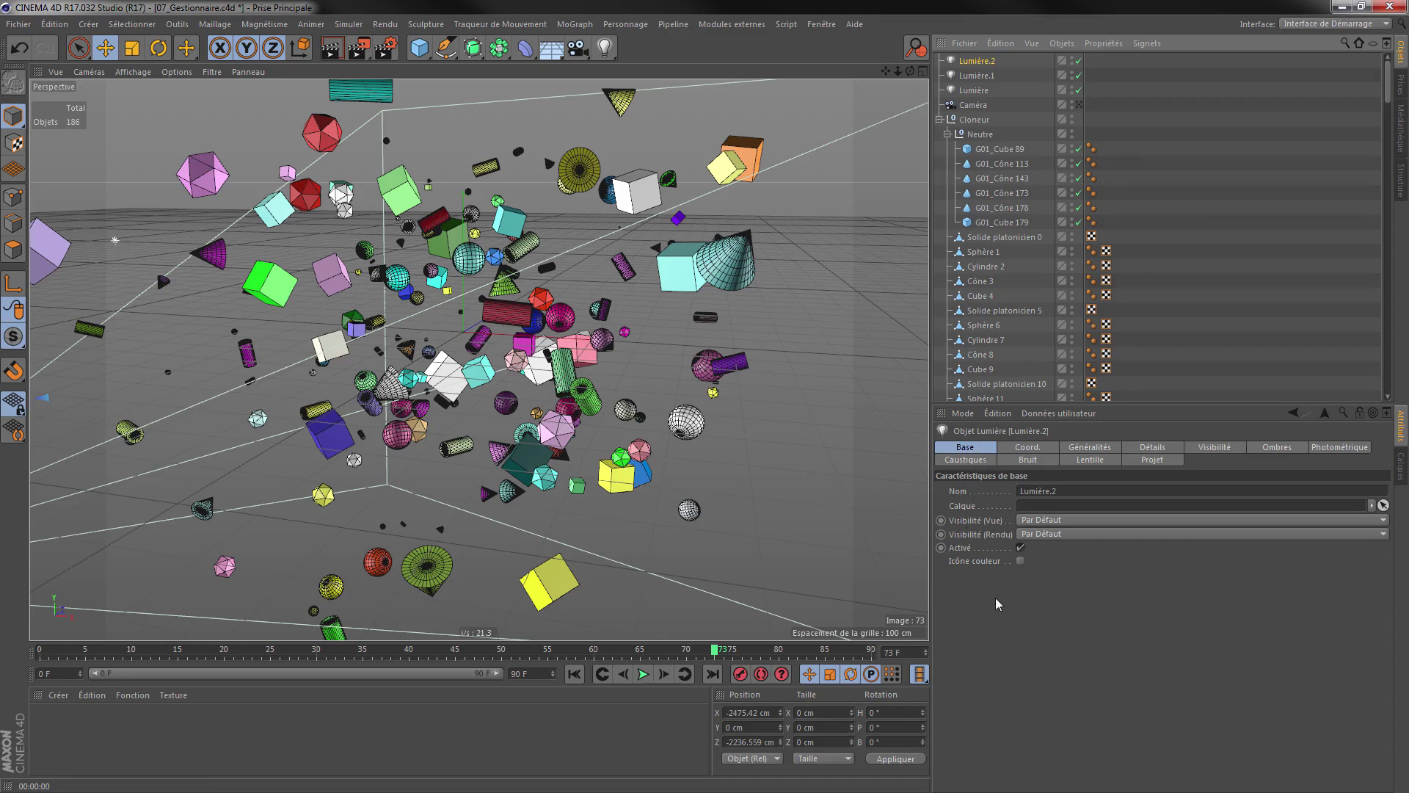
{"action": "left_click", "coordinate": [1026, 448]}
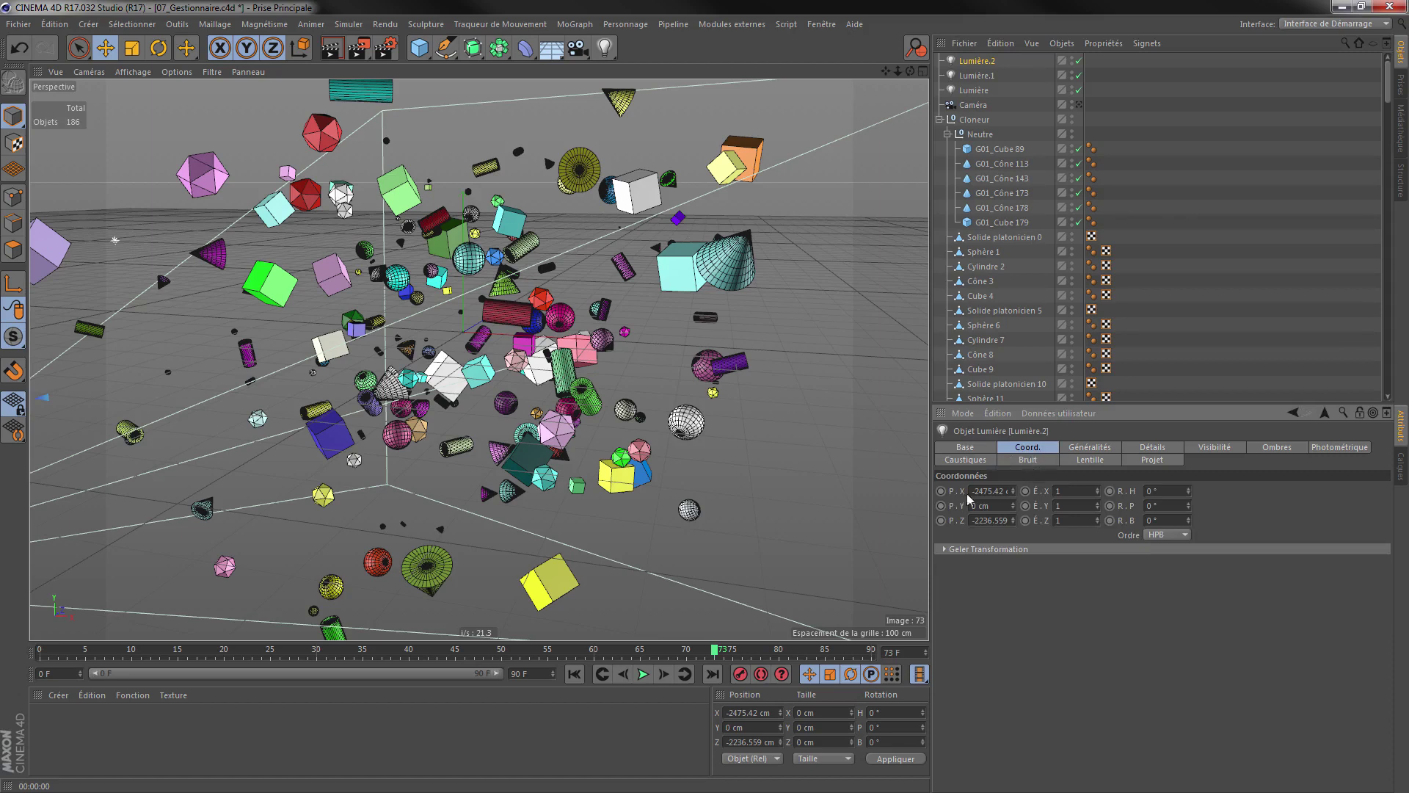
{"action": "left_click", "coordinate": [1089, 448]}
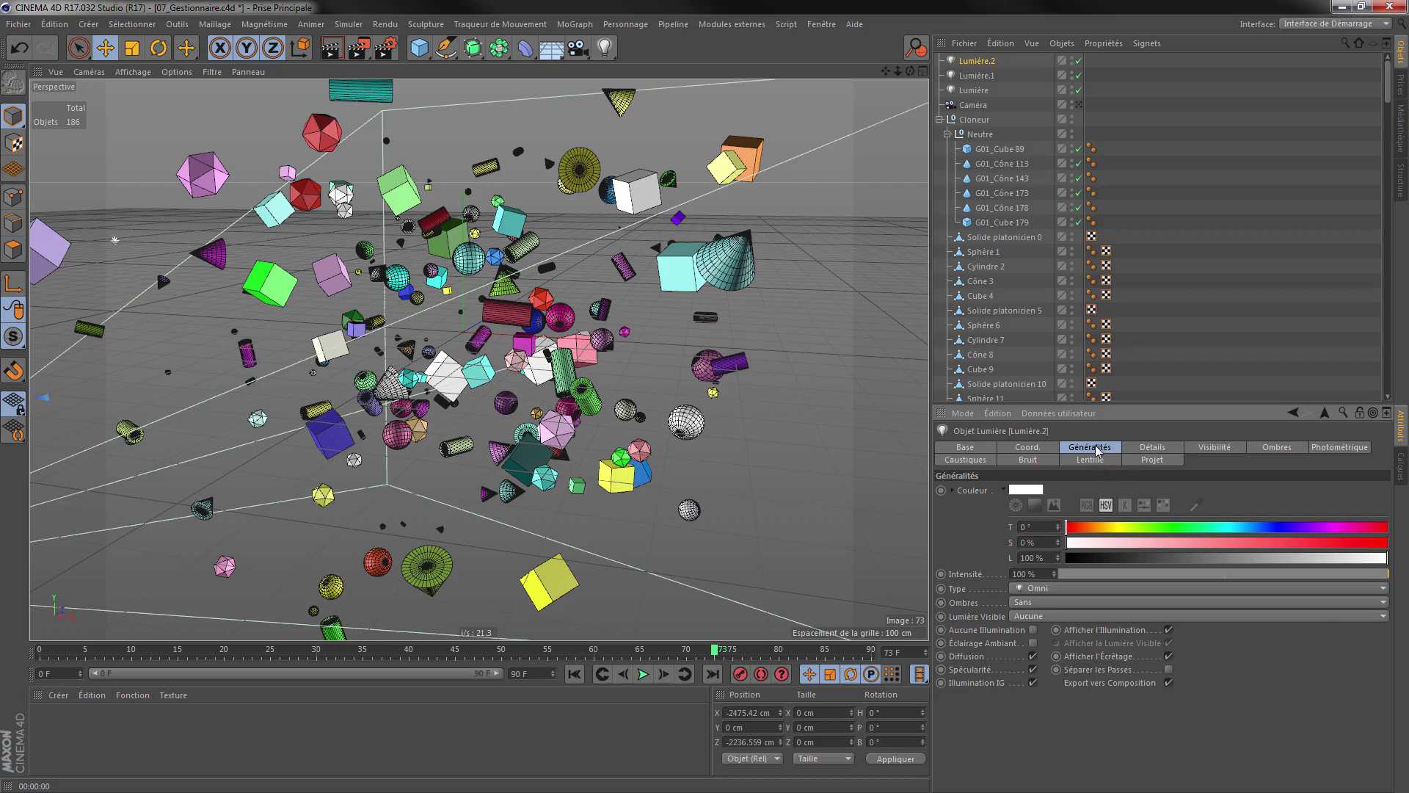
Stack the Détails, Visibilité and Ombres sections beneath Lumière.2's general settings
{"action": "left_click_drag", "start_coordinate": [1092, 453], "coordinate": [1285, 446]}
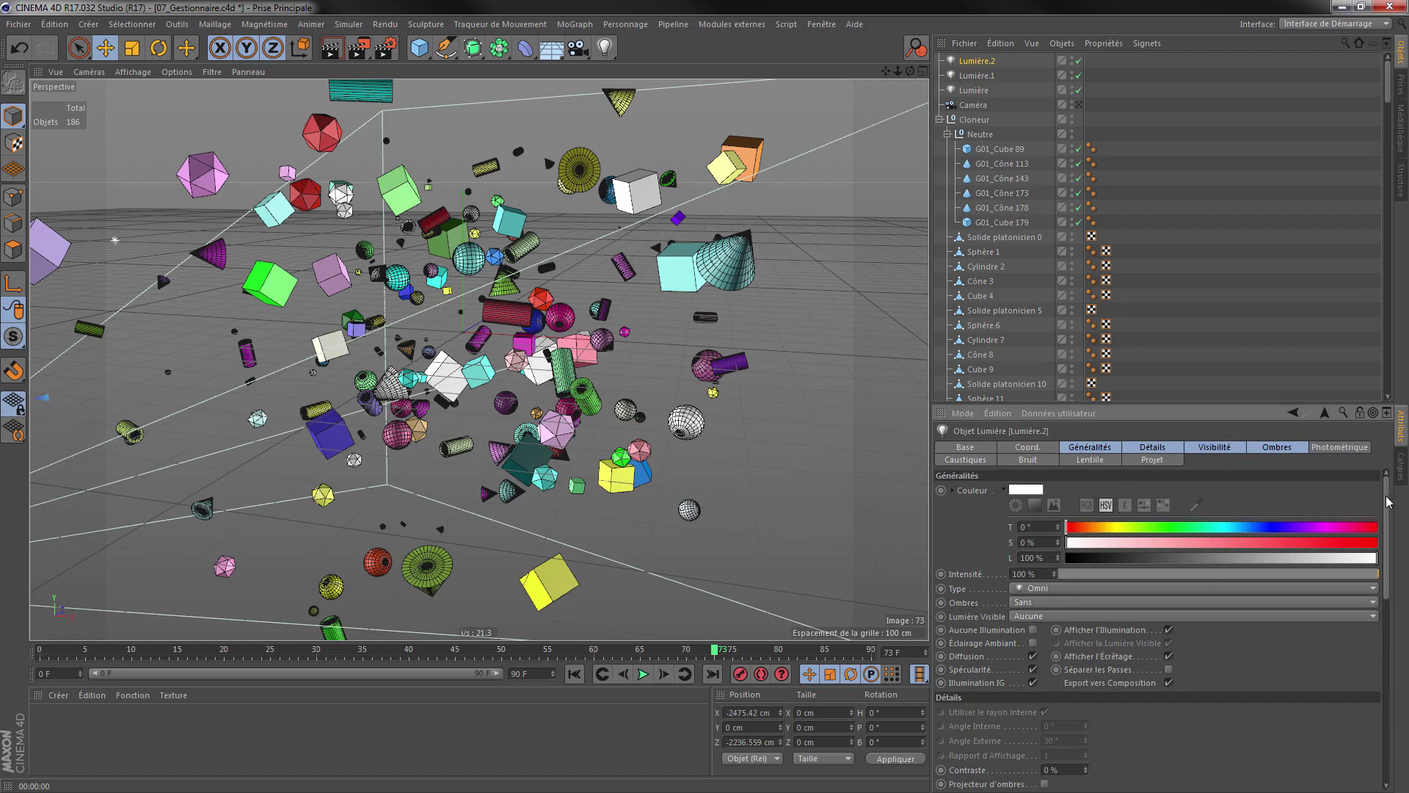
{"action": "scroll", "coordinate": [1393, 506], "scroll_direction": "down", "scroll_amount": 2}
{"action": "scroll", "coordinate": [984, 558], "scroll_direction": "up", "scroll_amount": 2}
{"action": "scroll", "coordinate": [991, 542], "scroll_direction": "down", "scroll_amount": 3}
{"action": "scroll", "coordinate": [1064, 551], "scroll_direction": "down", "scroll_amount": 3}
{"action": "scroll", "coordinate": [1138, 557], "scroll_direction": "down", "scroll_amount": 4}
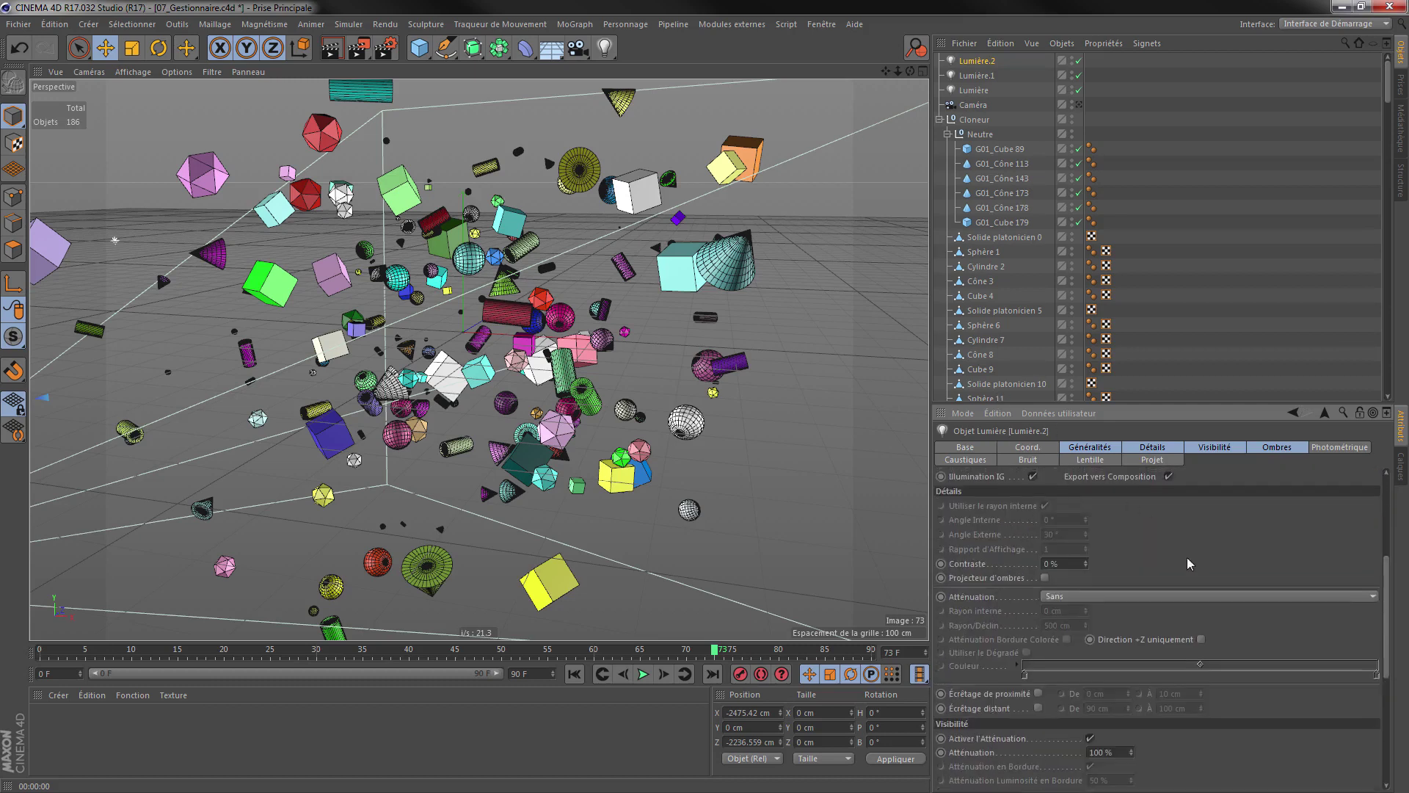
{"action": "mouse_move", "coordinate": [1189, 563]}
{"action": "middle_mouse_down"}
{"action": "mouse_move", "coordinate": [1236, 565]}
{"action": "mouse_move", "coordinate": [1253, 714]}
{"action": "middle_mouse_up"}
{"action": "middle_click_drag", "start_coordinate": [1250, 483], "coordinate": [1244, 482]}
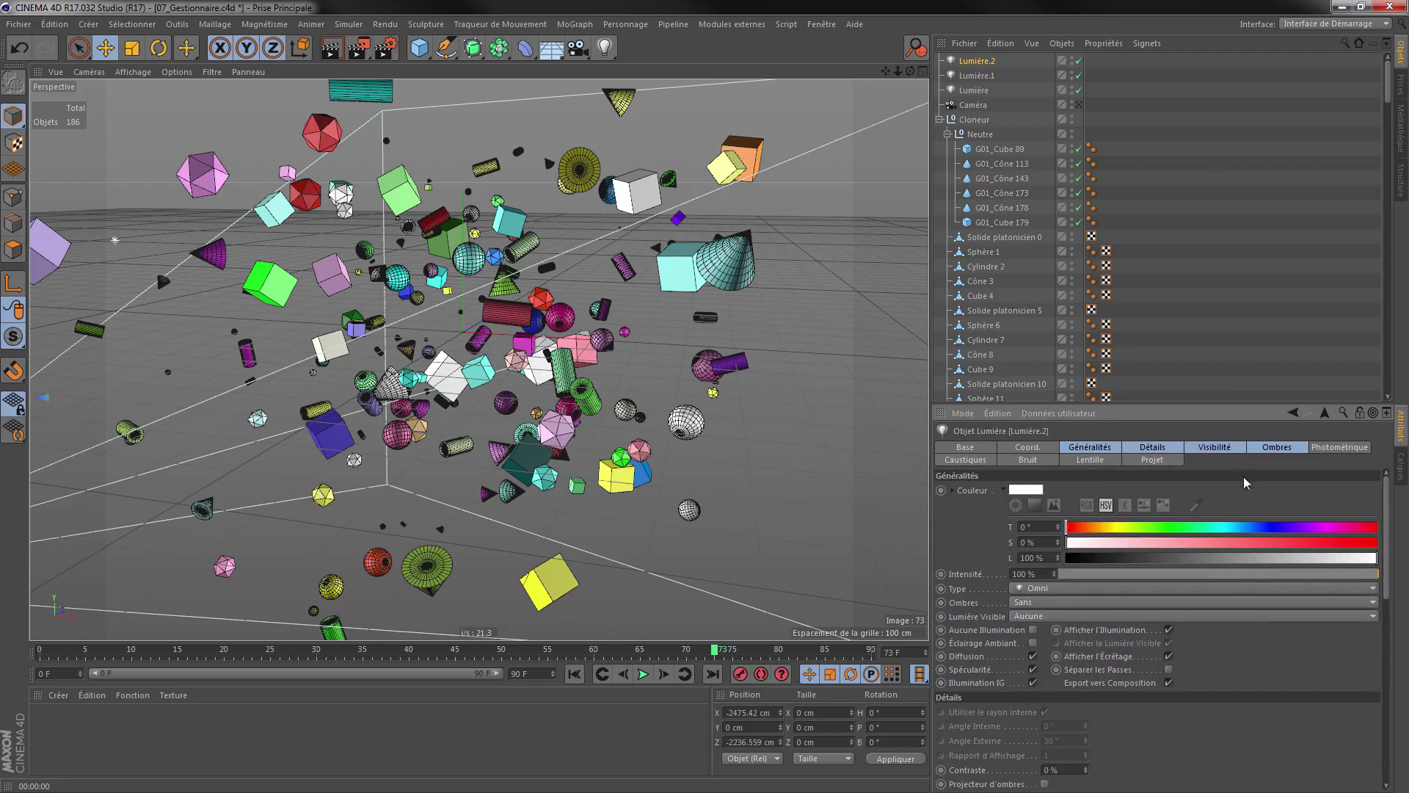
Toggle the Détails, Ombres, Visibilité and Photométrique sections, view Lentille, then show Généralités alone
{"action": "left_click", "coordinate": [1157, 449], "text": "shift"}
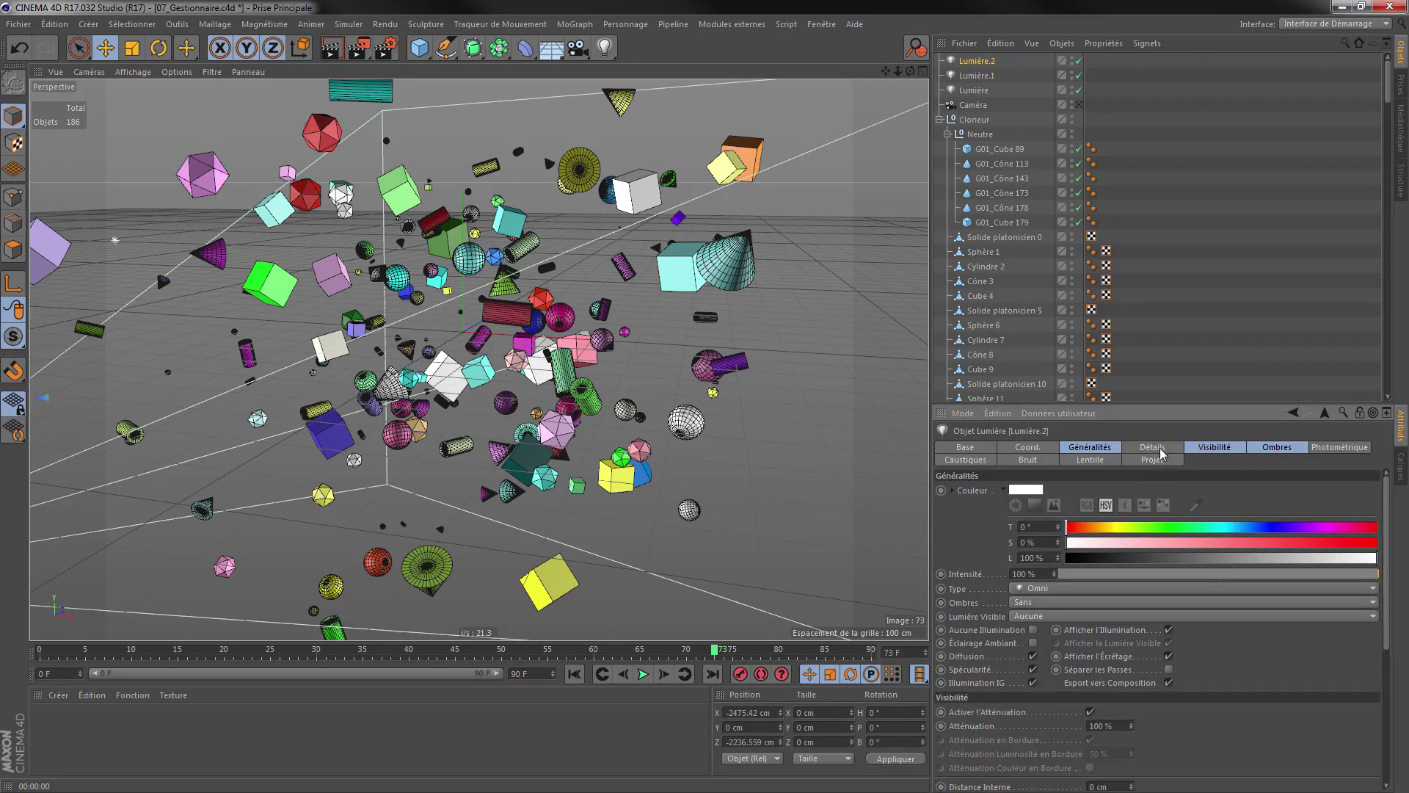
{"action": "left_click", "coordinate": [1277, 448], "text": "shift"}
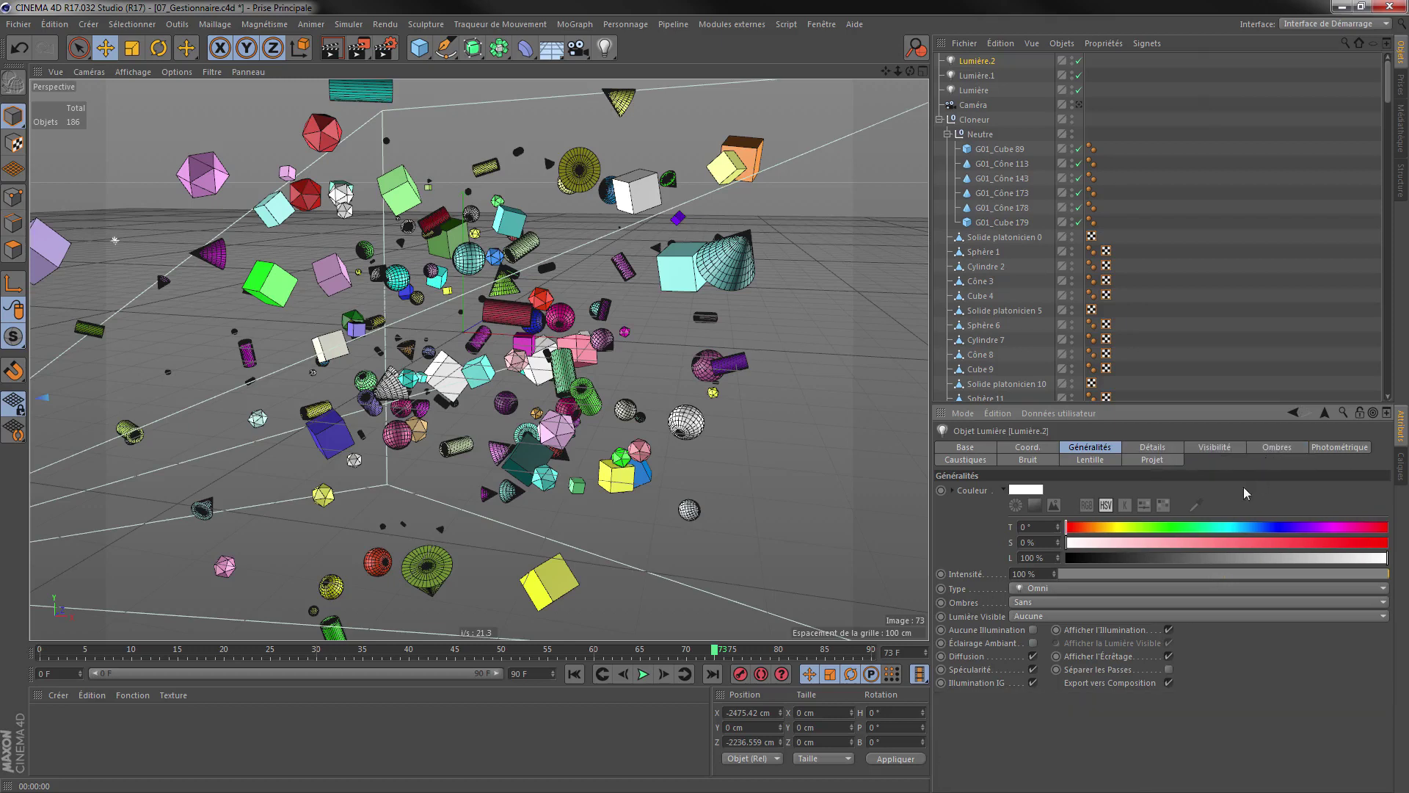
{"action": "left_click", "coordinate": [1217, 447], "text": "shift"}
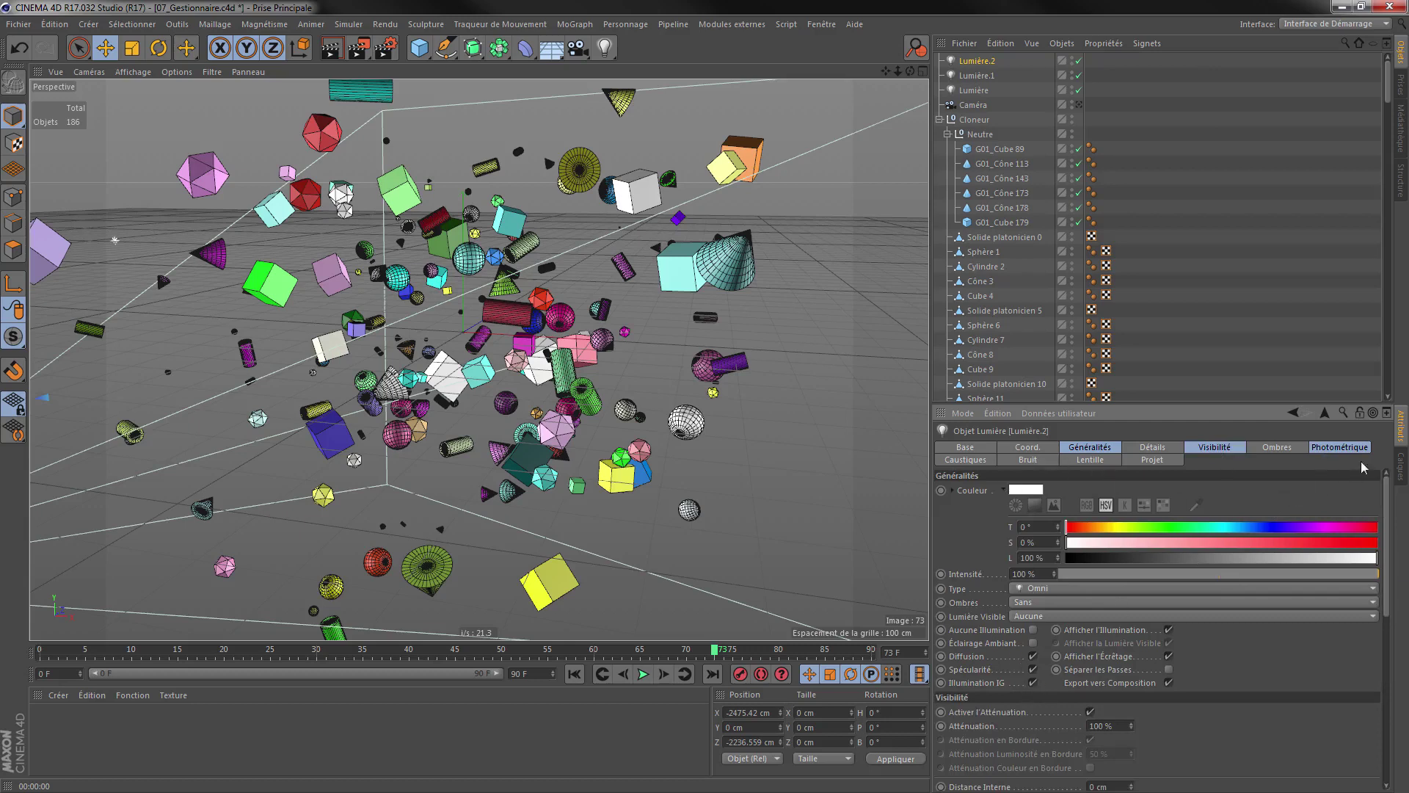
{"action": "left_click", "coordinate": [1343, 449], "text": "shift"}
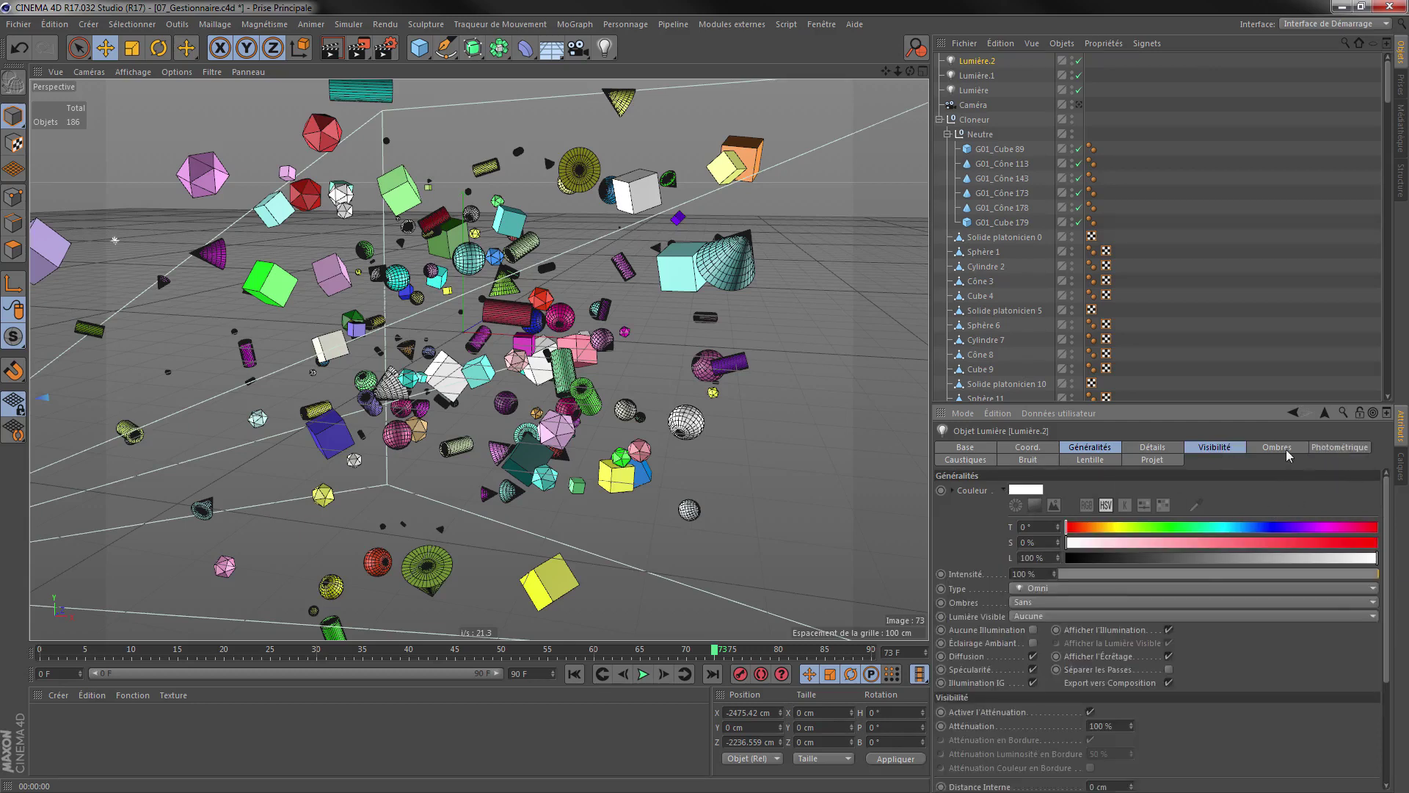
{"action": "left_click", "coordinate": [1159, 448], "text": "shift"}
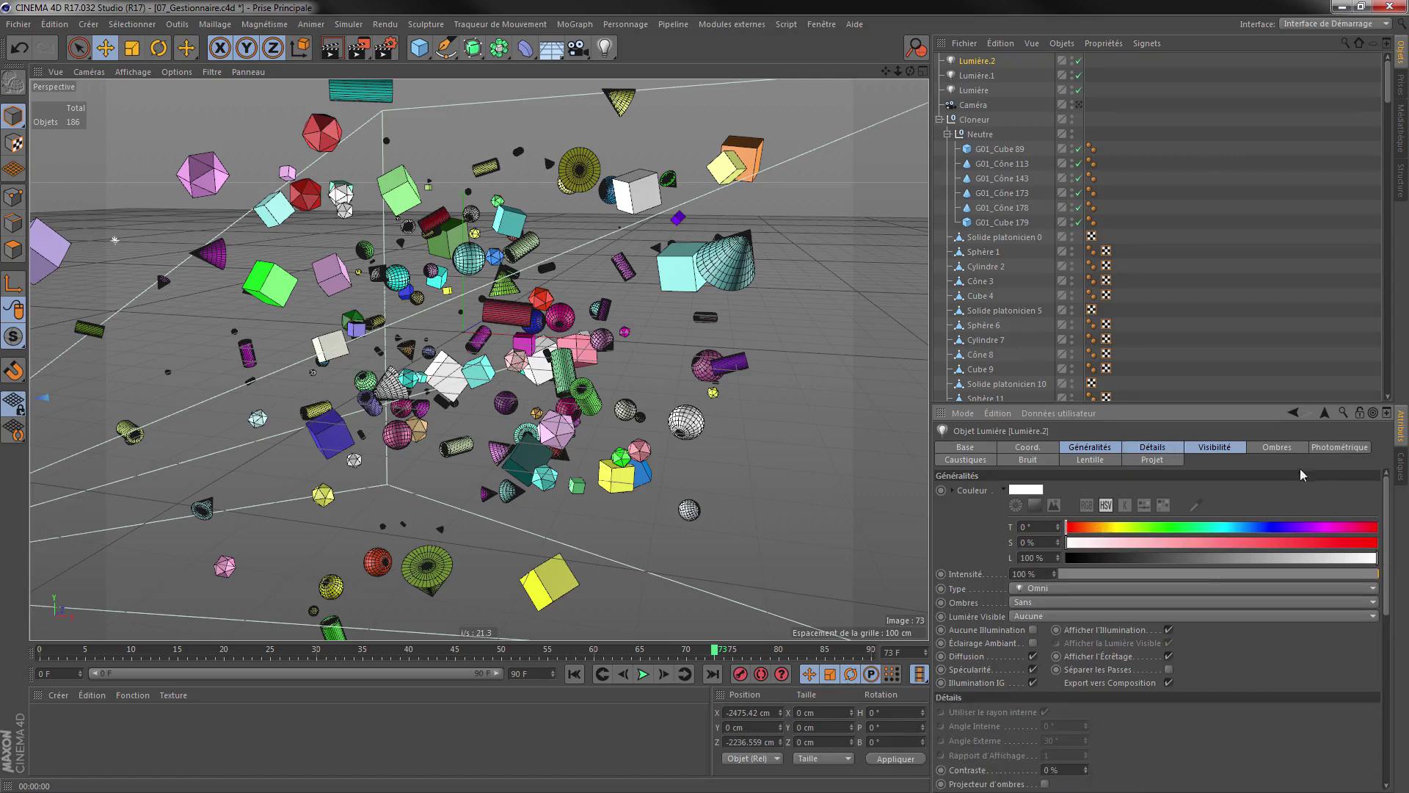
{"action": "mouse_move", "coordinate": [1389, 506]}
{"action": "left_mouse_down"}
{"action": "mouse_move", "coordinate": [1398, 608]}
{"action": "mouse_move", "coordinate": [1387, 477]}
{"action": "left_mouse_up"}
{"action": "left_click", "coordinate": [1098, 458]}
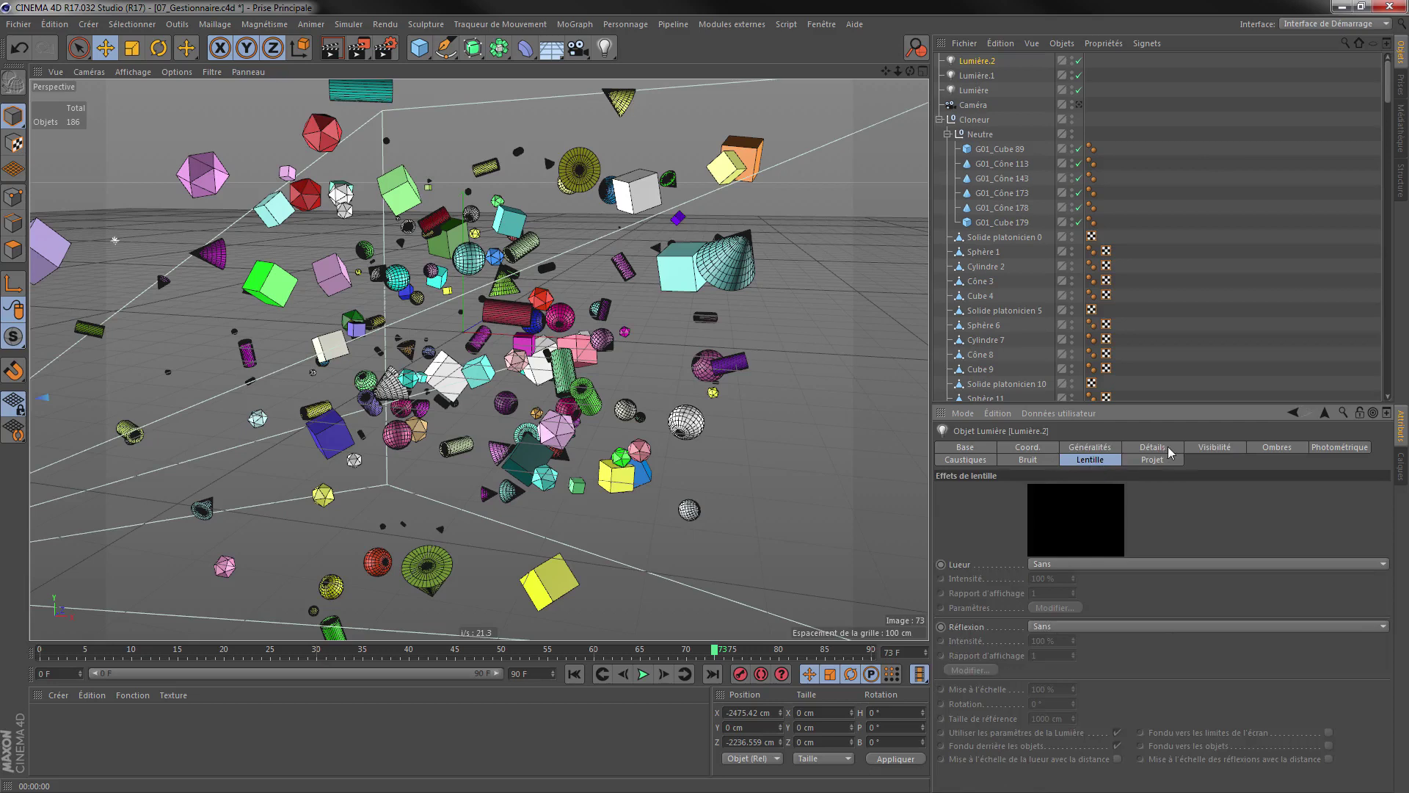
{"action": "left_click", "coordinate": [1089, 449]}
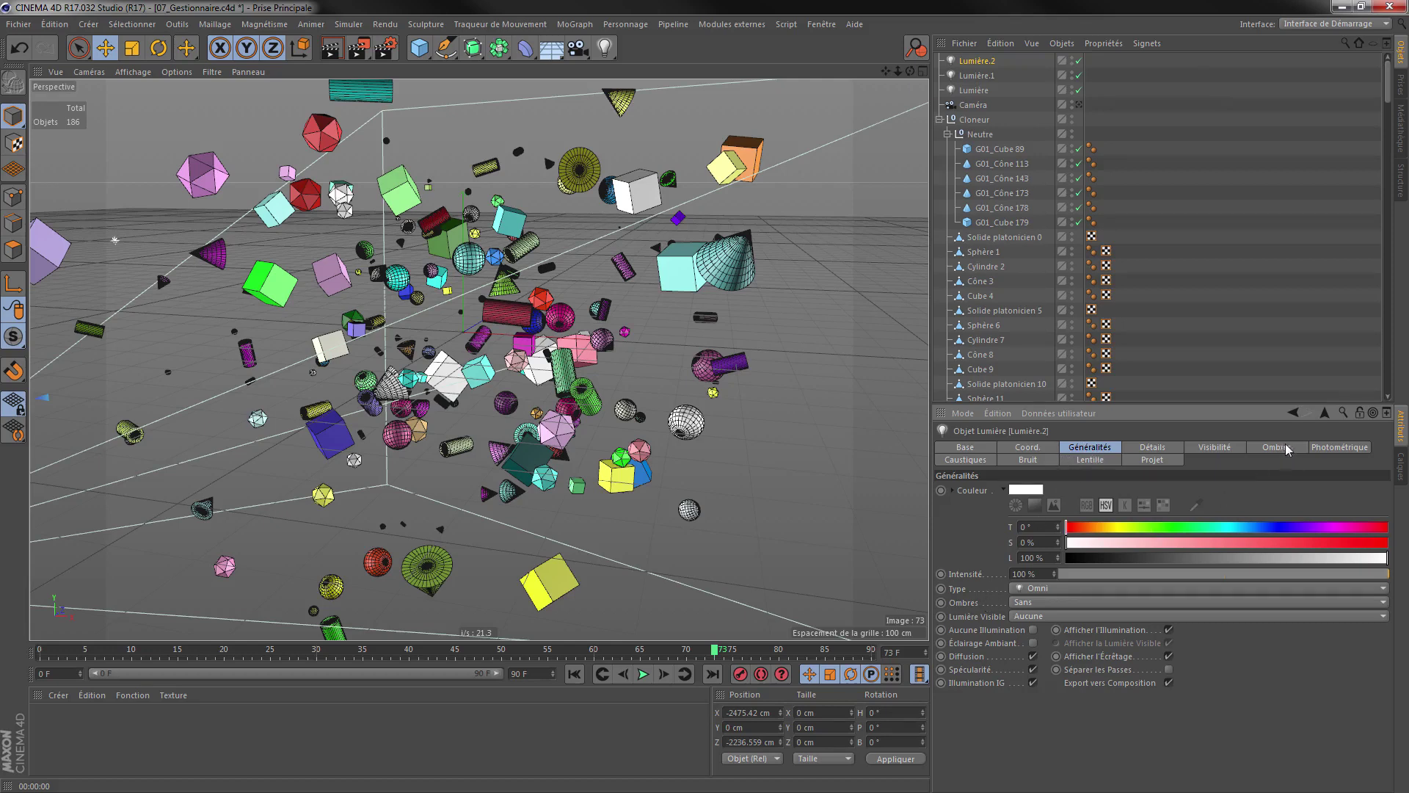
Search Lumière.2's attributes for 'ombre', then replace the search with 'éc'
{"action": "left_click", "coordinate": [1343, 412]}
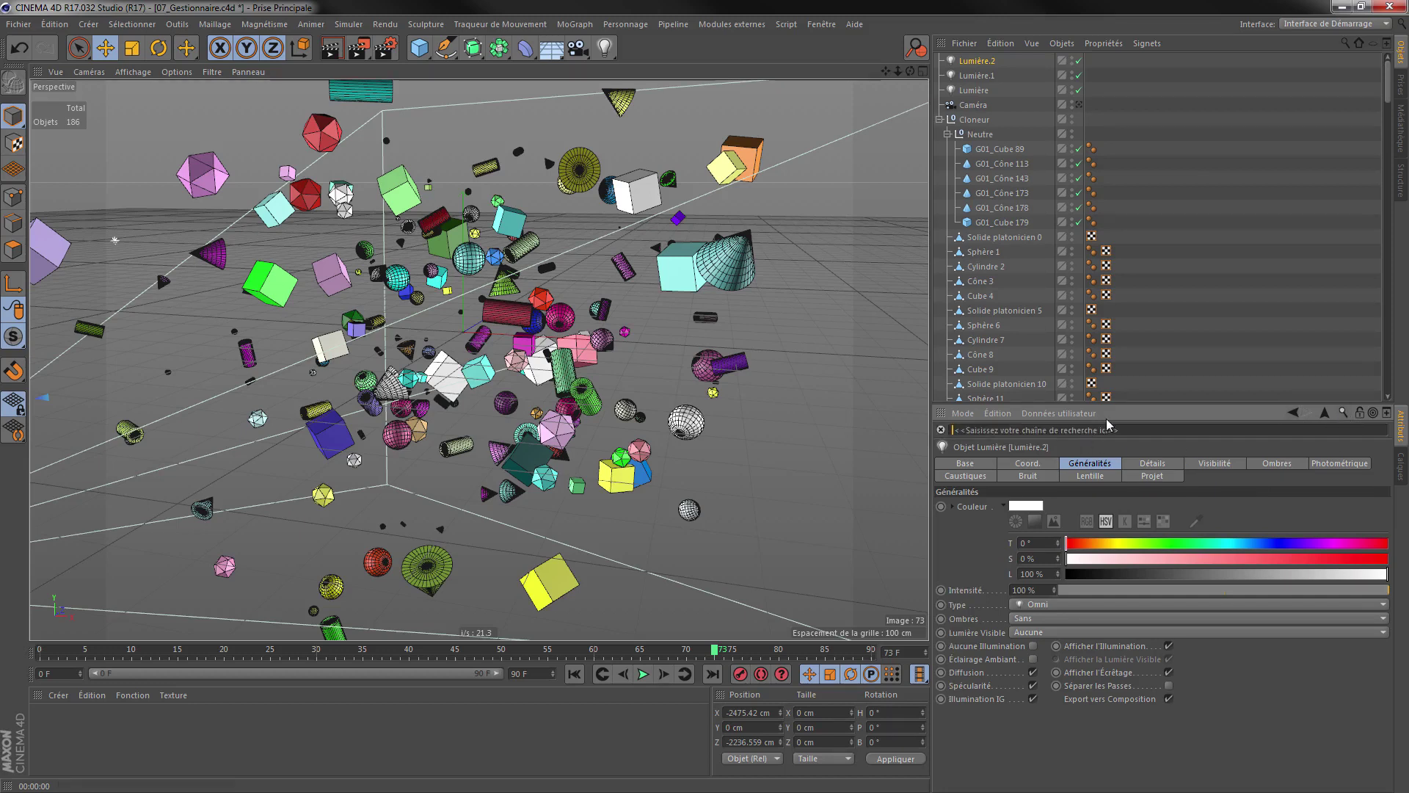
{"action": "type", "text": "ombre"}
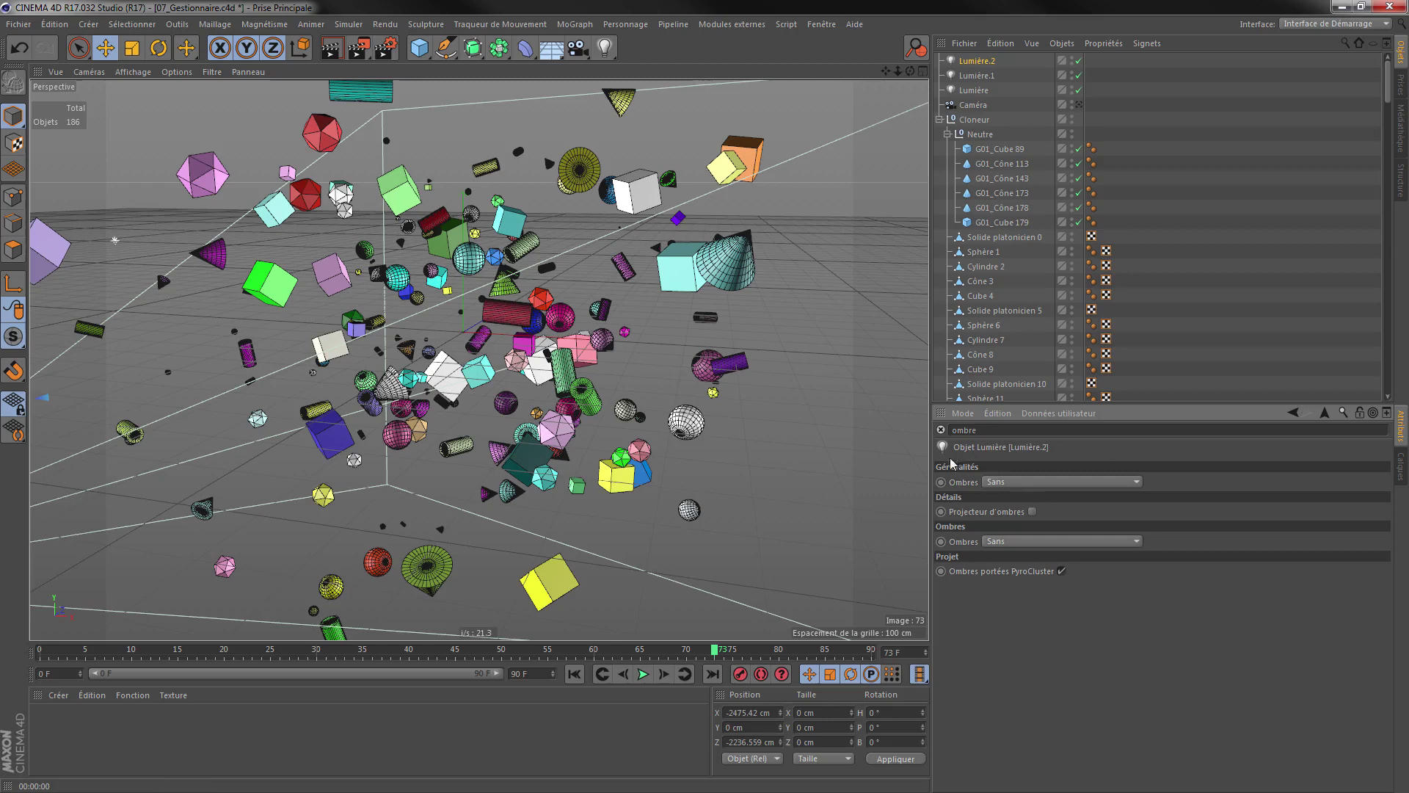
{"action": "double_click", "coordinate": [976, 430]}
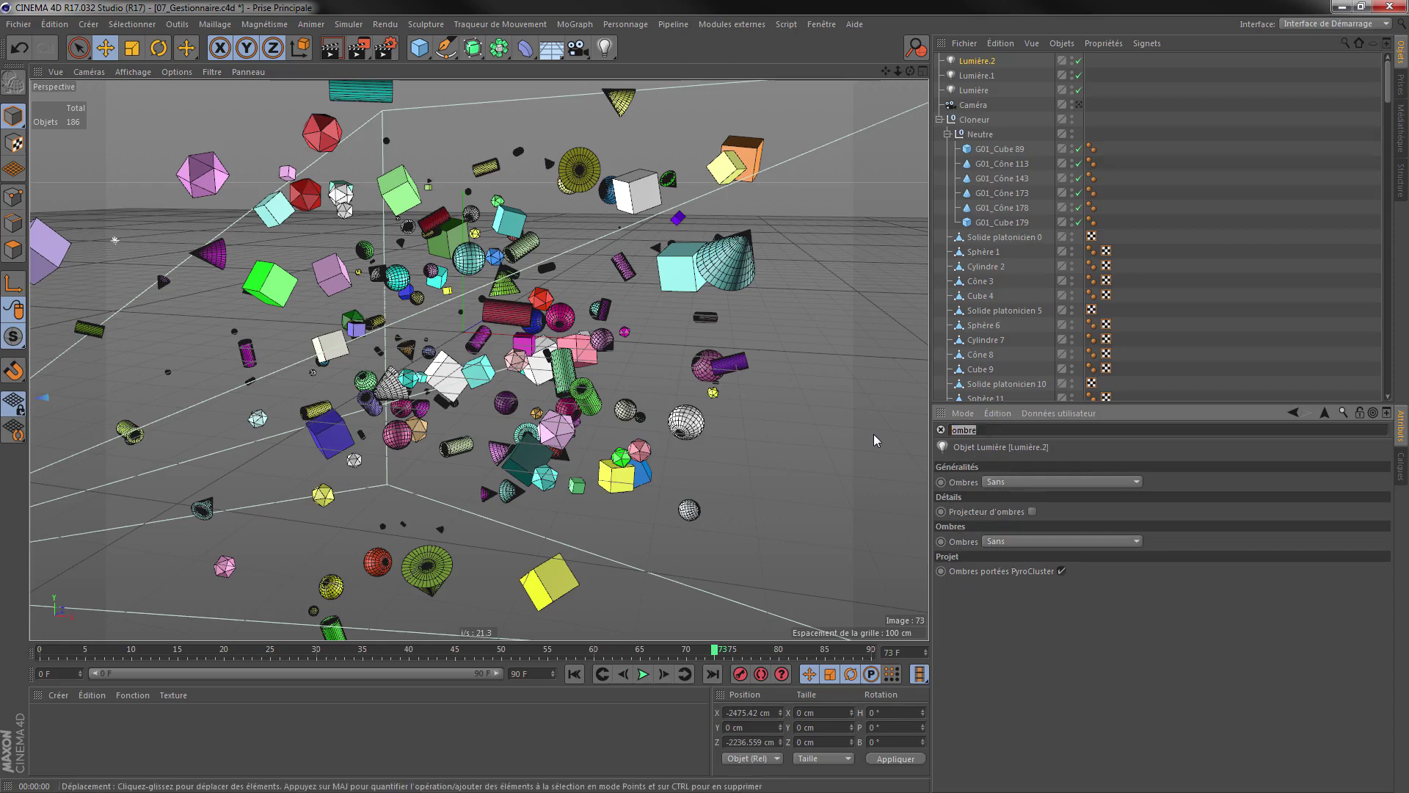
{"action": "type", "text": "éc"}
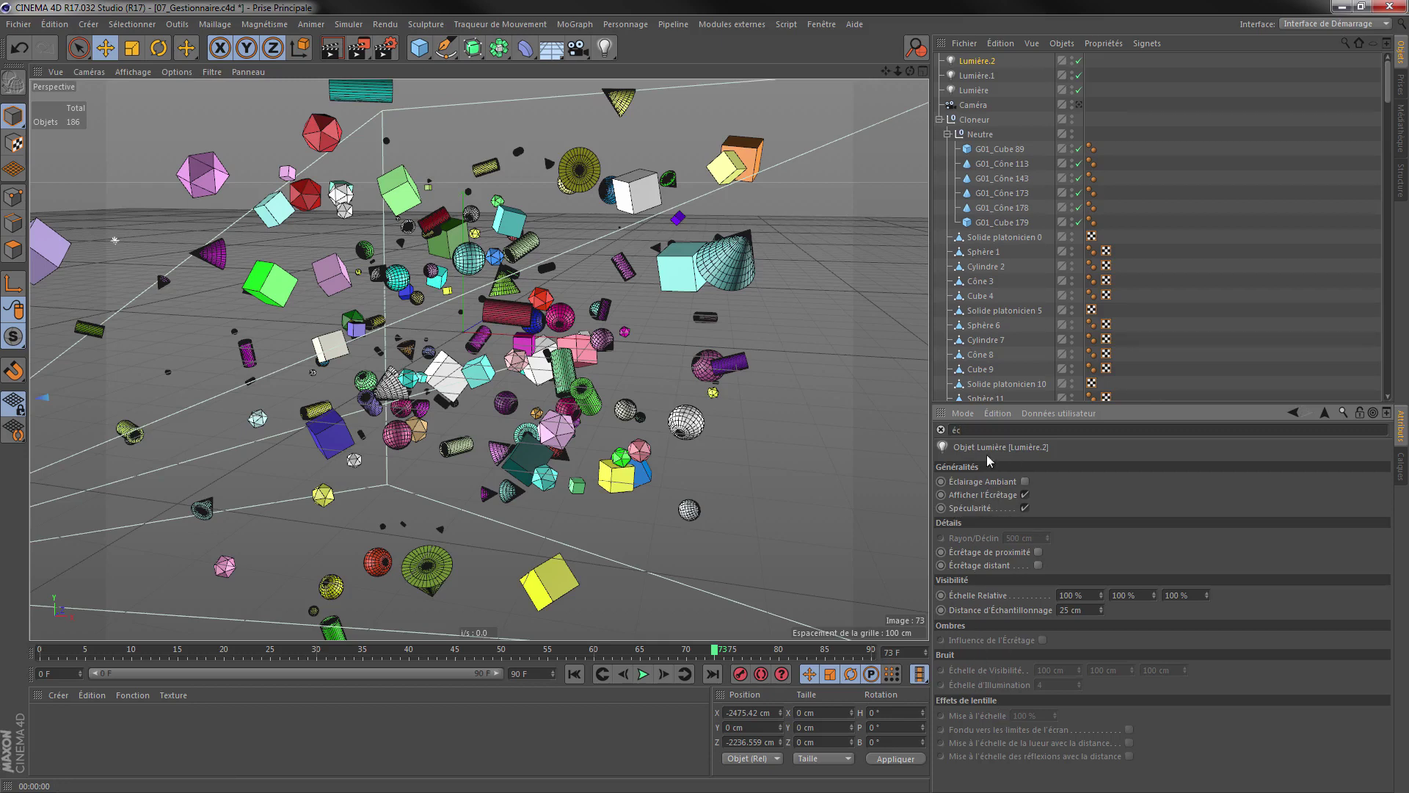
{"action": "key", "text": "BackSpace"}
{"action": "key", "text": "BackSpace"}
Try 'spécu' and 'coule' as attribute searches, then clear the filter
{"action": "type", "text": "spécu"}
{"action": "key", "text": "BackSpace"}
{"action": "key", "text": "BackSpace"}
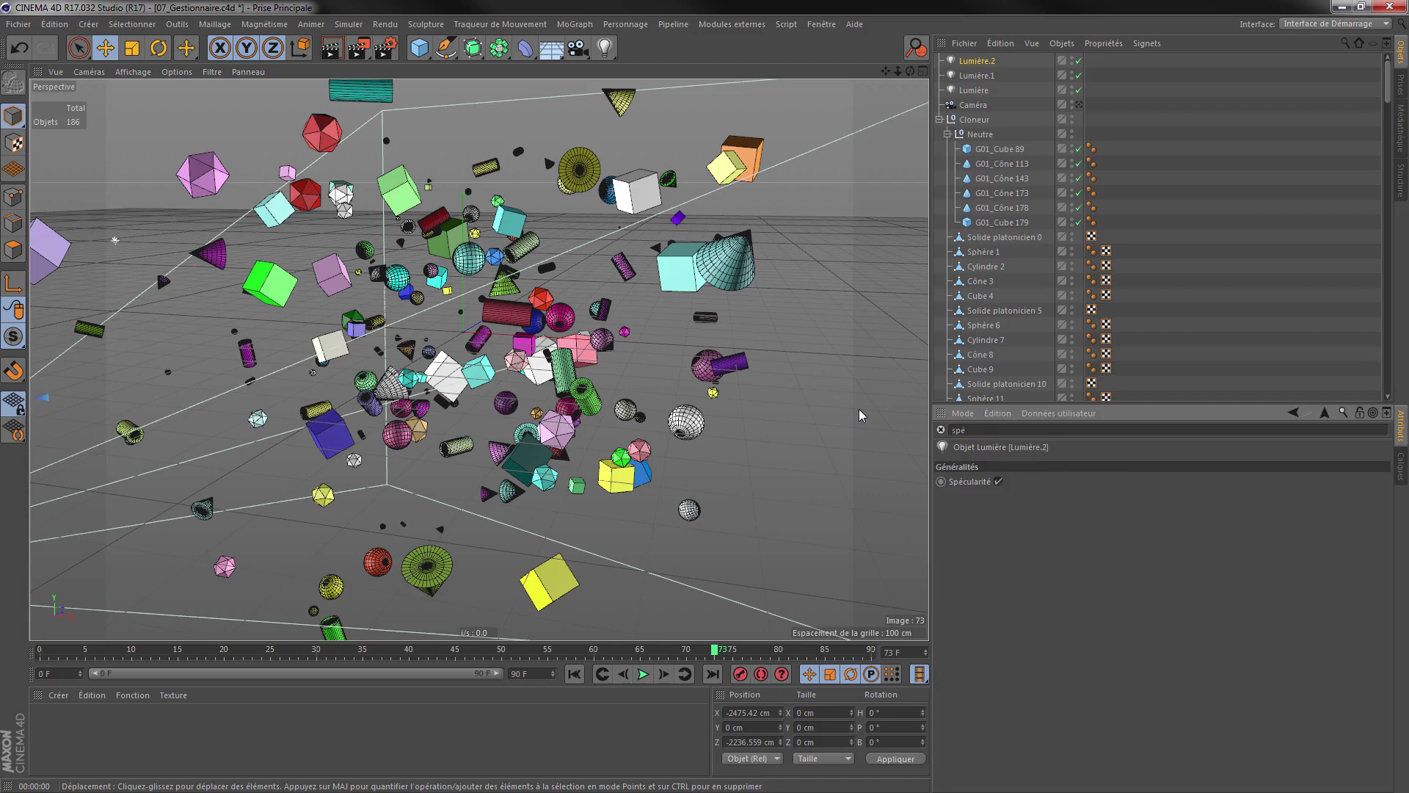
{"action": "key", "text": "BackSpace"}
{"action": "key", "text": "BackSpace"}
{"action": "key", "text": "BackSpace"}
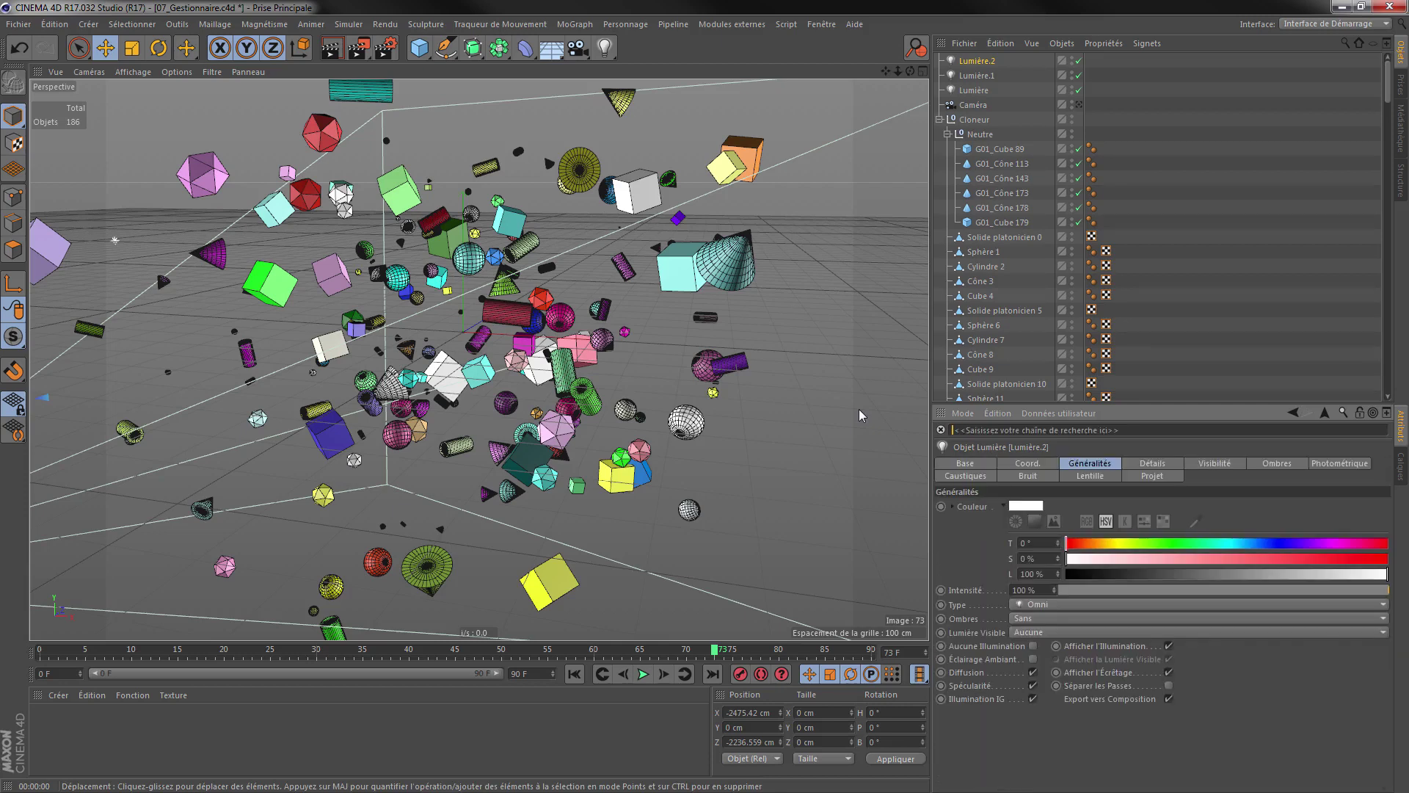
{"action": "type", "text": "coule"}
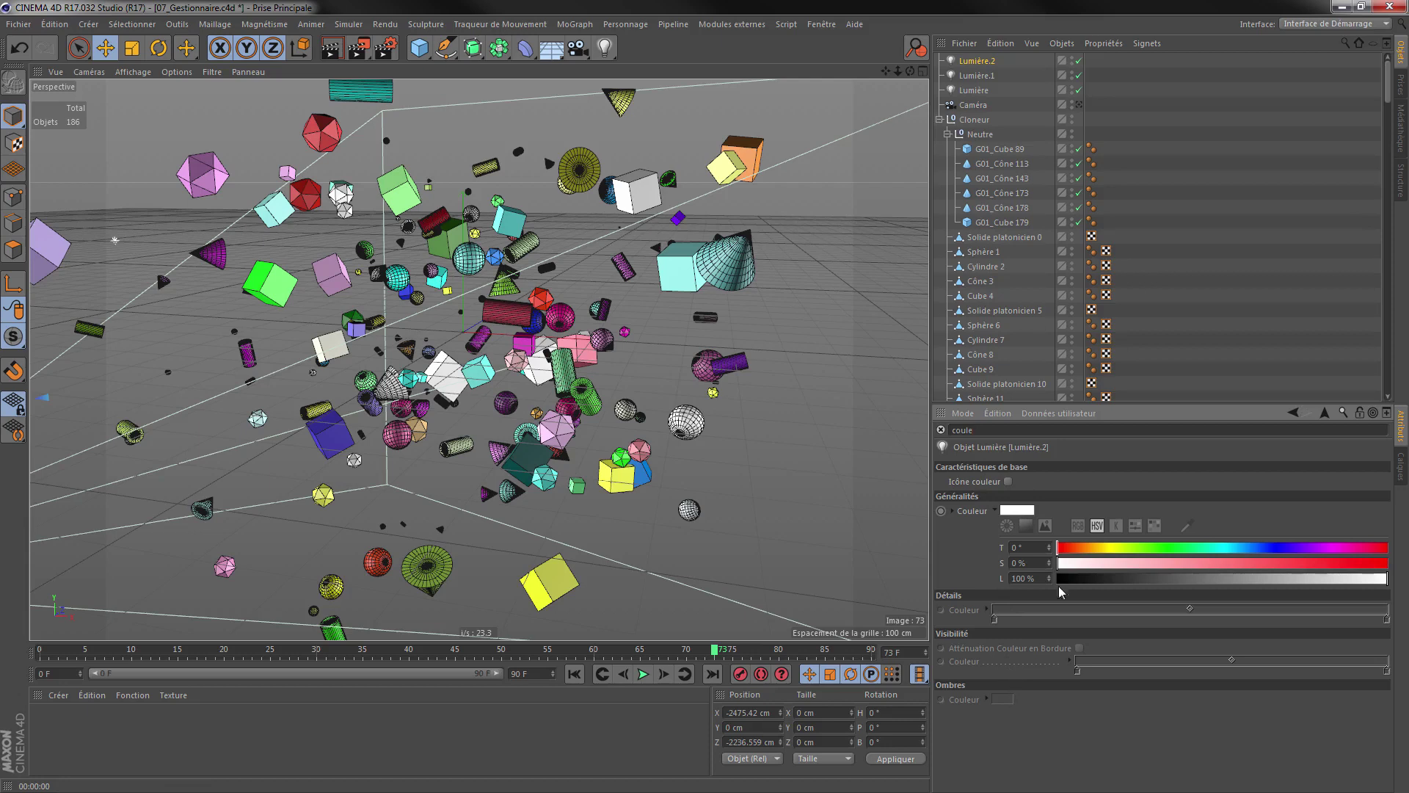
{"action": "left_click", "coordinate": [941, 430]}
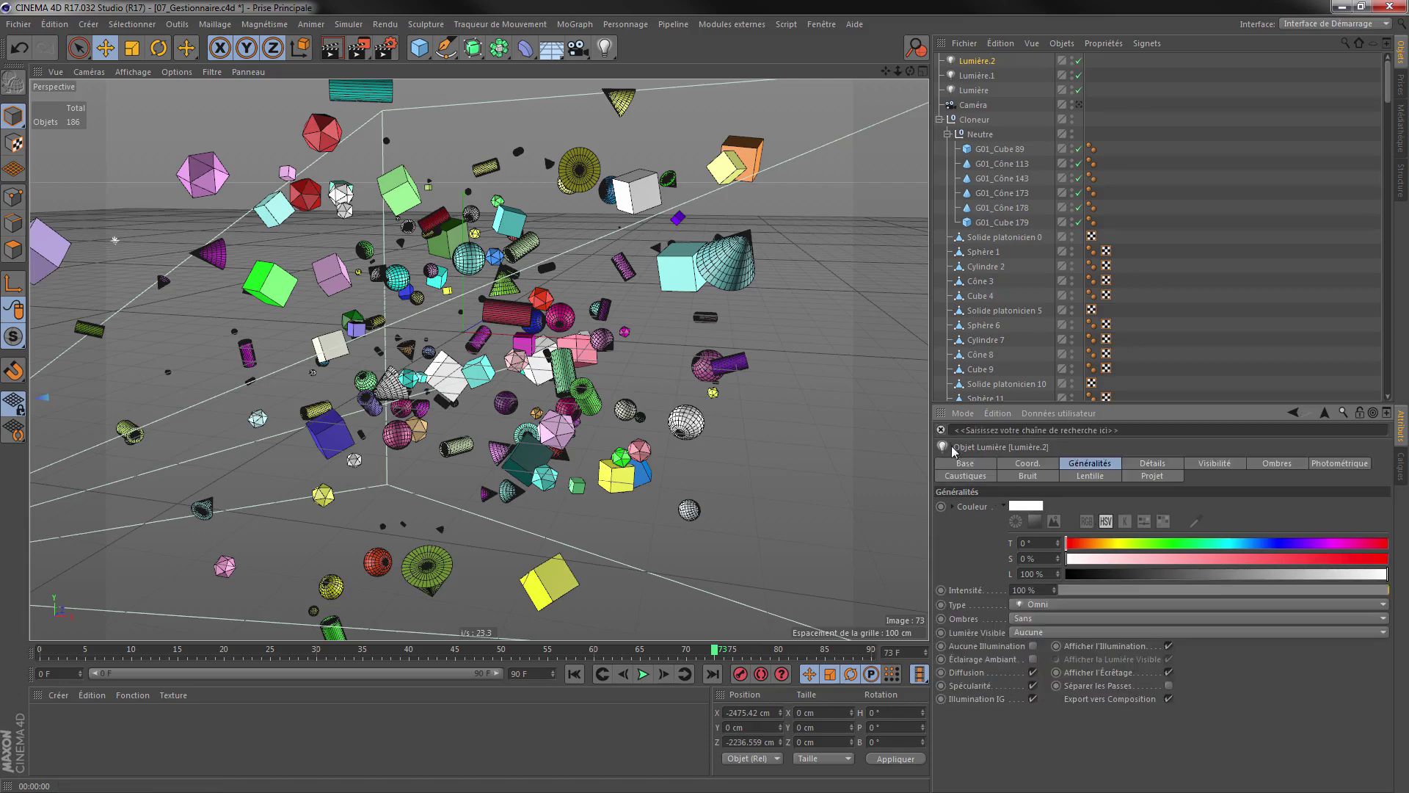
Close the search bar, select all three lights, and lower their shared intensity
{"action": "left_click", "coordinate": [1342, 411]}
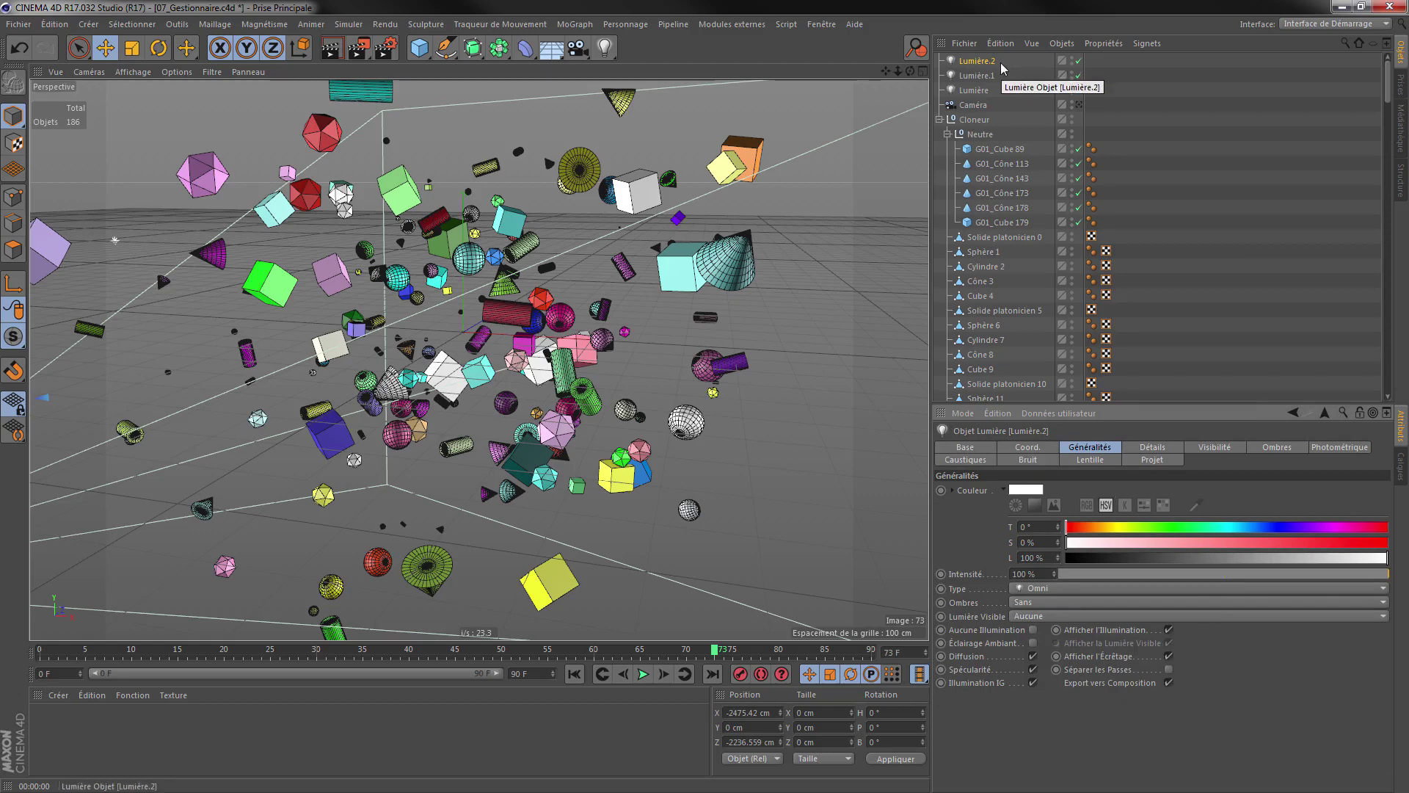
{"action": "left_click", "coordinate": [974, 89], "text": "shift"}
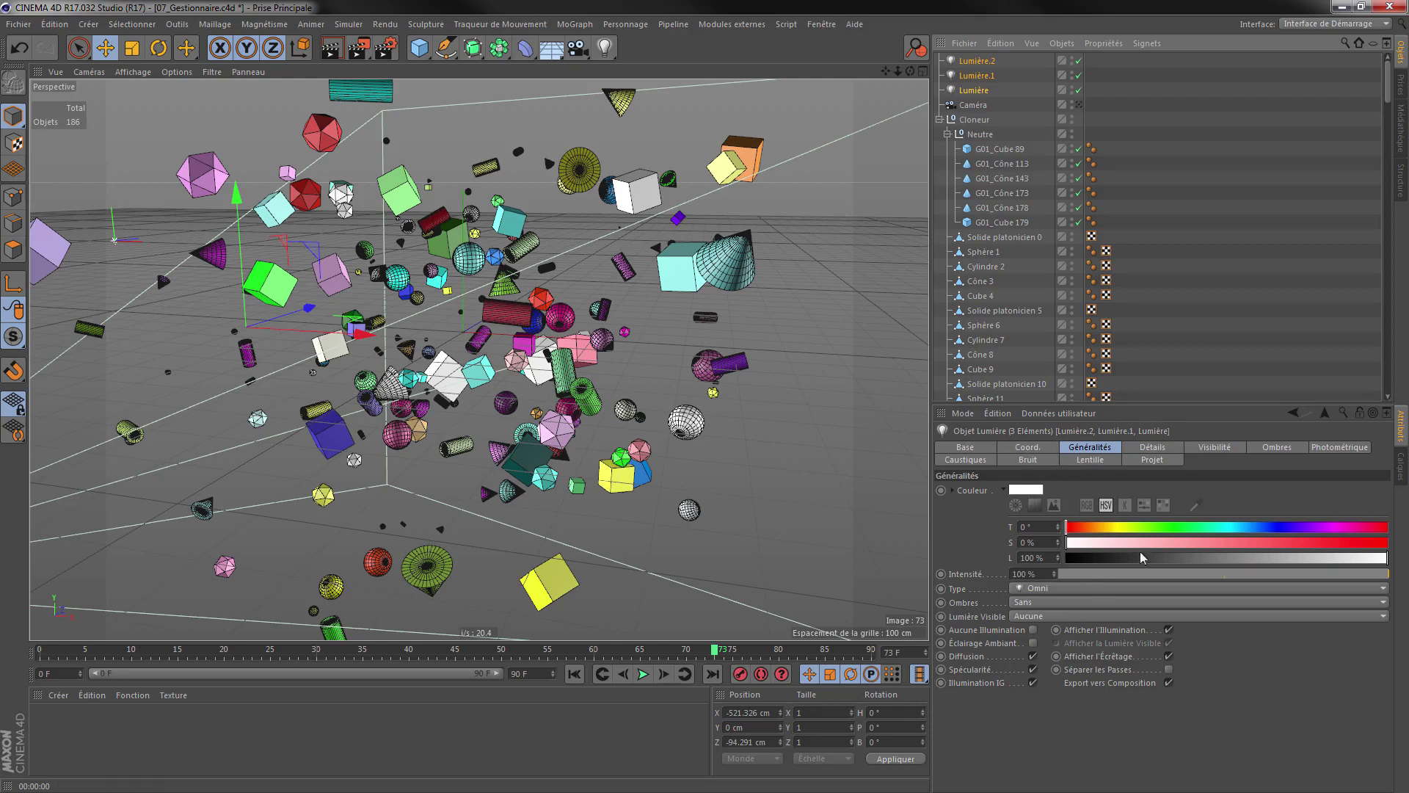
{"action": "left_click", "coordinate": [1385, 578]}
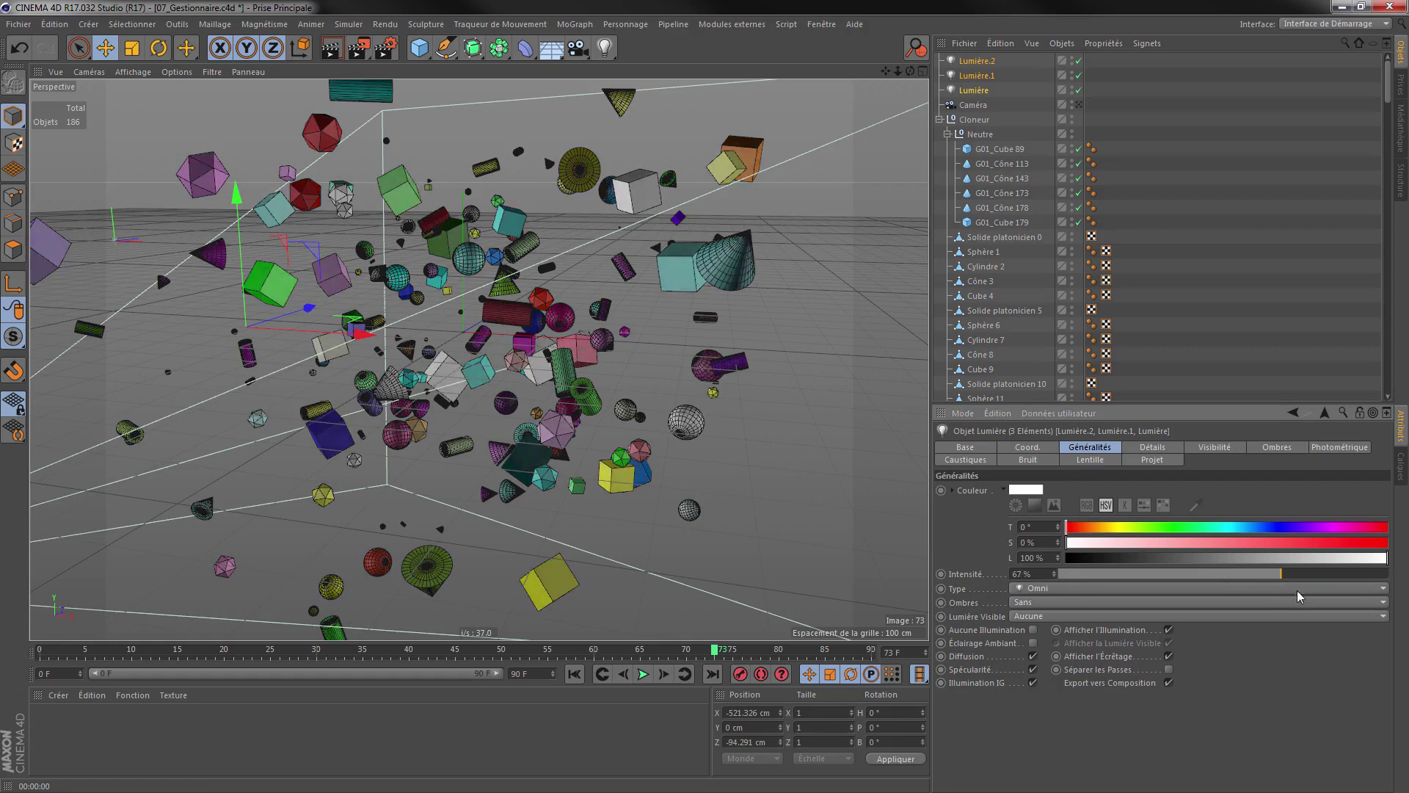
{"action": "left_click_drag", "start_coordinate": [1268, 591], "coordinate": [1292, 589]}
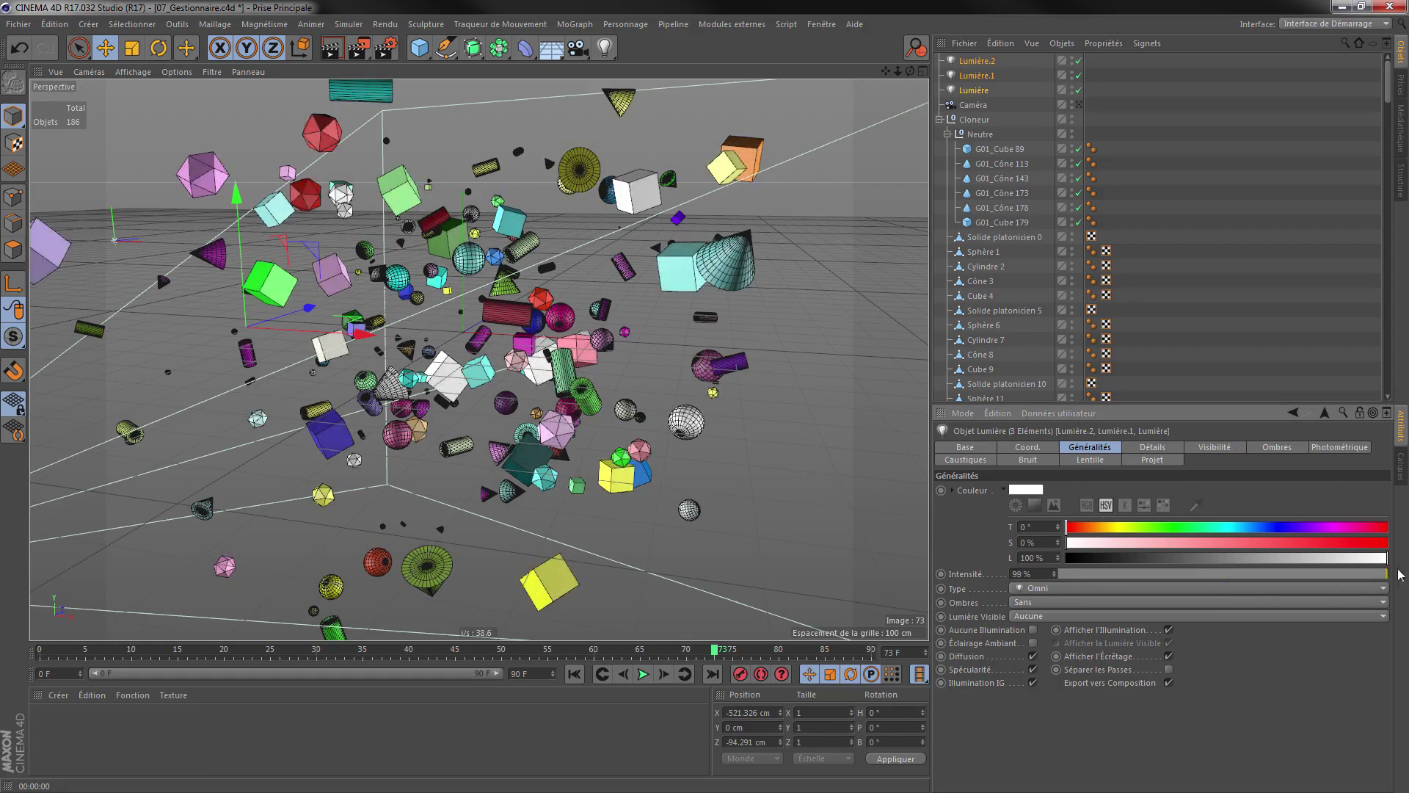
Set Lumière alone to 79% intensity, then set all three lights to 100%
{"action": "left_click", "coordinate": [1170, 208]}
{"action": "left_click", "coordinate": [975, 77]}
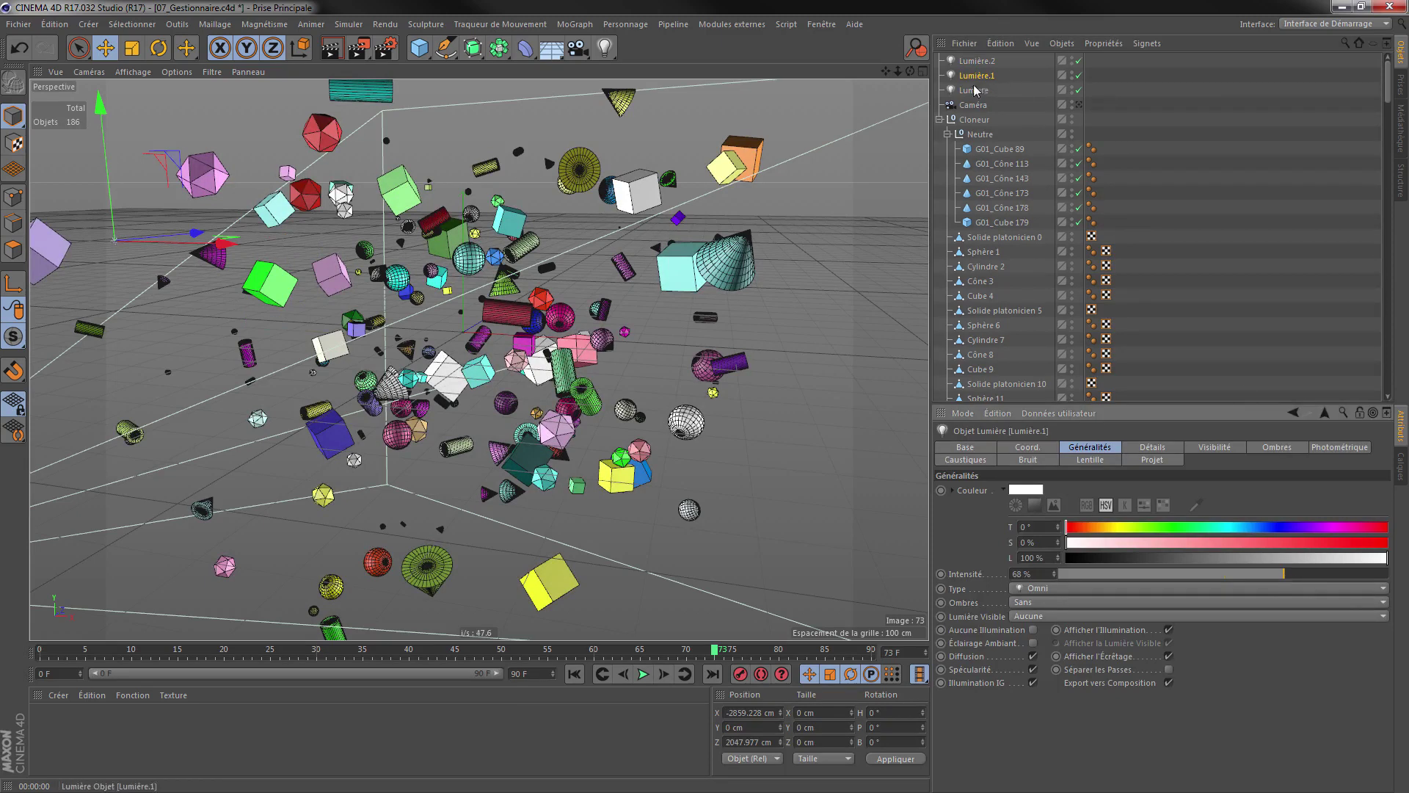
{"action": "key", "text": "Up"}
{"action": "left_click_drag", "start_coordinate": [1301, 574], "coordinate": [1320, 574]}
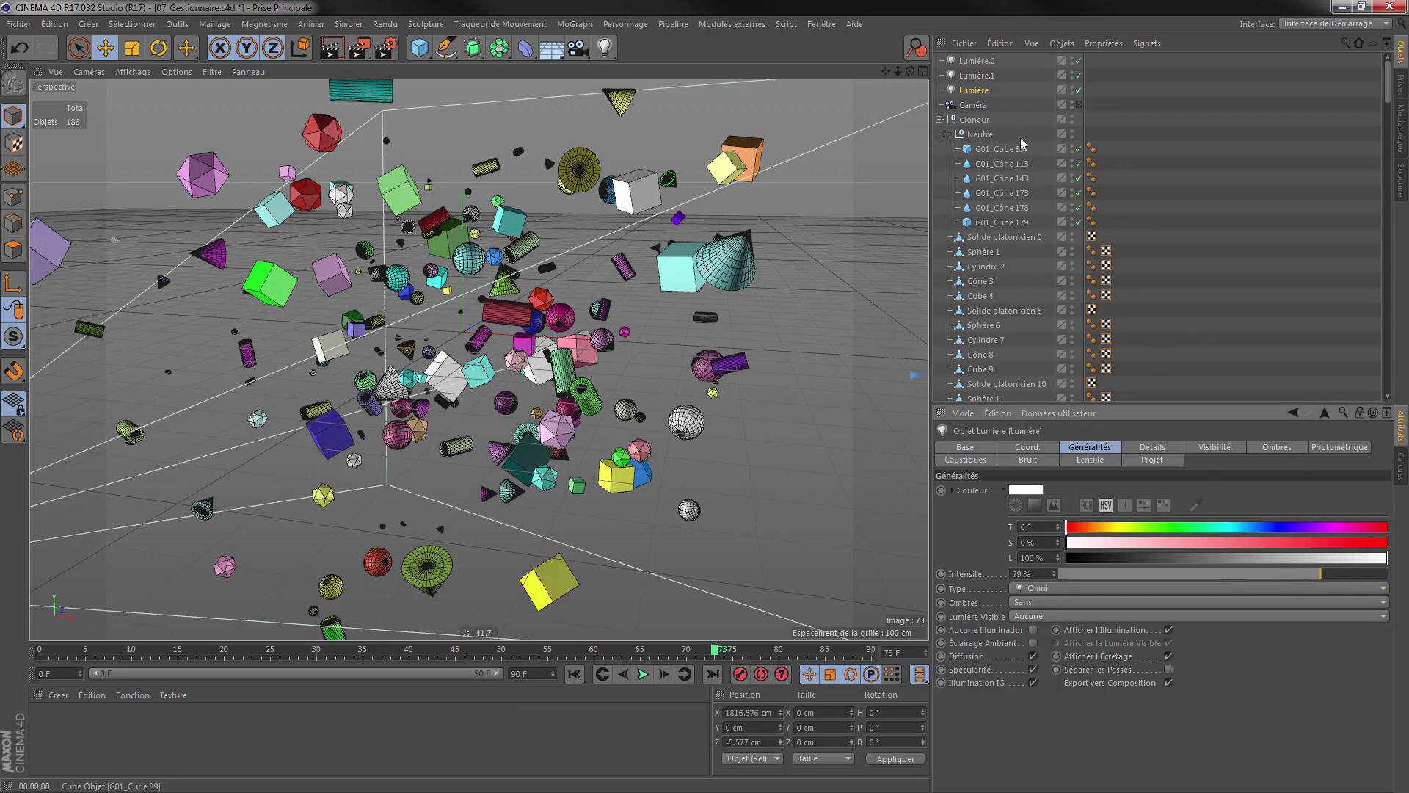
{"action": "left_click", "coordinate": [988, 64], "text": "shift"}
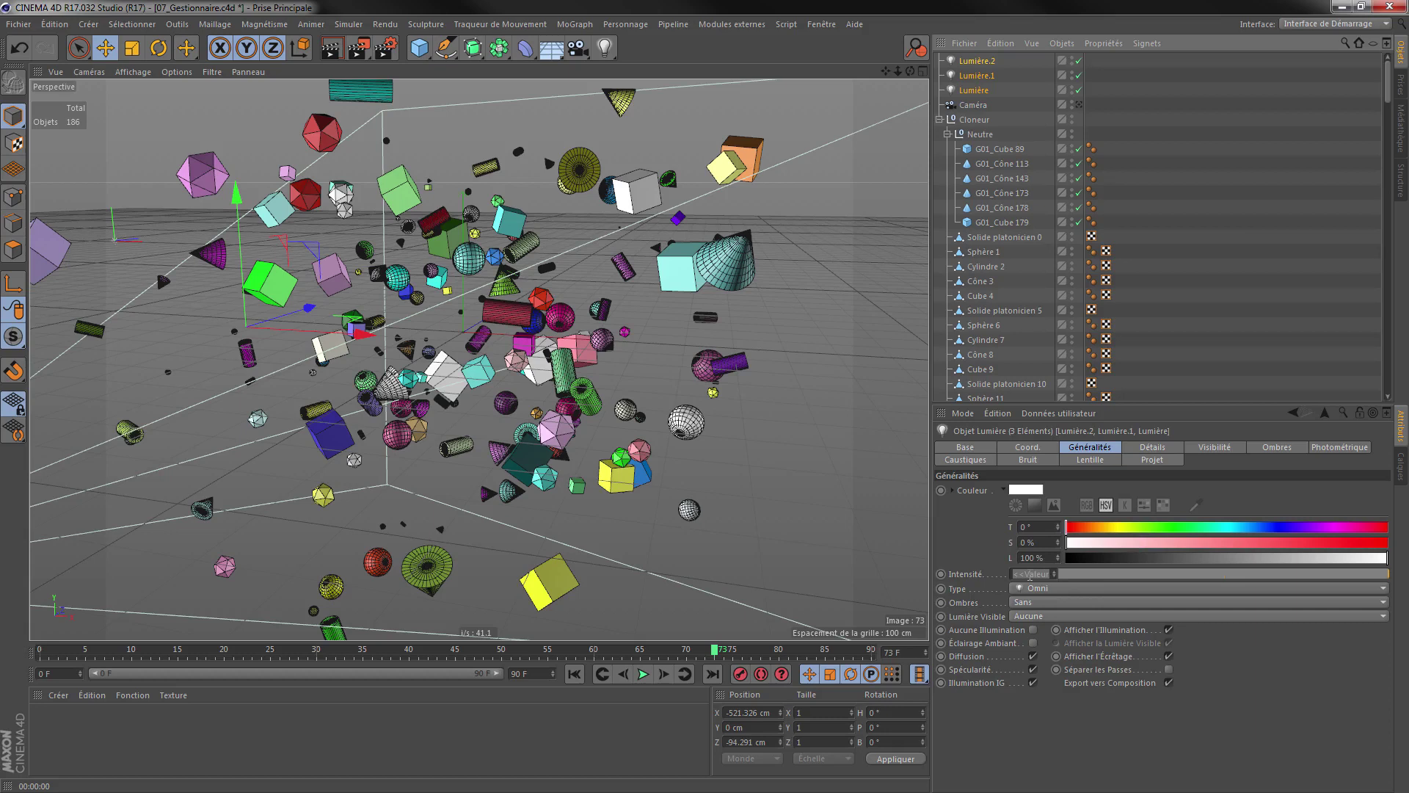
{"action": "left_click_drag", "start_coordinate": [1349, 571], "coordinate": [1406, 573]}
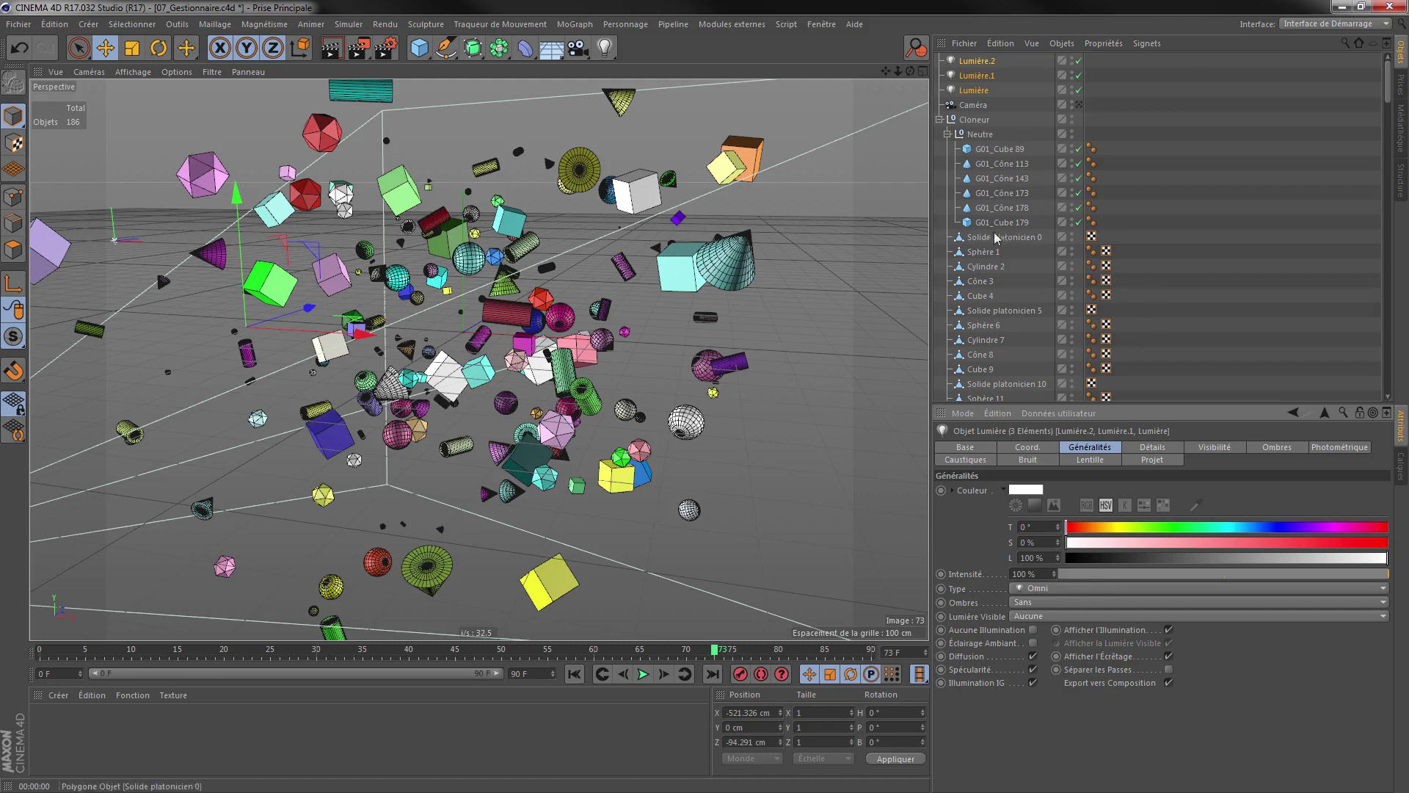
Select Lumière together with Caméra and show their shared Coord. values
{"action": "left_click", "coordinate": [961, 89]}
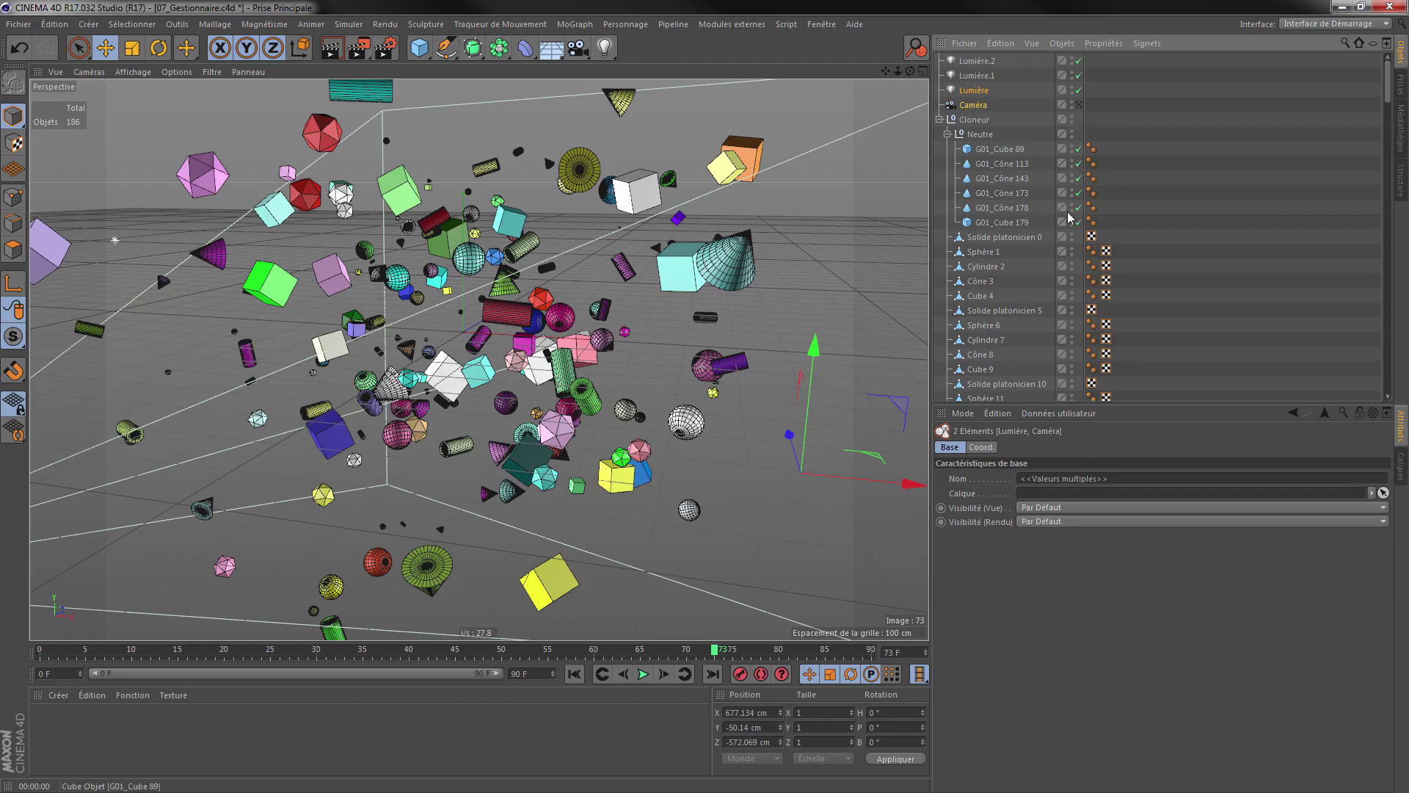
{"action": "left_click", "coordinate": [981, 447]}
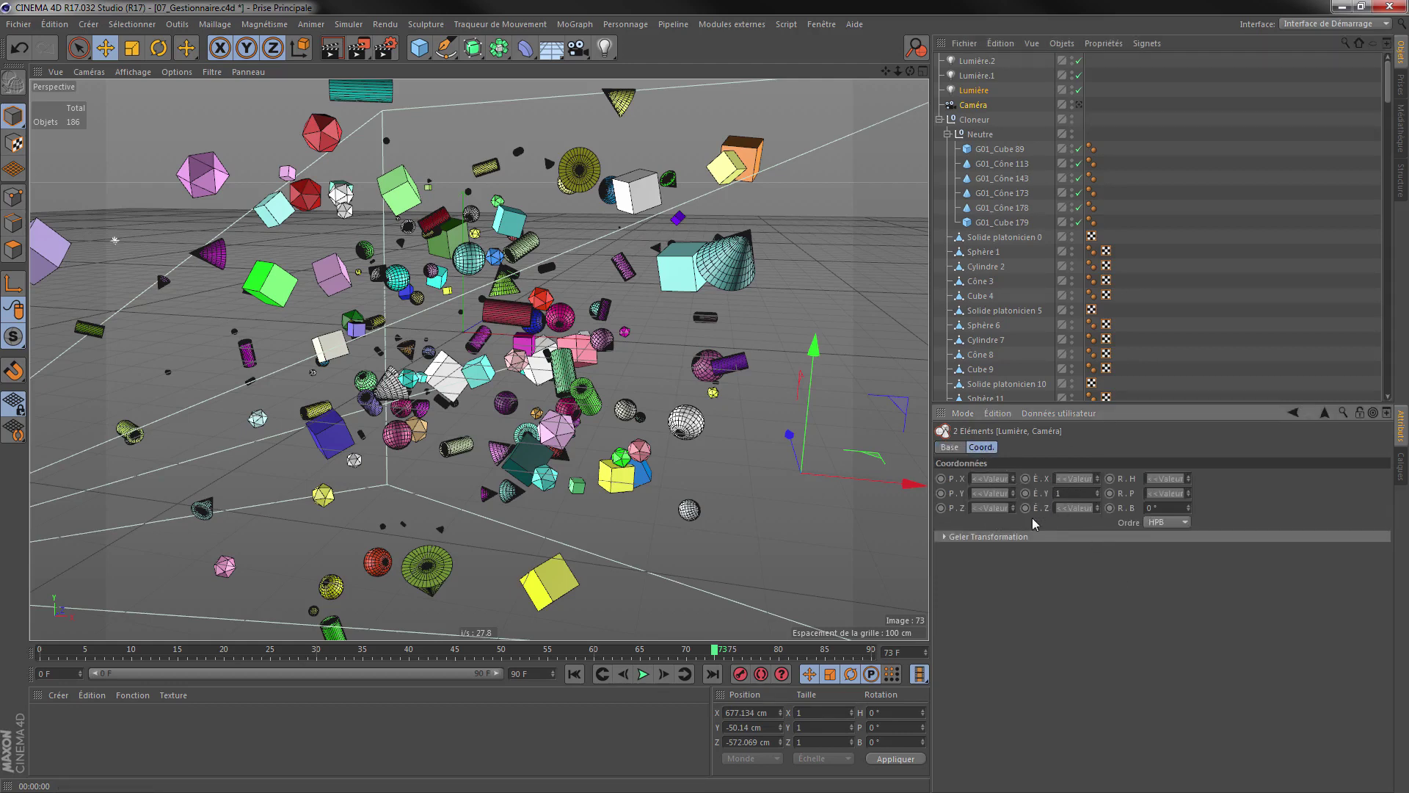
Solo G01_Cube 89 and G01_Cube 179, then enable Biseau with a 1.68 cm radius
{"action": "left_click", "coordinate": [984, 153]}
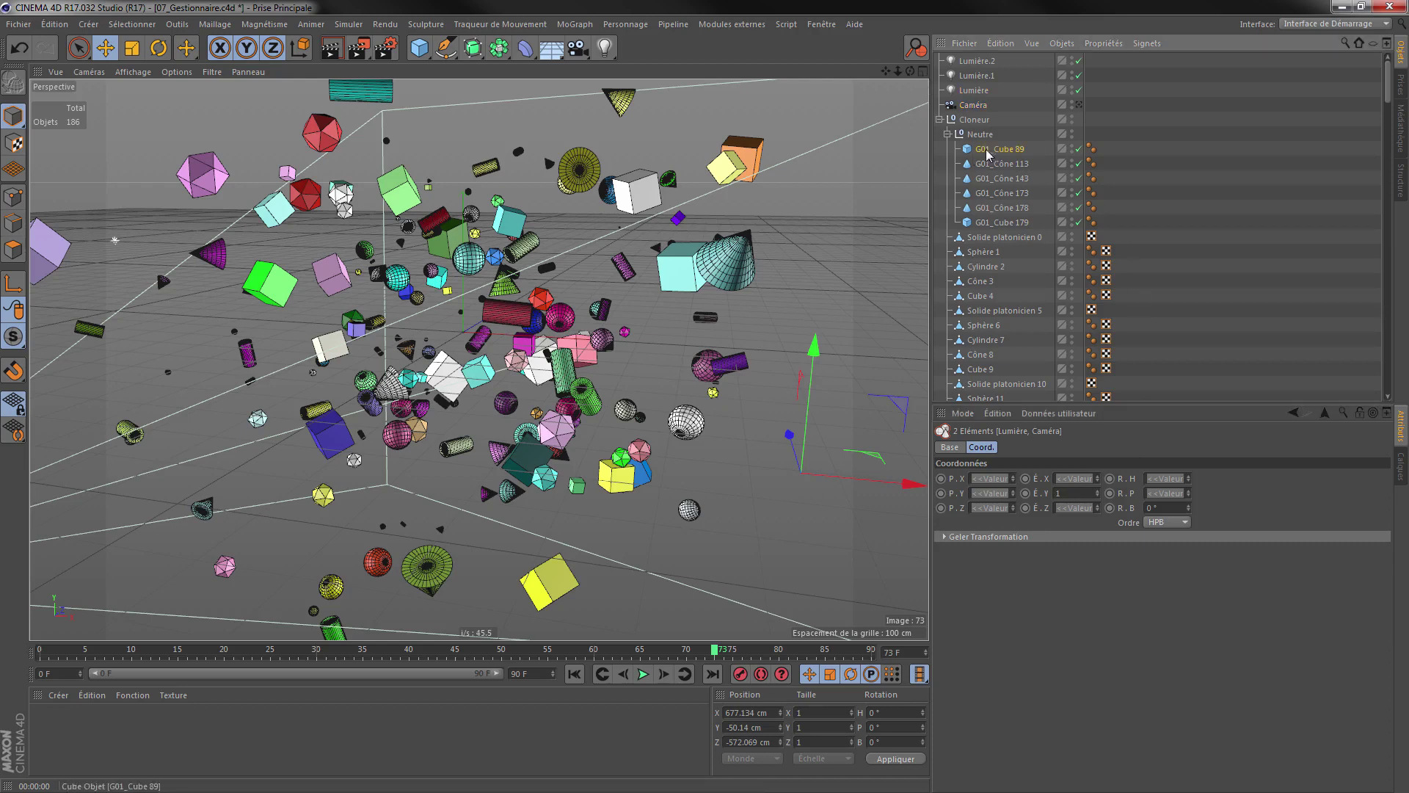
{"action": "left_click", "coordinate": [988, 224], "text": "ctrl"}
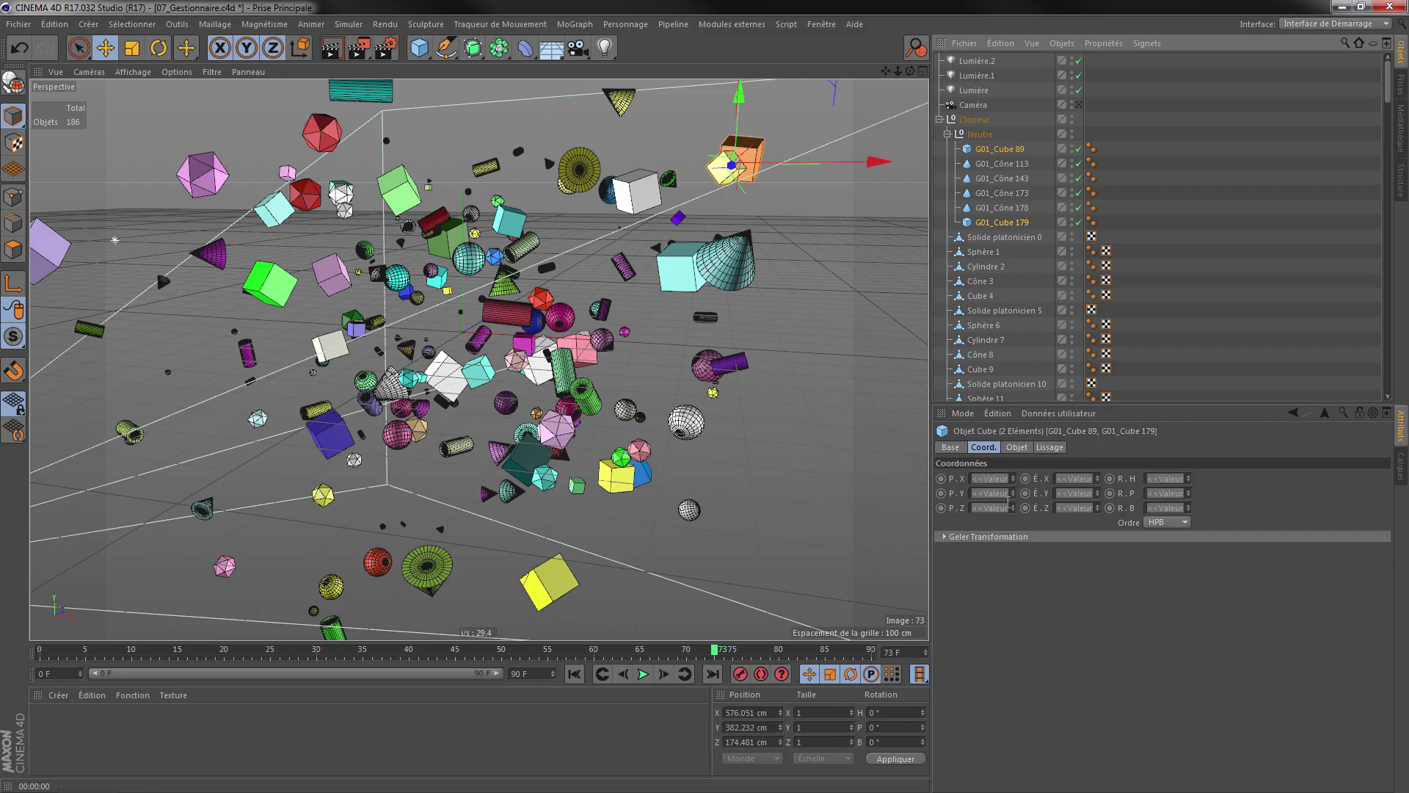
{"action": "left_click", "coordinate": [1016, 448]}
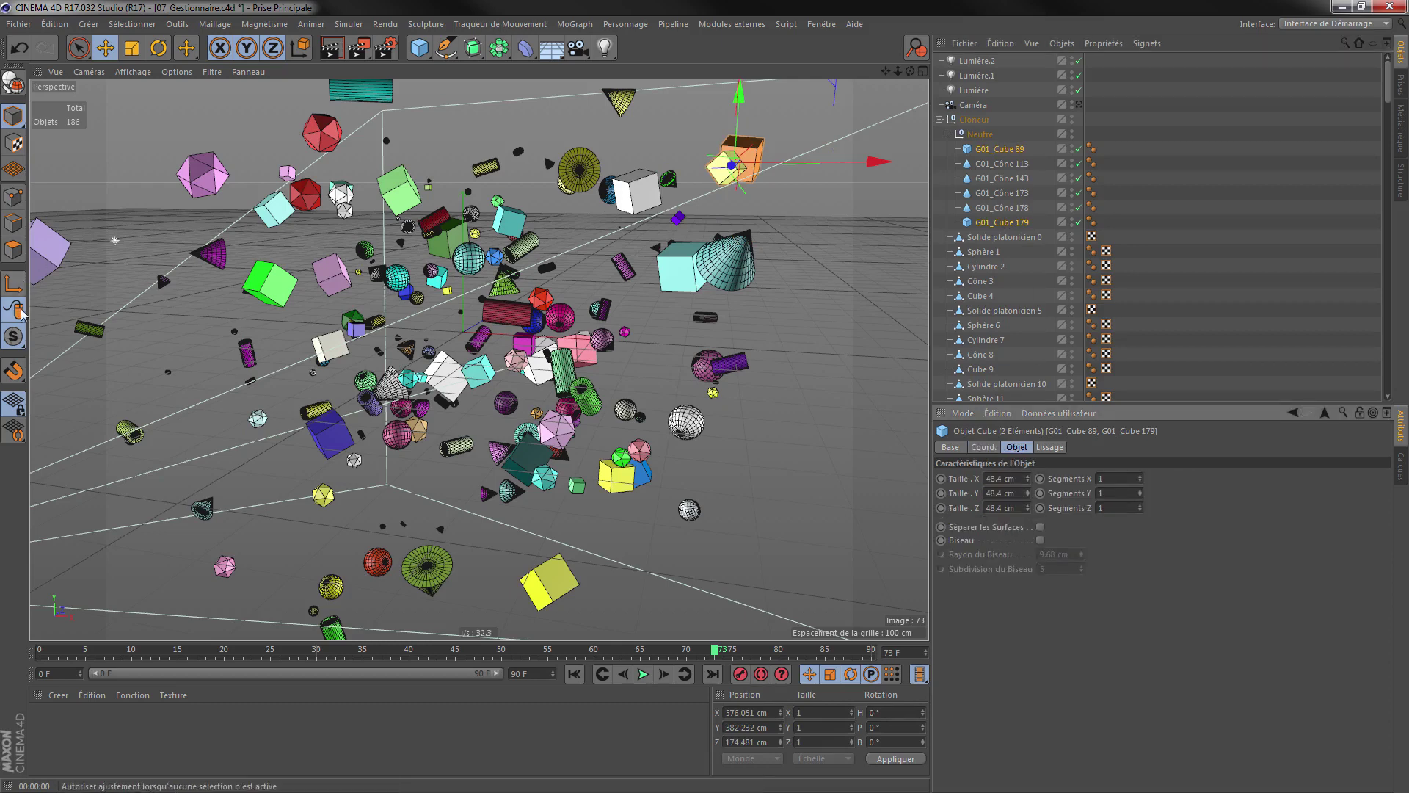
{"action": "left_click", "coordinate": [14, 338]}
{"action": "left_click", "coordinate": [88, 383]}
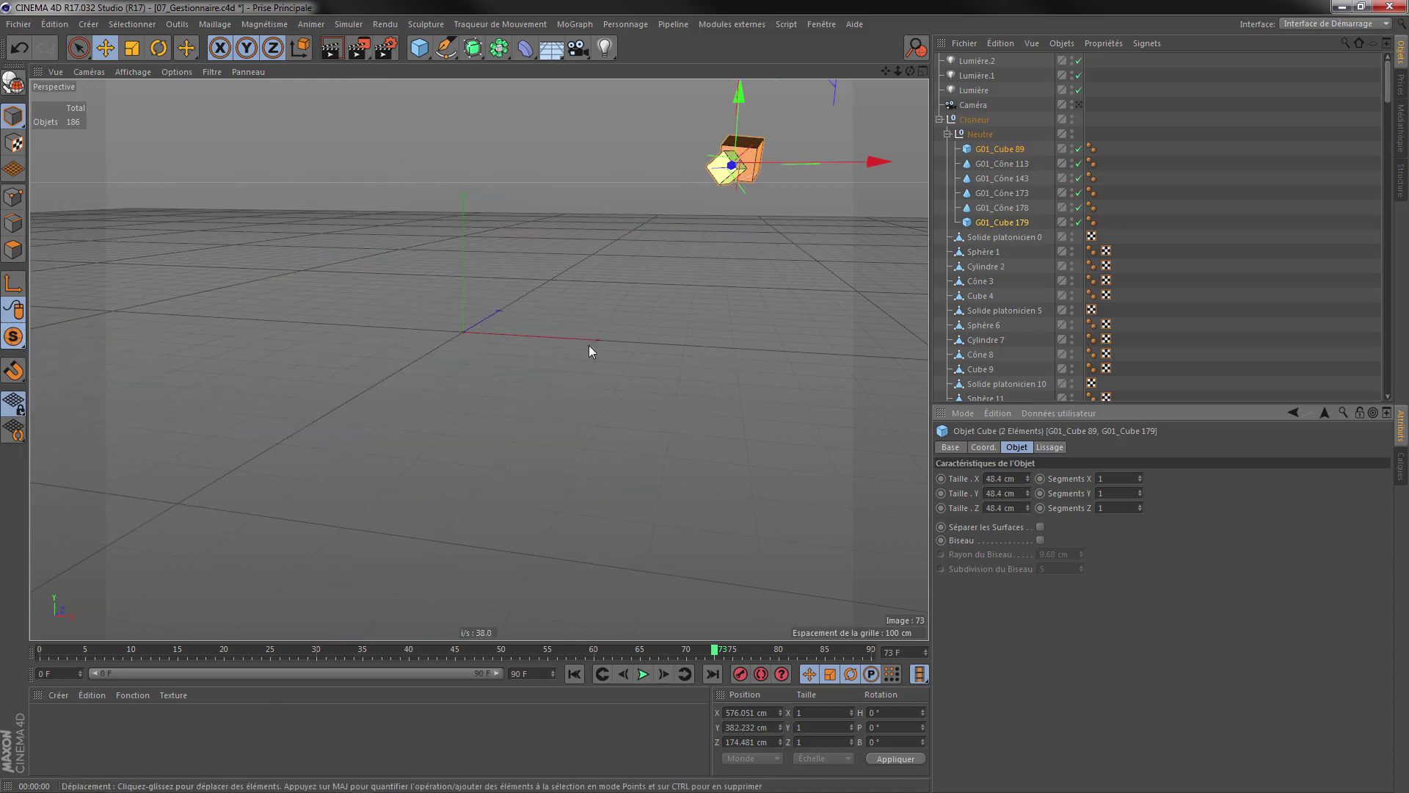
{"action": "key", "text": "o"}
{"action": "mouse_move", "coordinate": [537, 400]}
{"action": "left_mouse_down", "text": "alt"}
{"action": "mouse_move", "coordinate": [487, 379]}
{"action": "mouse_move", "coordinate": [557, 351]}
{"action": "mouse_move", "coordinate": [587, 357]}
{"action": "left_mouse_up", "text": "alt"}
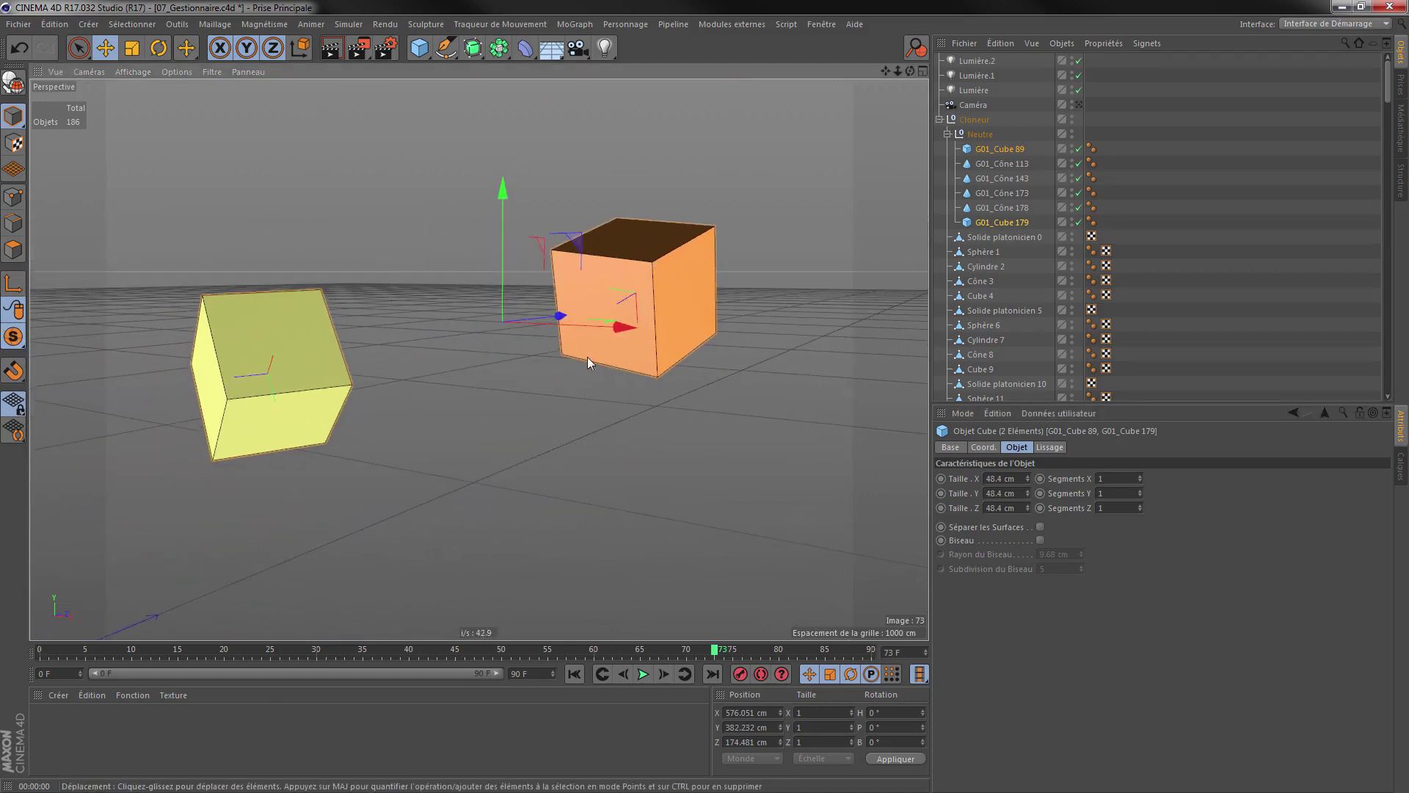
{"action": "left_click", "coordinate": [1041, 540]}
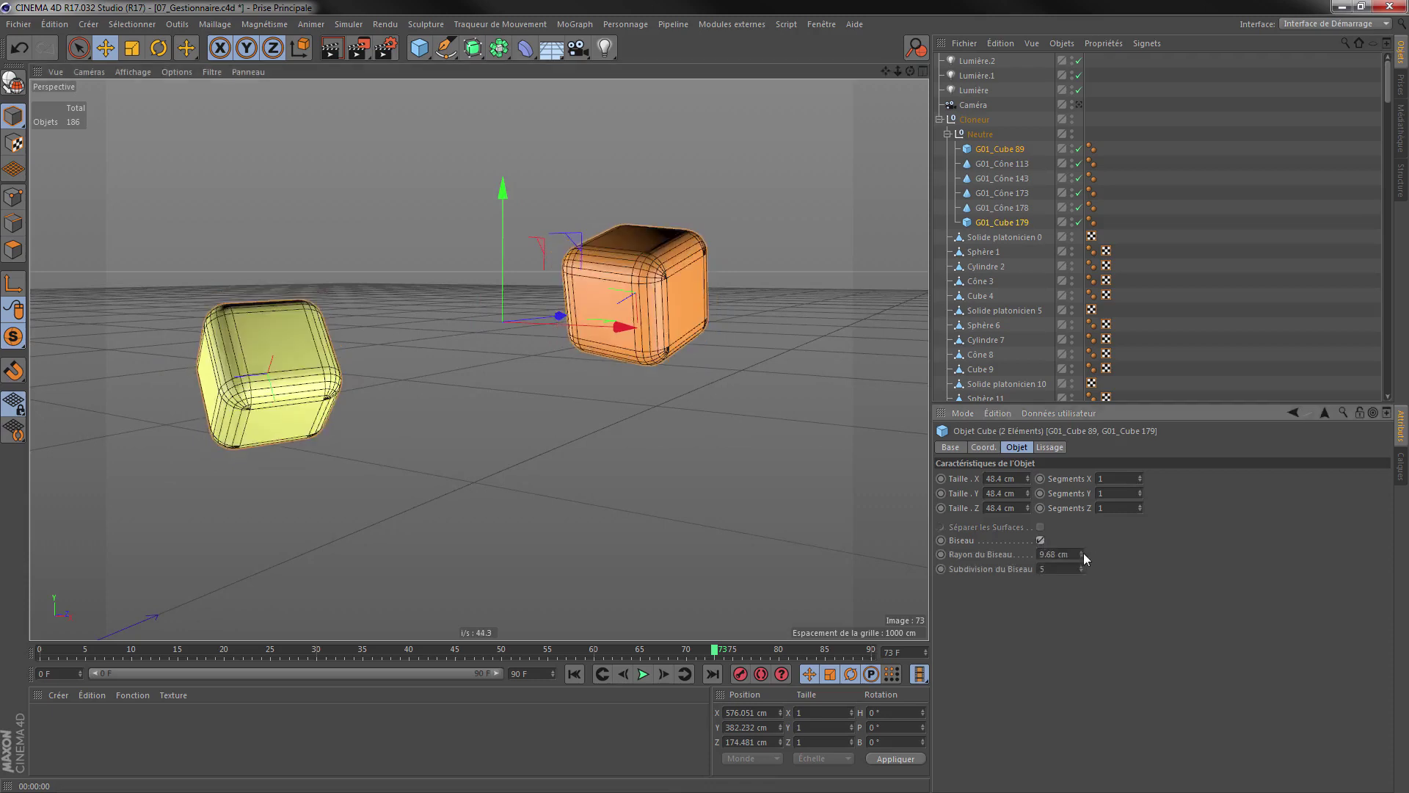
{"action": "left_click_drag", "start_coordinate": [1083, 553], "coordinate": [1081, 557]}
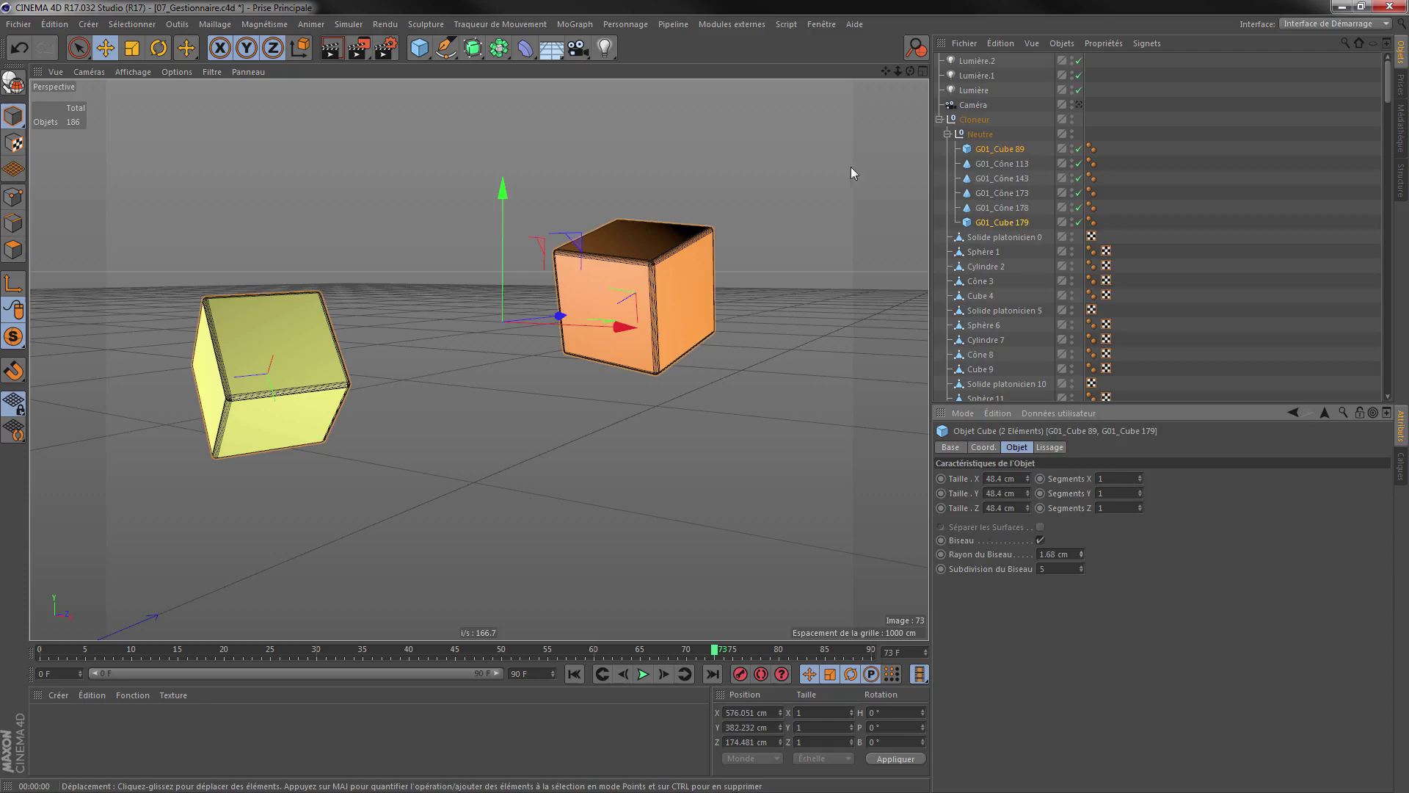
Select and solo all 33 cones, setting top radius 4 cm and height 73.4 cm
{"action": "left_click", "coordinate": [1371, 43]}
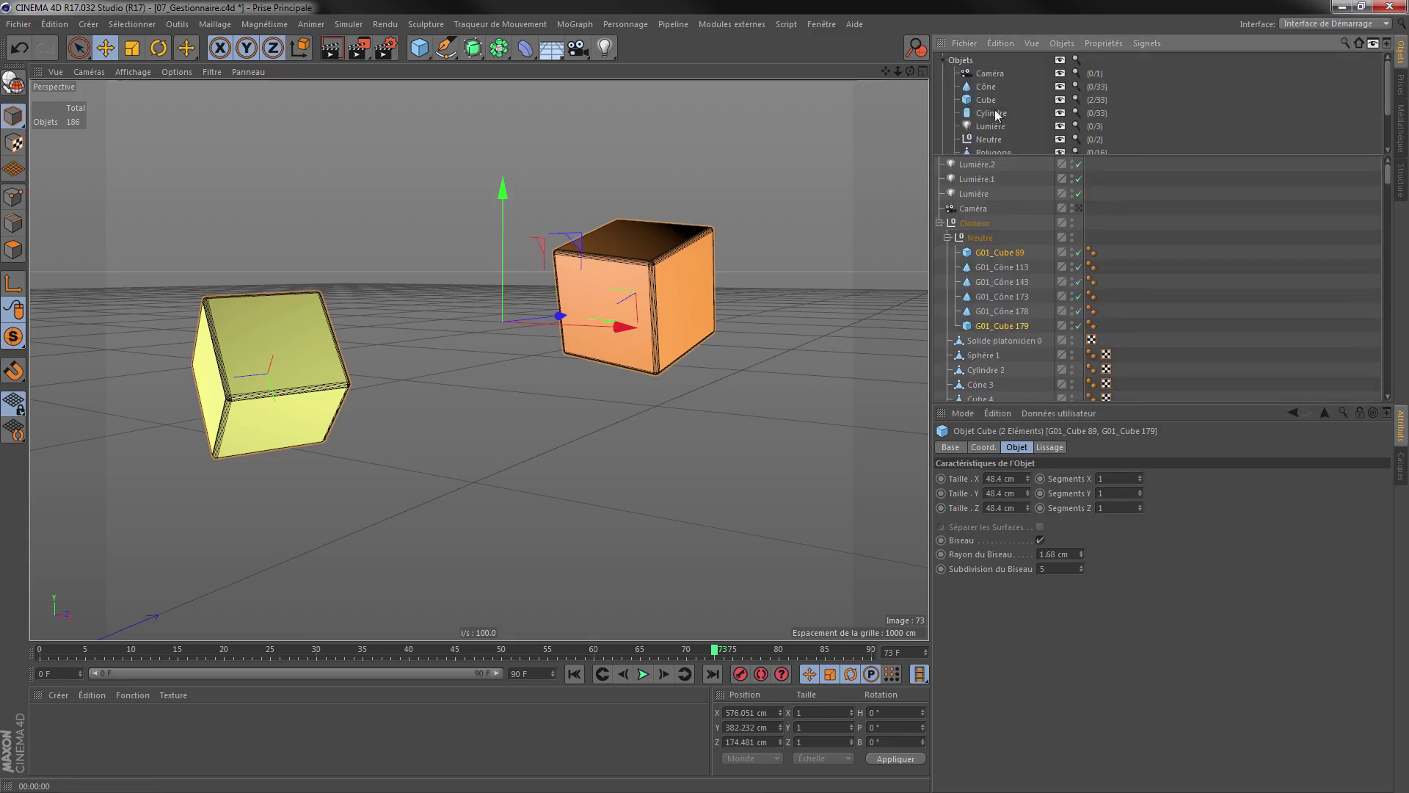
{"action": "left_click", "coordinate": [987, 87]}
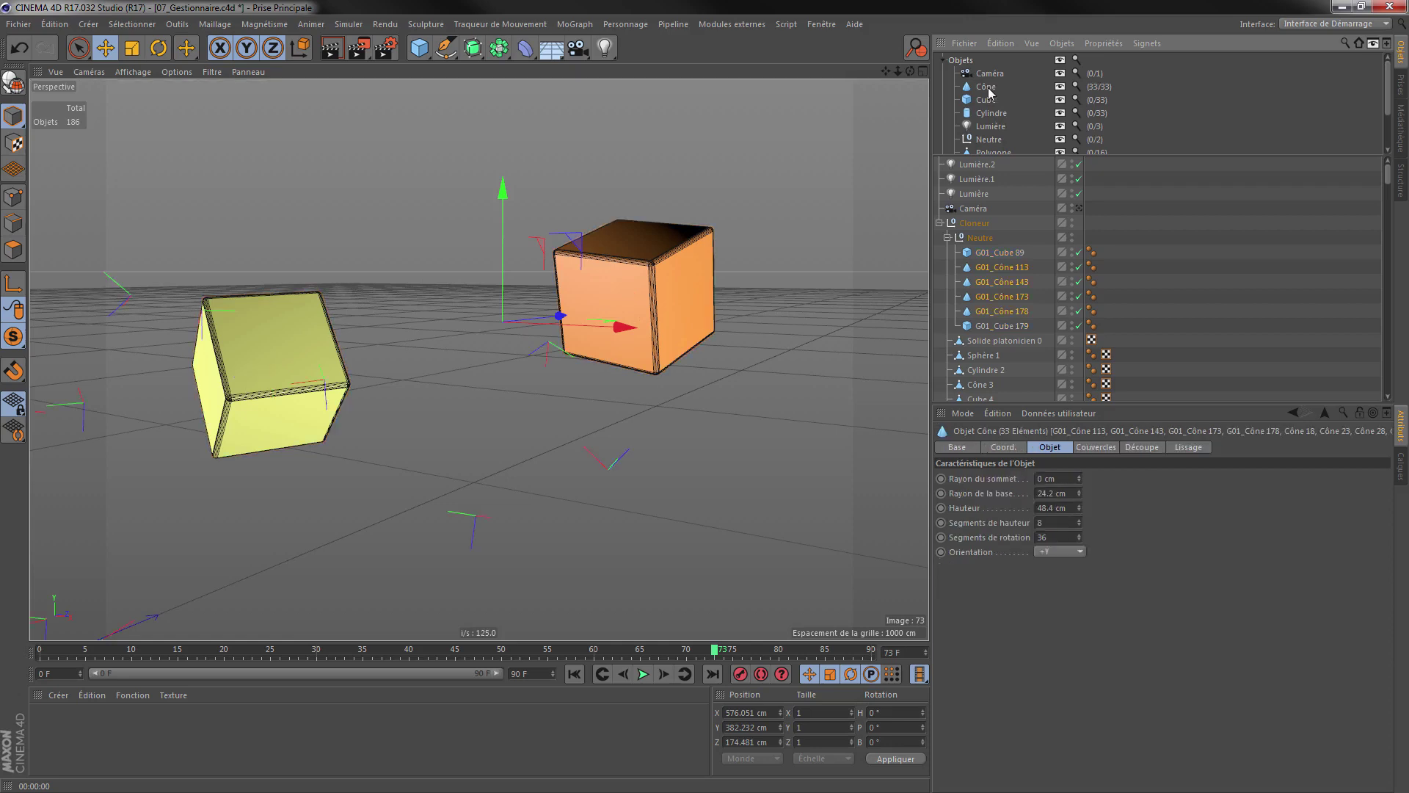
{"action": "left_click", "coordinate": [12, 338]}
{"action": "left_click", "coordinate": [103, 383]}
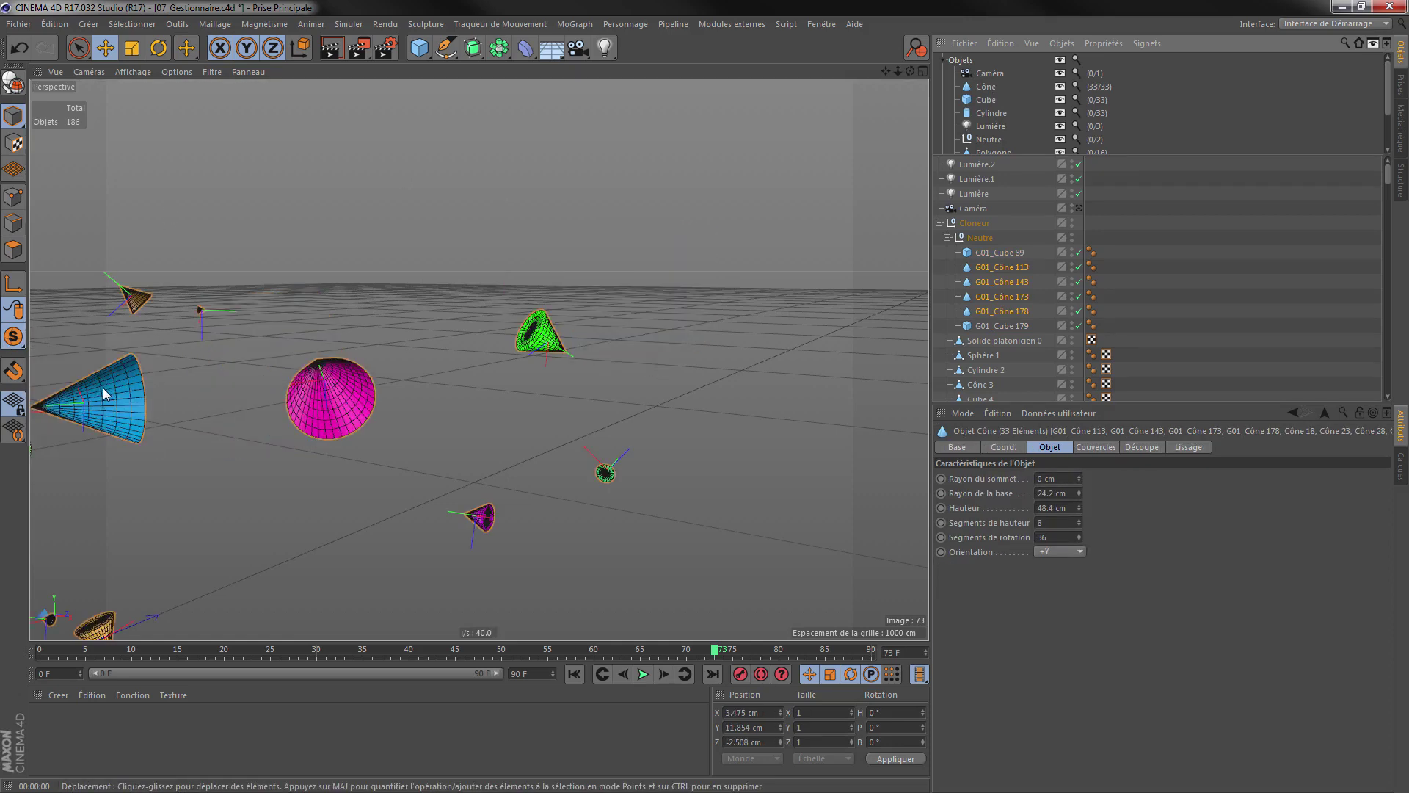
{"action": "mouse_move", "coordinate": [355, 374]}
{"action": "left_mouse_down", "text": "alt"}
{"action": "mouse_move", "coordinate": [616, 252]}
{"action": "mouse_move", "coordinate": [646, 264]}
{"action": "left_mouse_up", "text": "alt"}
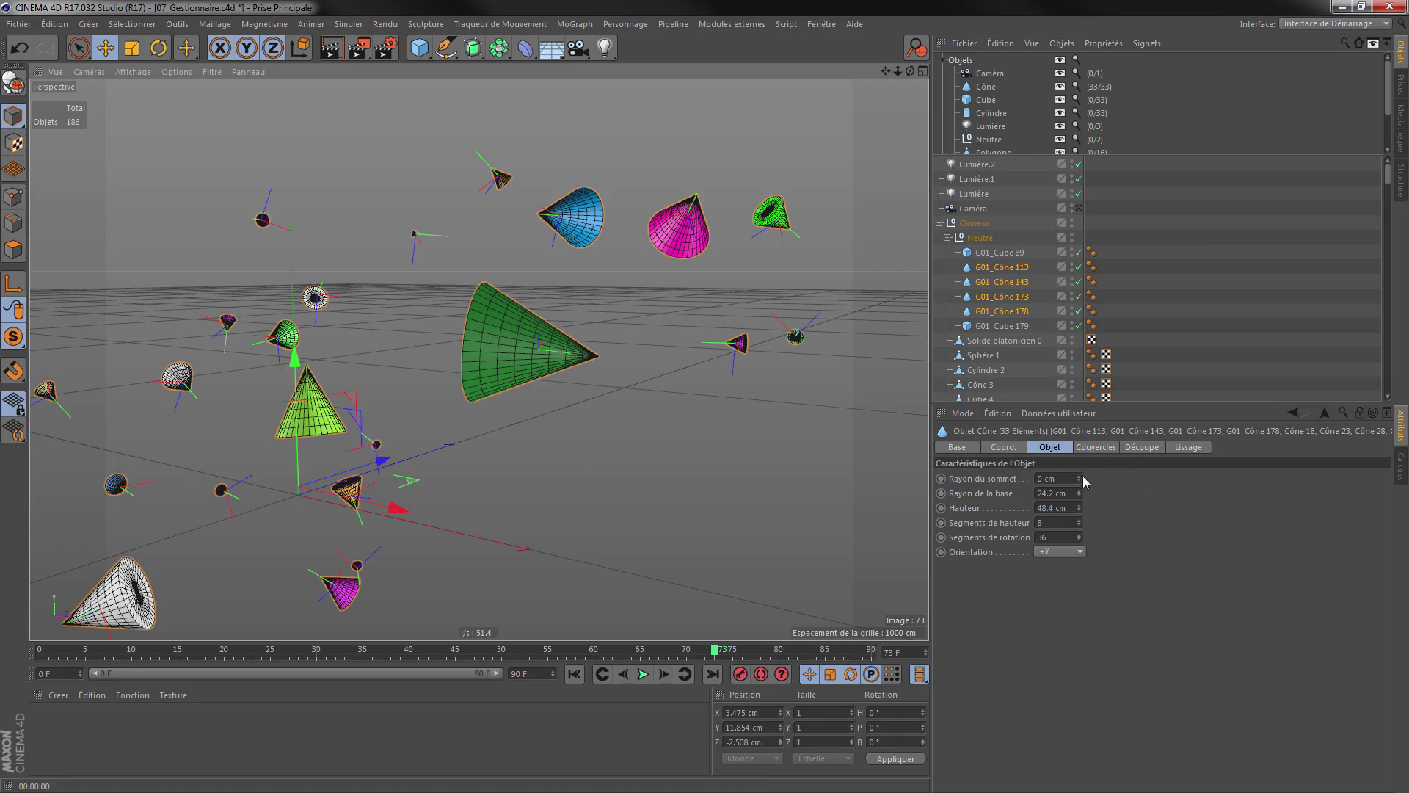
{"action": "left_click_drag", "start_coordinate": [1083, 481], "coordinate": [1084, 478]}
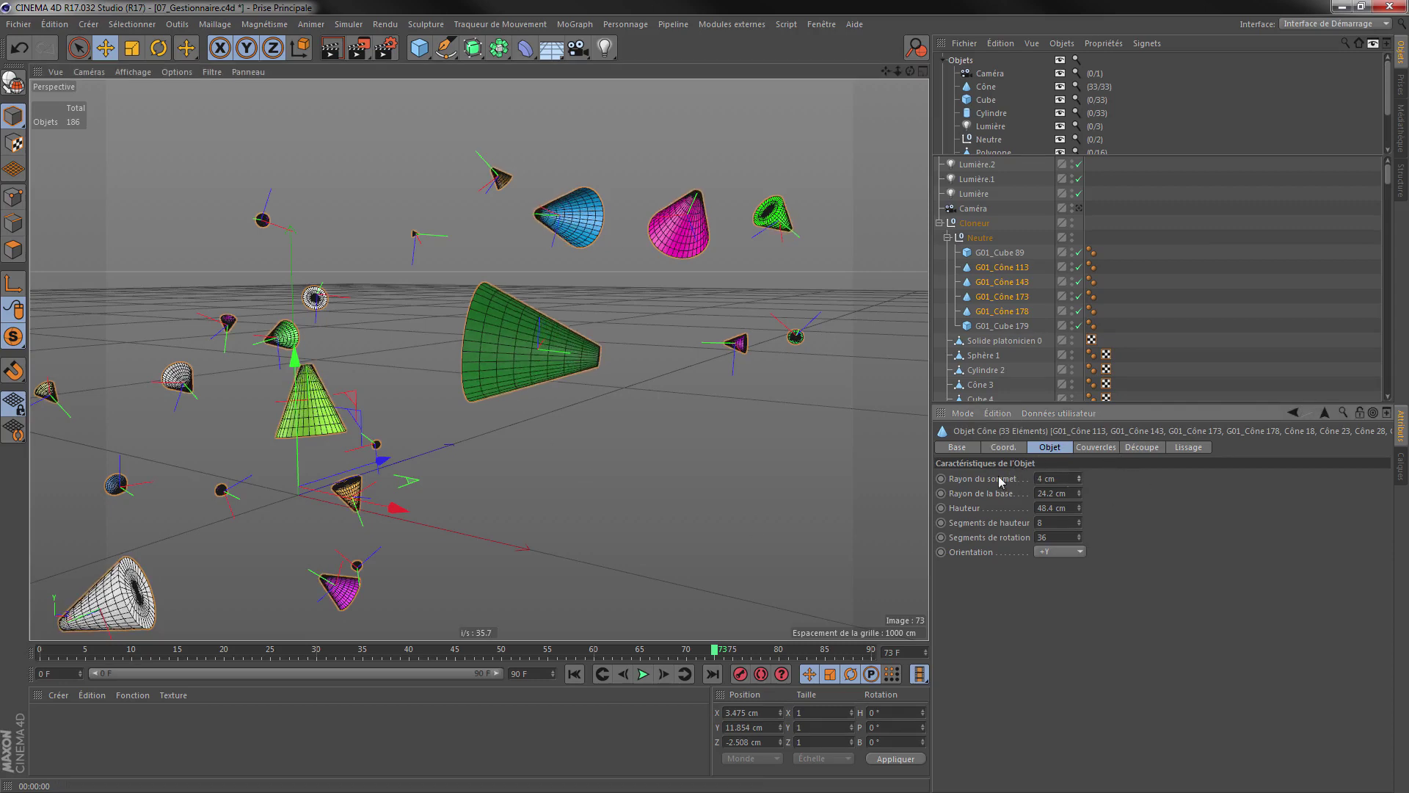
{"action": "left_click_drag", "start_coordinate": [1079, 510], "coordinate": [1080, 499]}
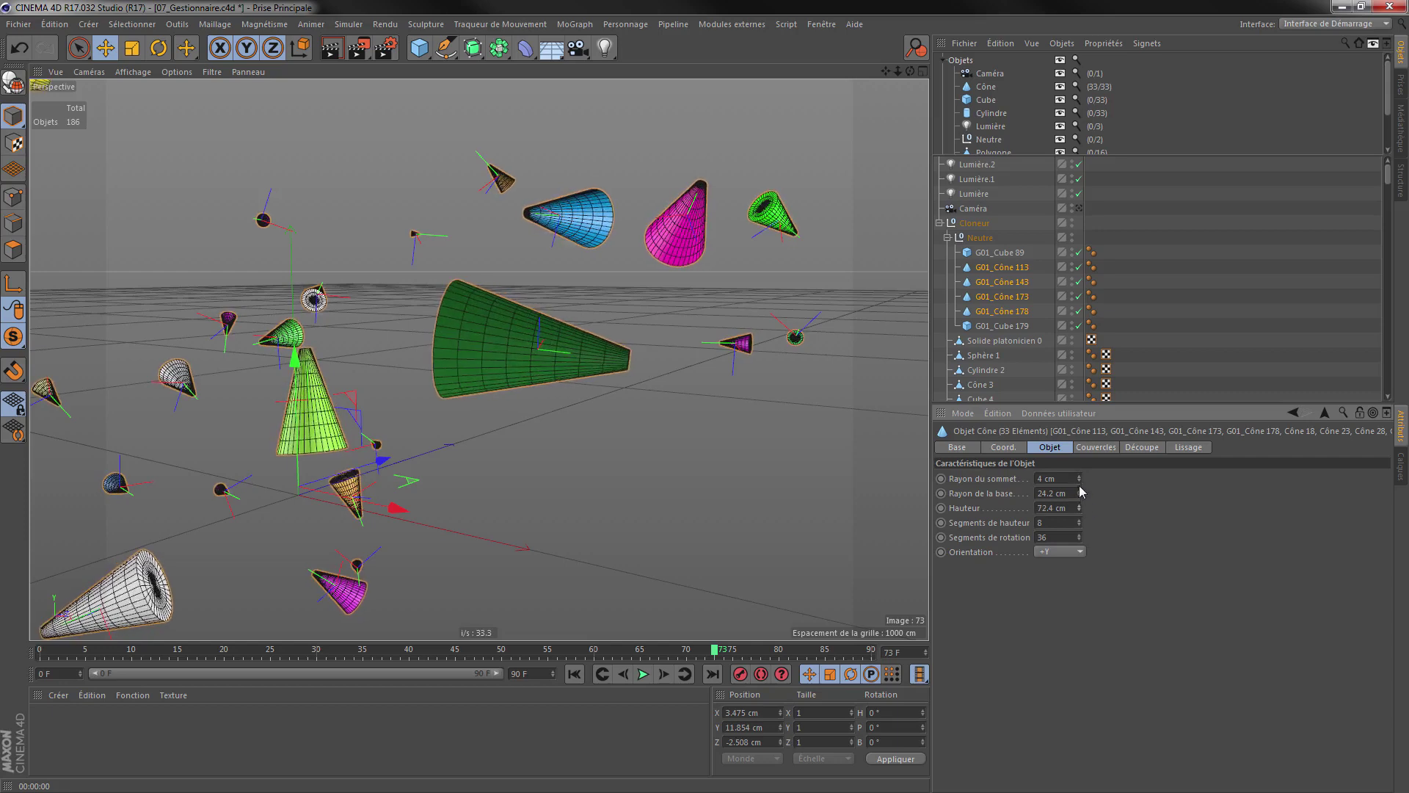
Enable rounded Sommet caps at 17 cm and Base caps at 23.2 cm radius
{"action": "left_click", "coordinate": [1099, 449]}
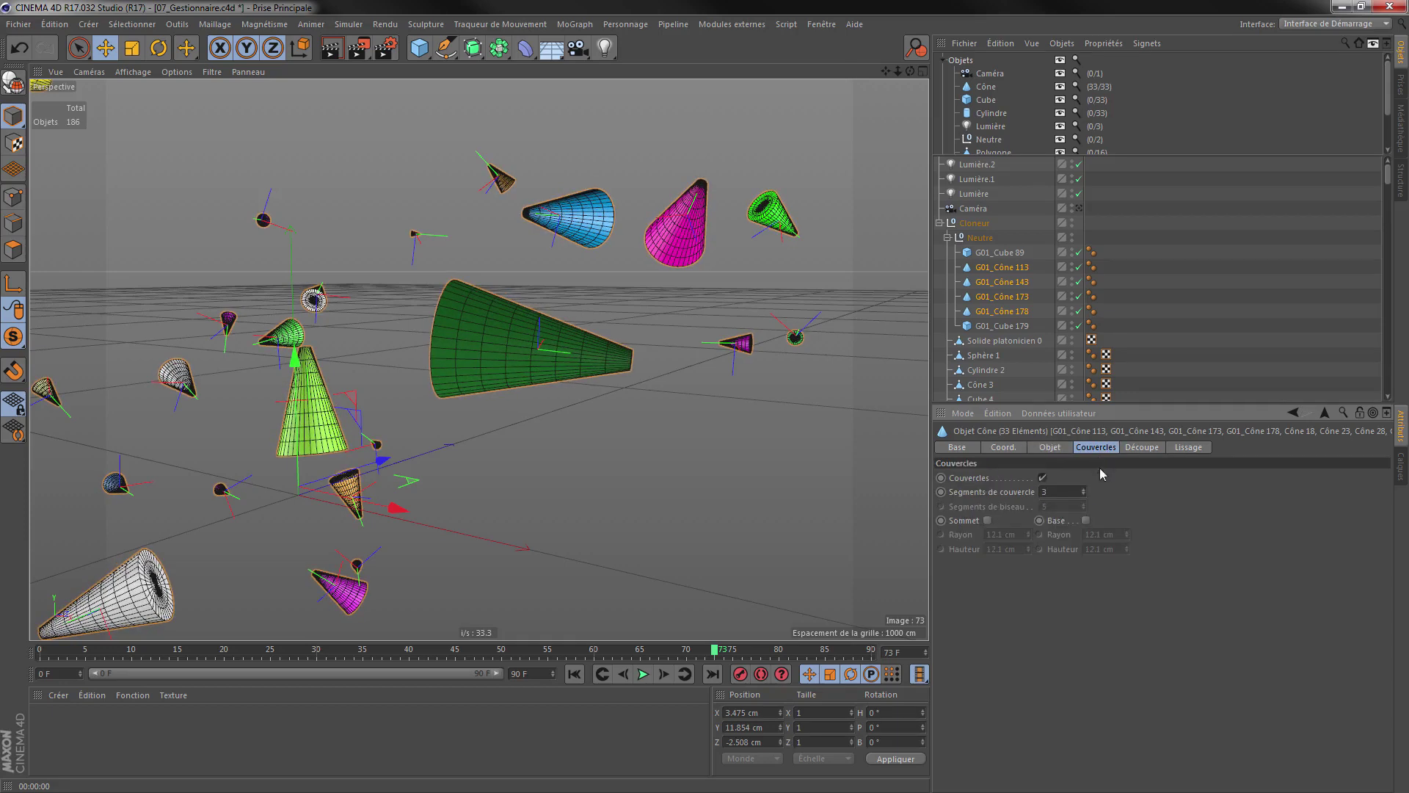
{"action": "left_click", "coordinate": [987, 520]}
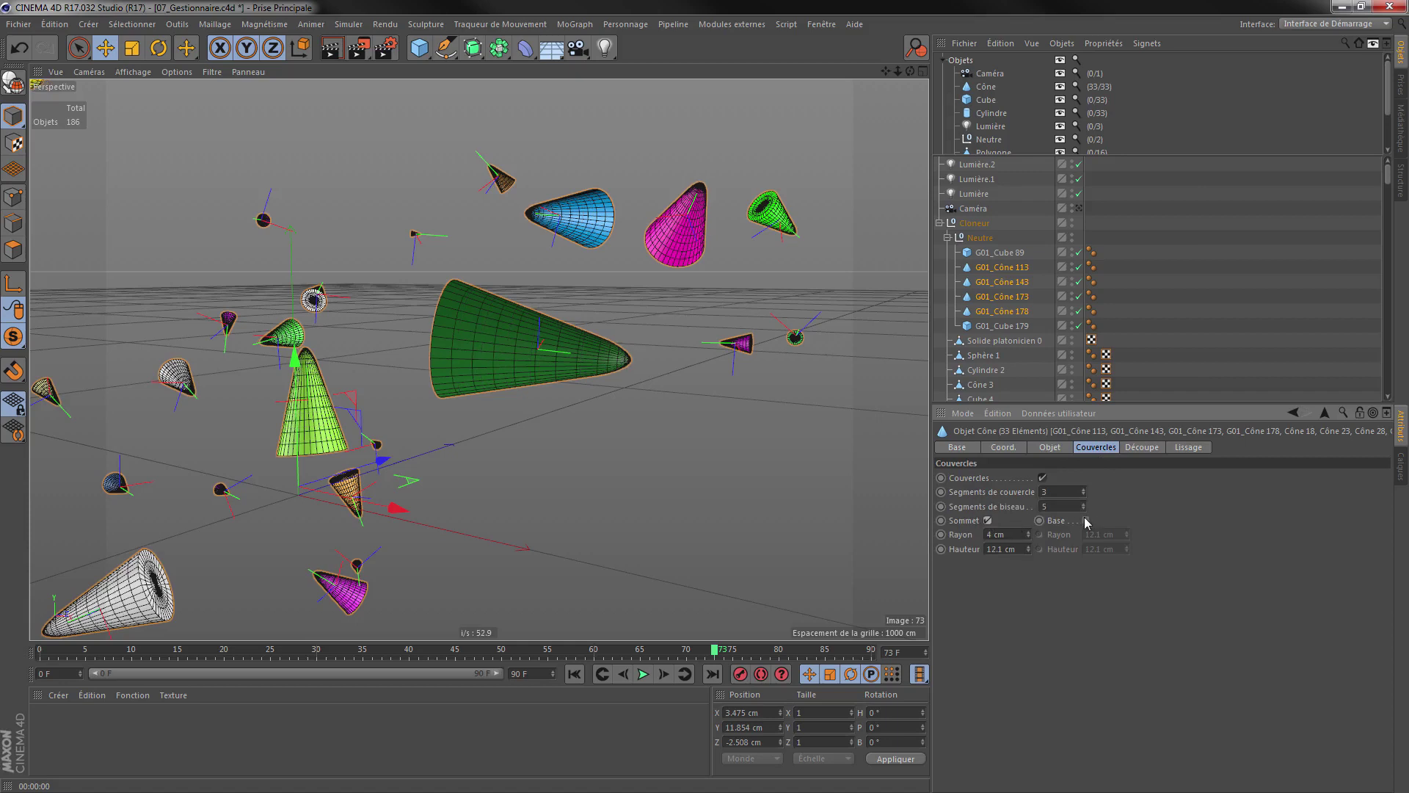
{"action": "left_click_drag", "start_coordinate": [1029, 538], "coordinate": [1036, 544]}
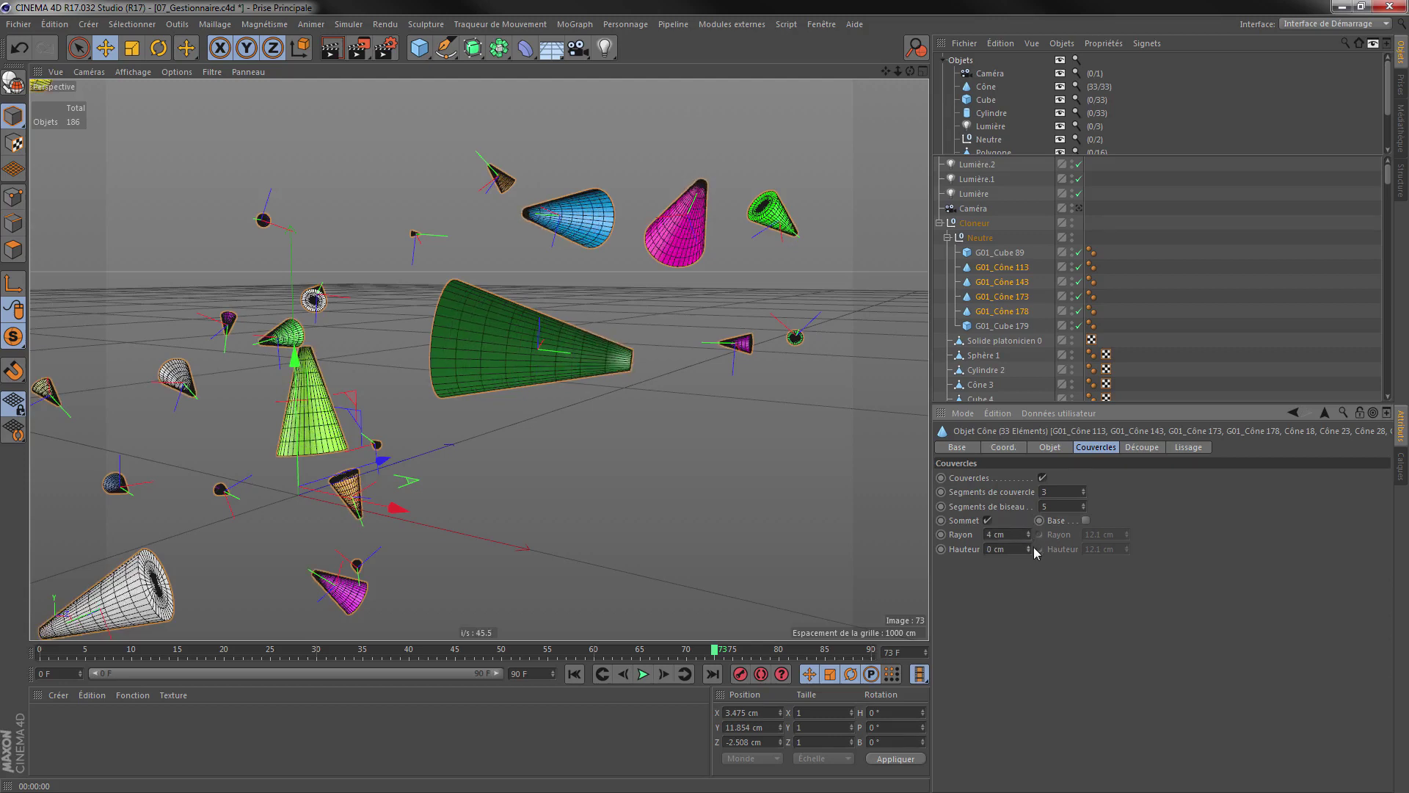
{"action": "left_click", "coordinate": [1085, 521]}
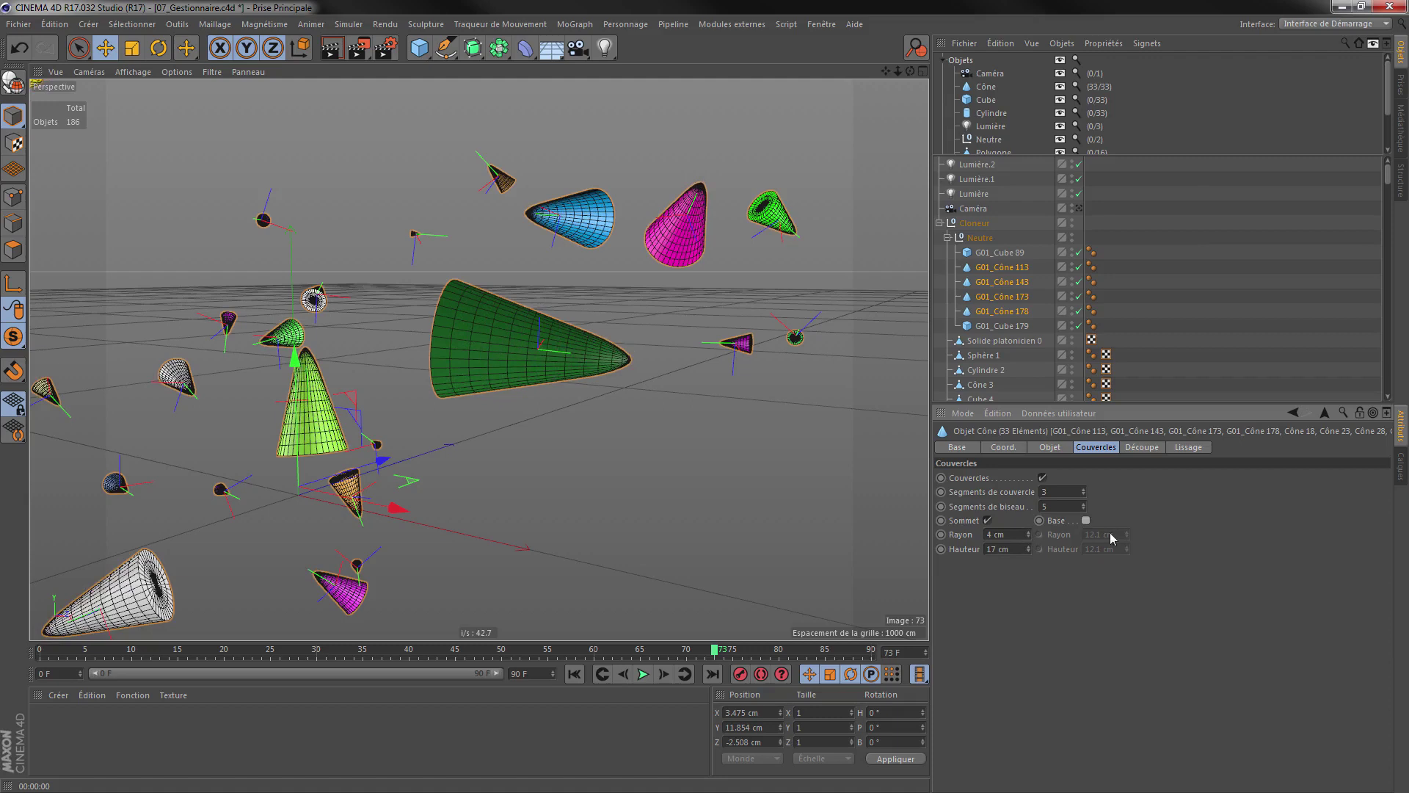
{"action": "mouse_move", "coordinate": [1128, 537]}
{"action": "left_mouse_down"}
{"action": "mouse_move", "coordinate": [1130, 556]}
{"action": "mouse_move", "coordinate": [1123, 538]}
{"action": "left_mouse_up"}
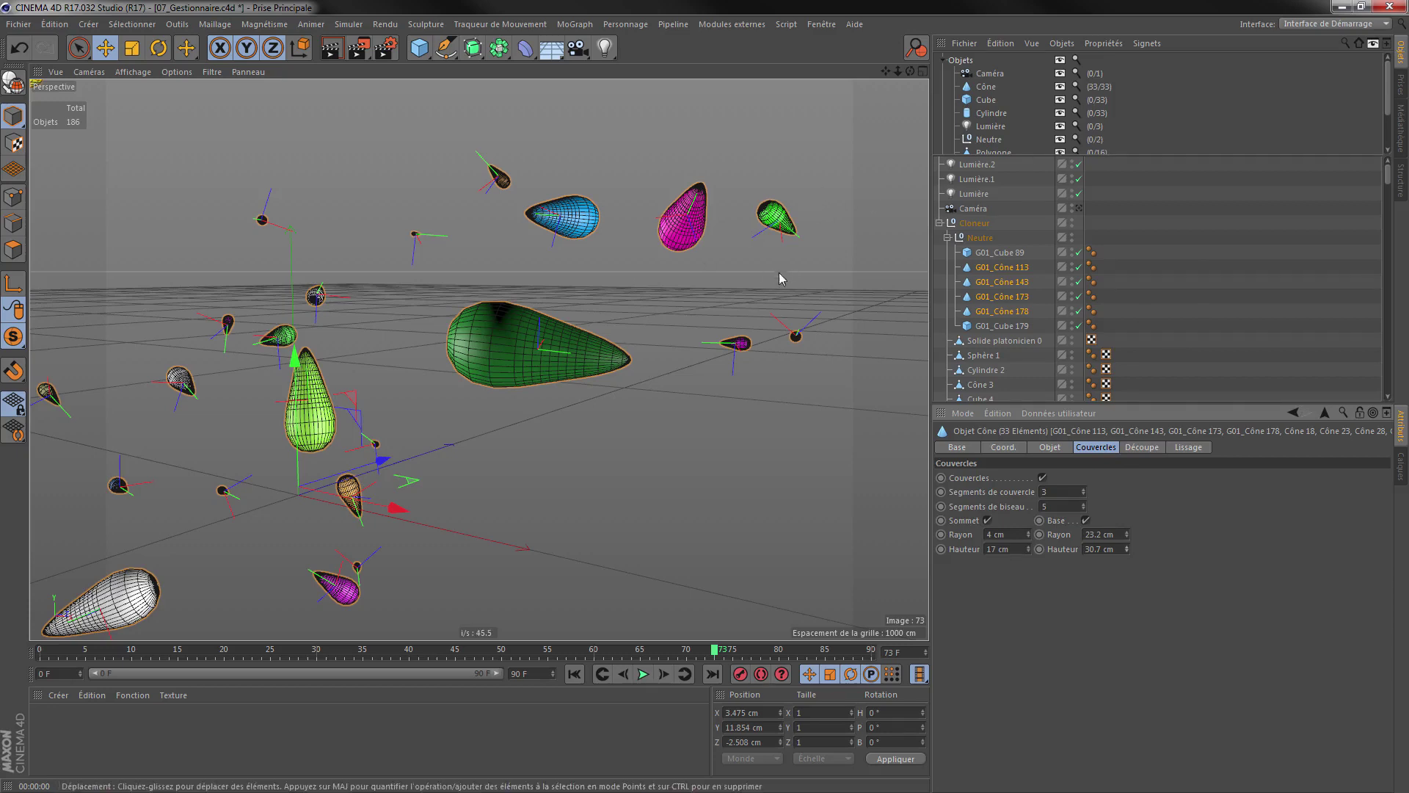
{"action": "key", "text": "t"}
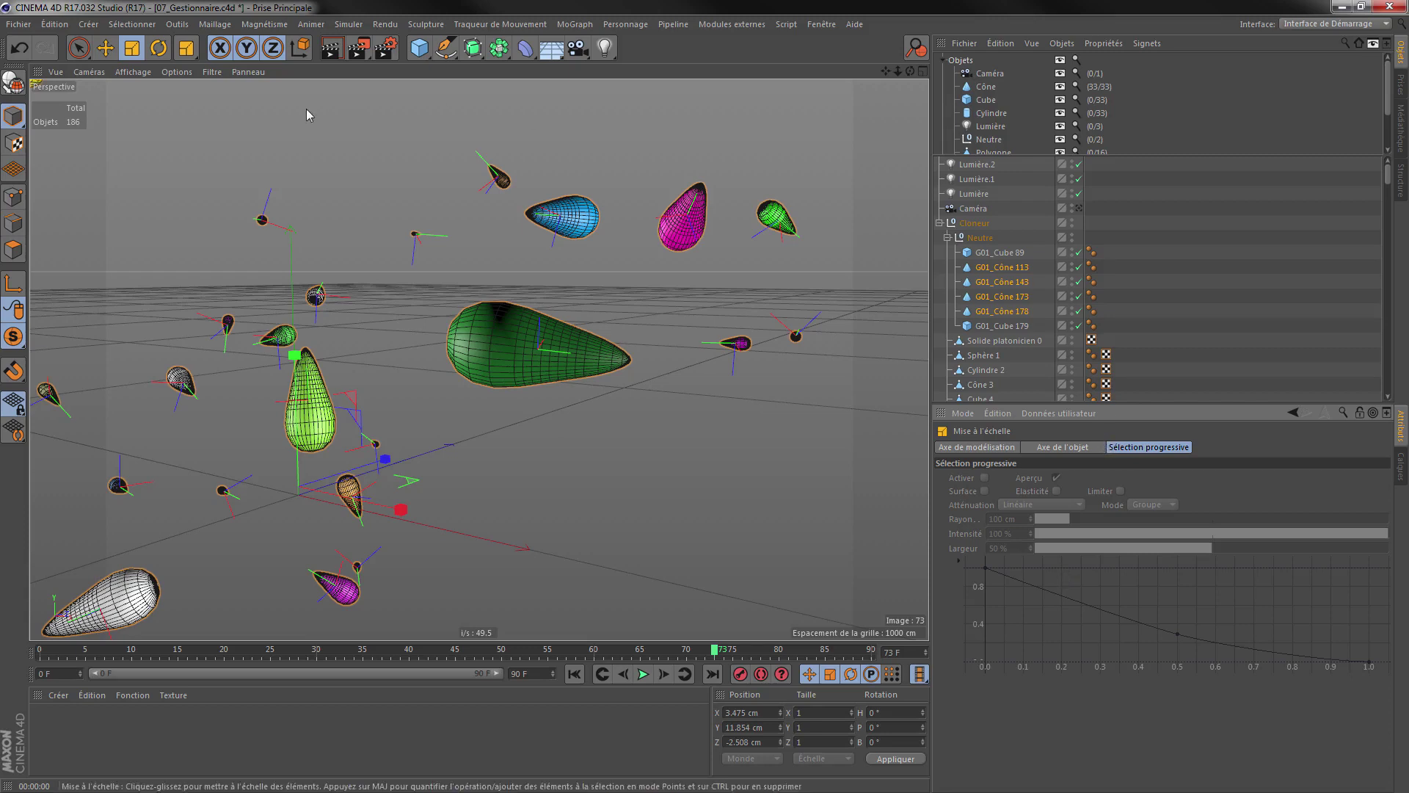
Return the Attribute Manager to the cones' cap settings and browse its 24-entry selection history
{"action": "left_click", "coordinate": [1293, 413]}
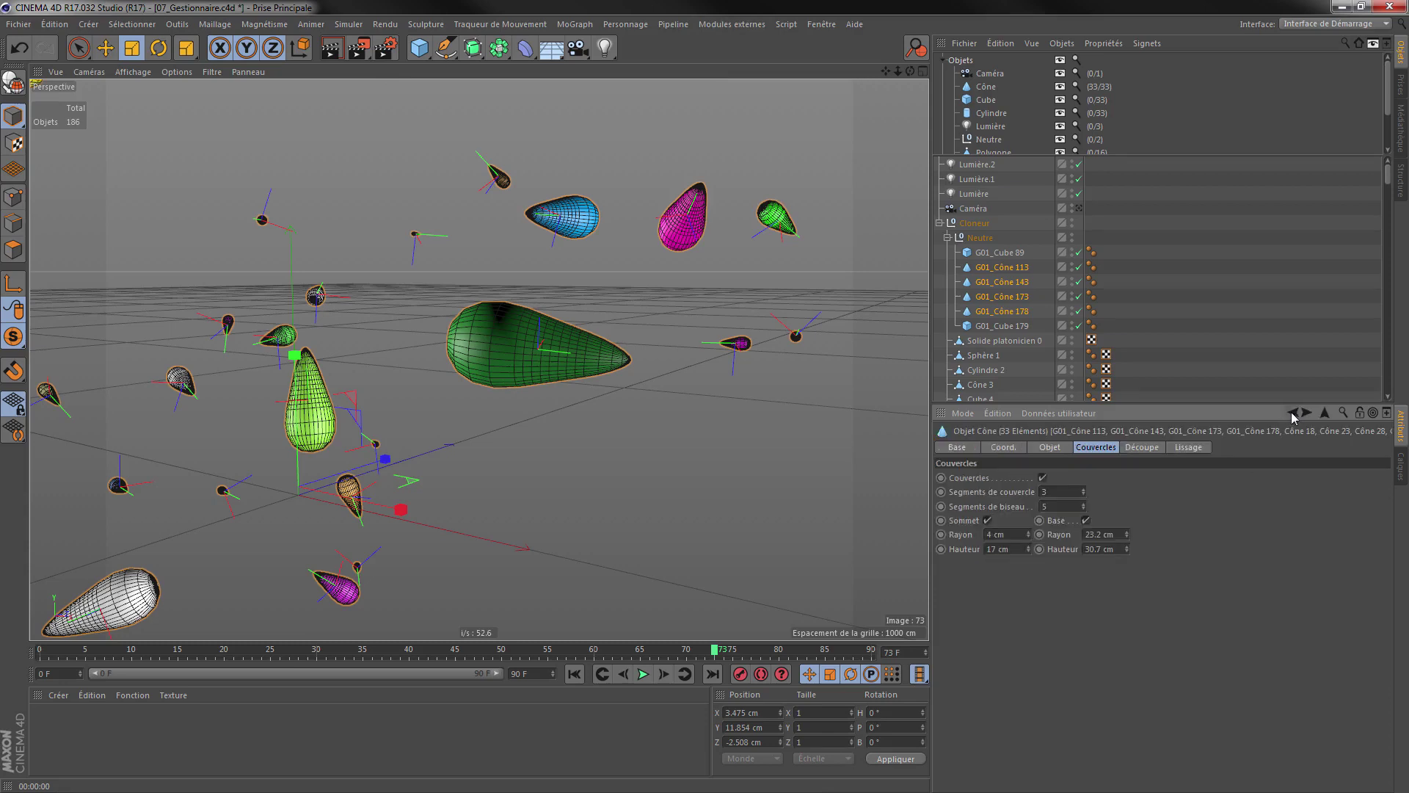
{"action": "right_click", "coordinate": [1291, 413]}
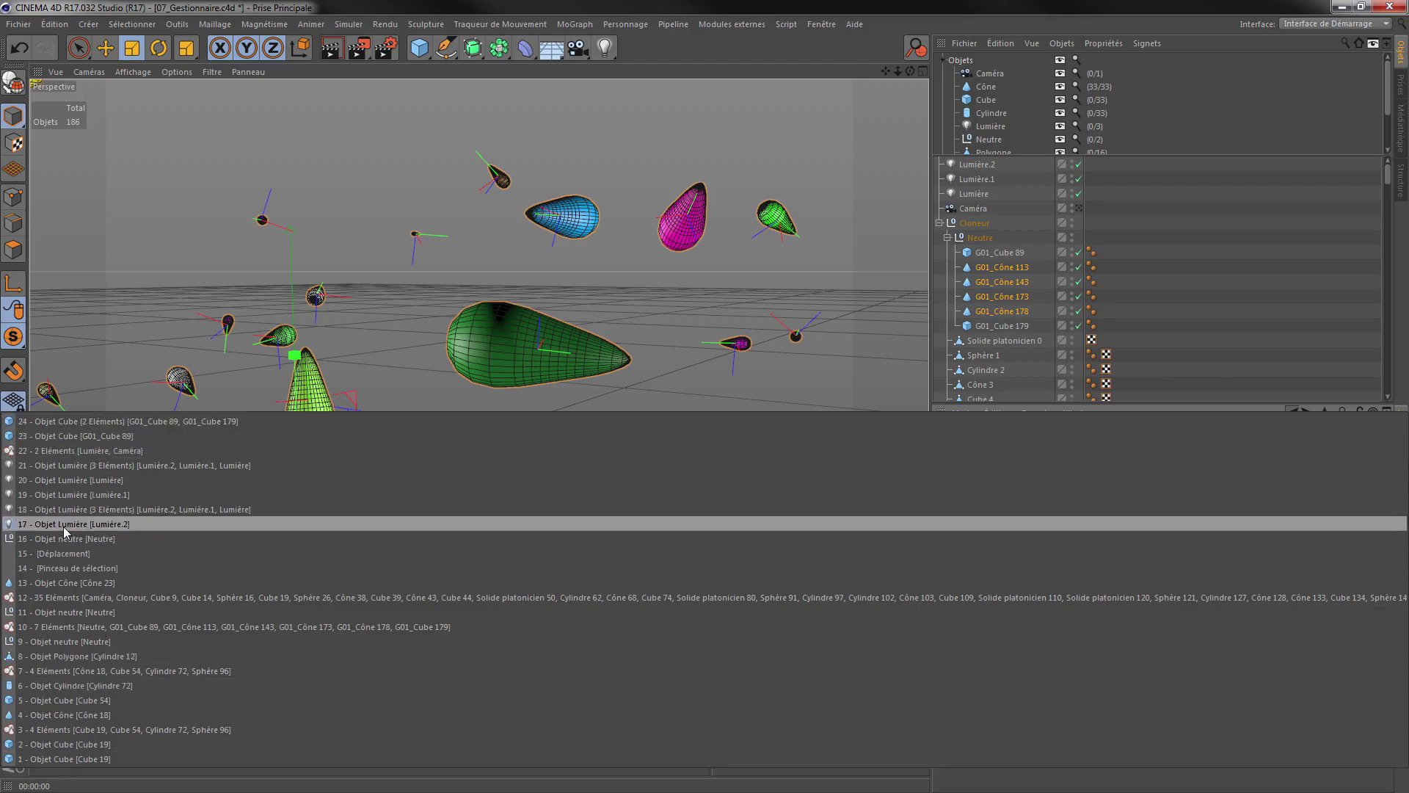
{"action": "left_click", "coordinate": [1175, 26]}
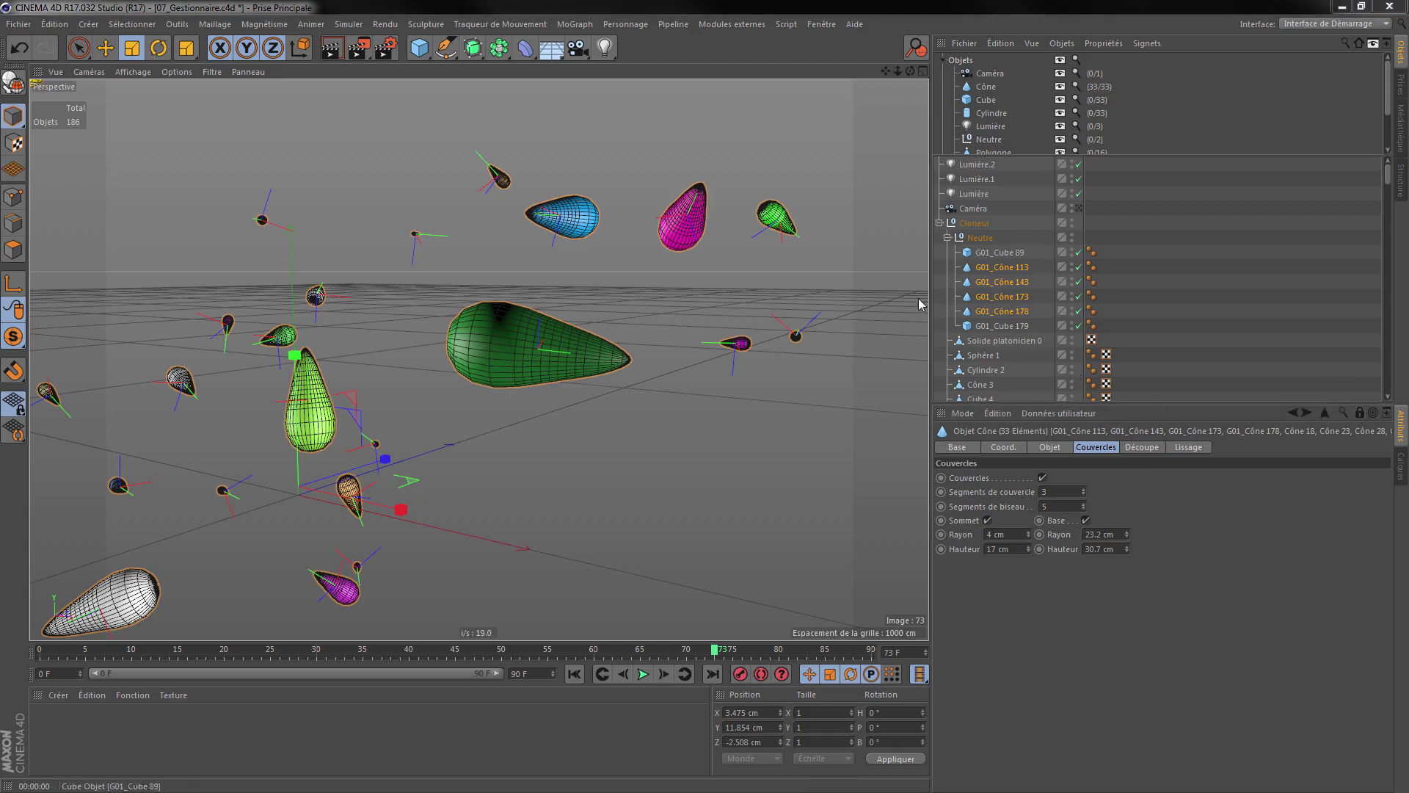
In the locked Attribute Manager, set the cones' top radius to 11 cm and height to 77.4 cm
{"action": "left_click", "coordinate": [723, 477]}
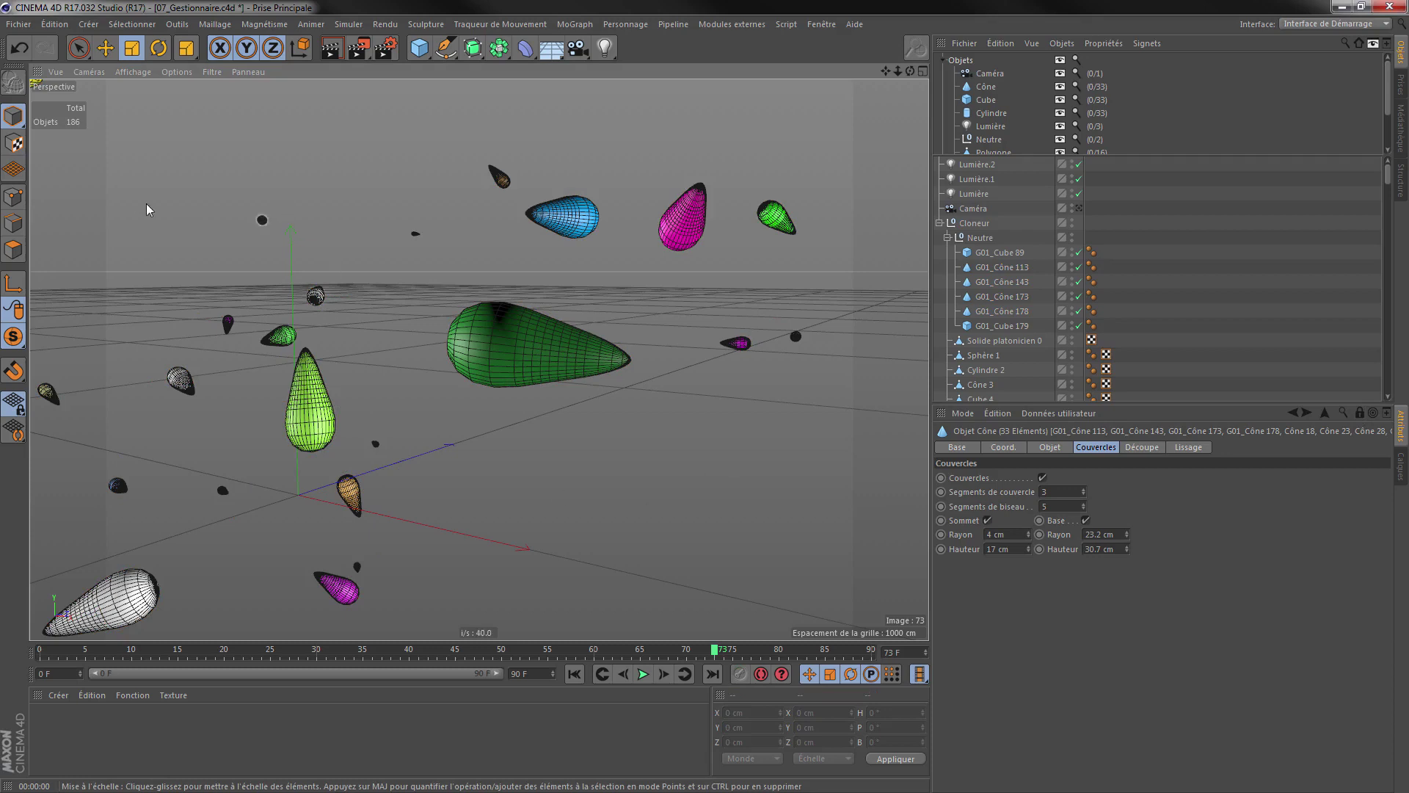
{"action": "left_click", "coordinate": [259, 221]}
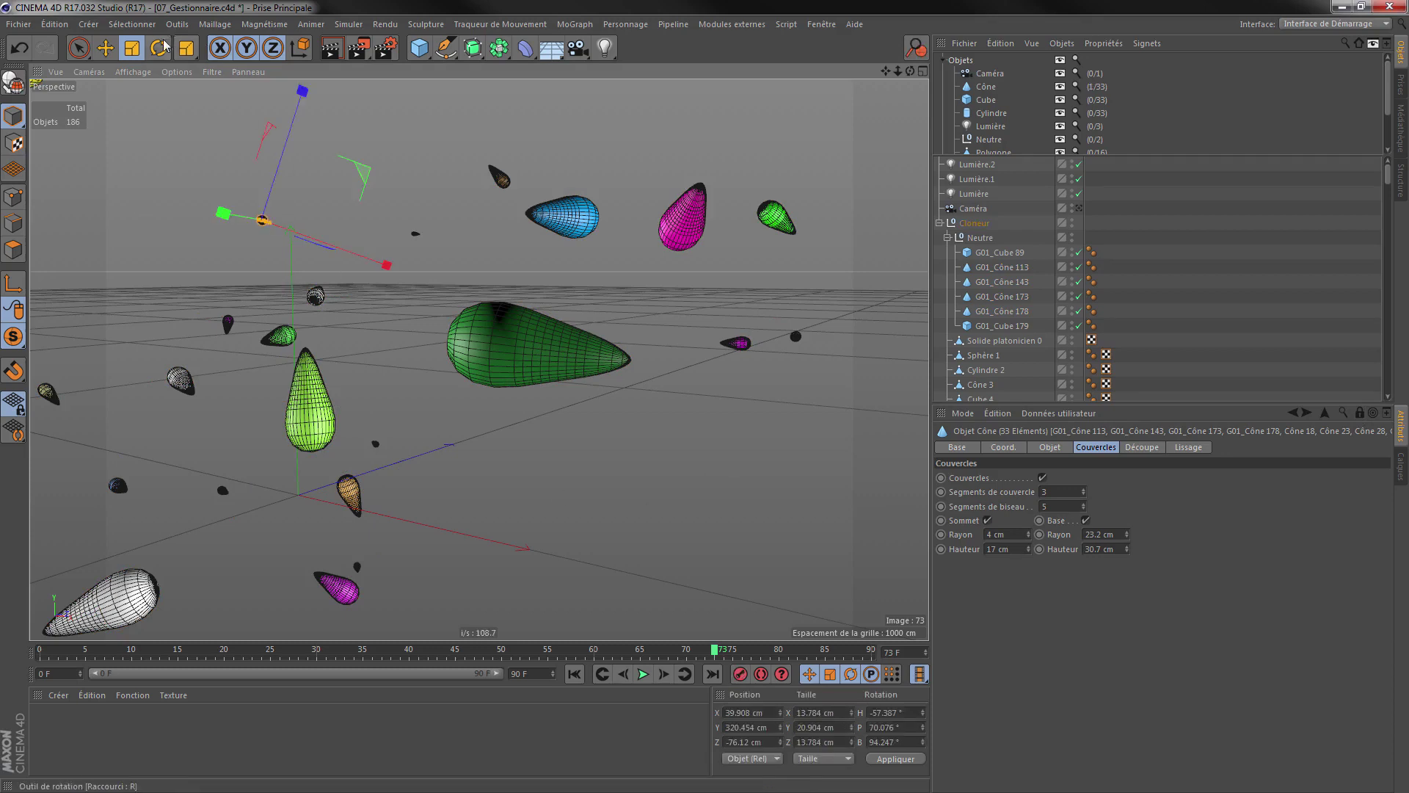
{"action": "key", "text": "r"}
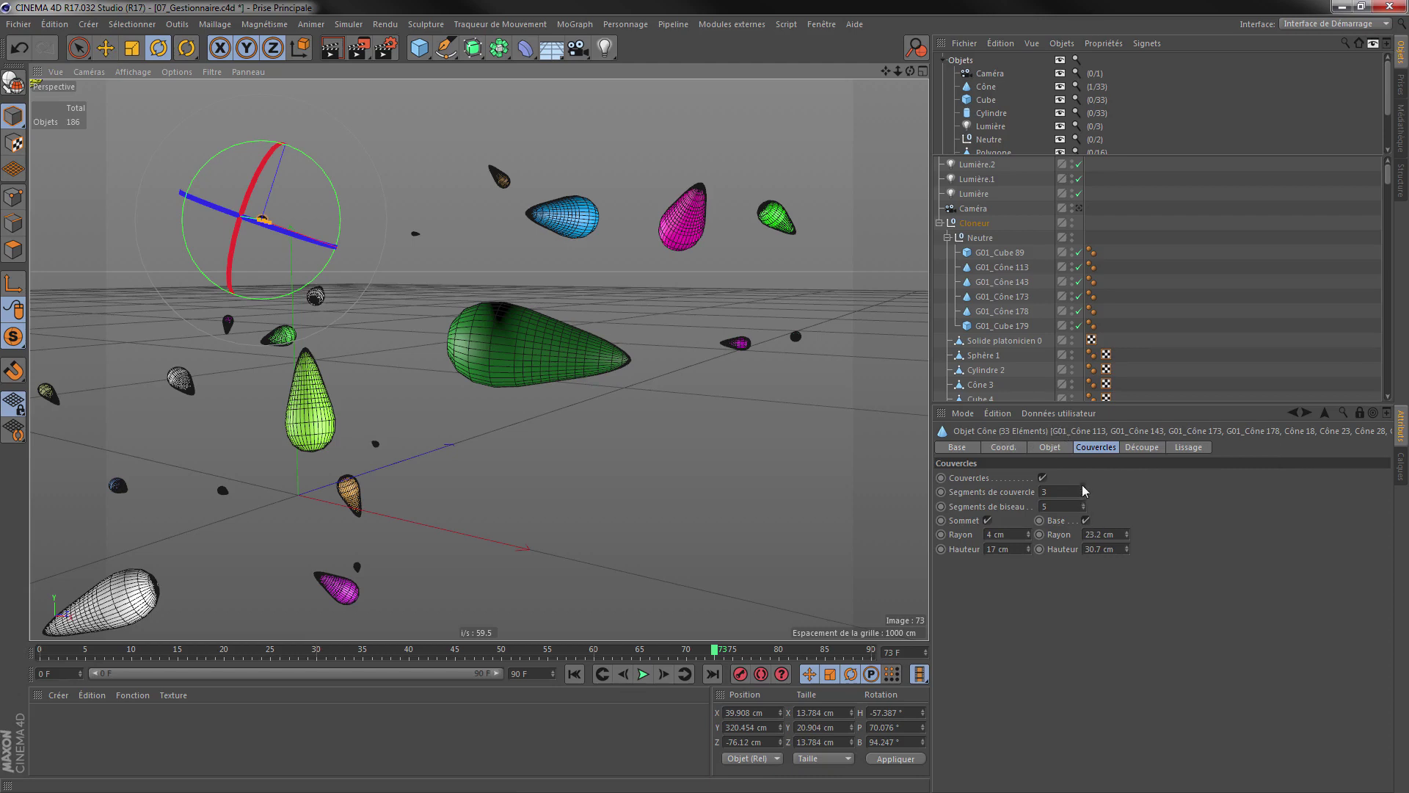
{"action": "left_click", "coordinate": [1049, 448]}
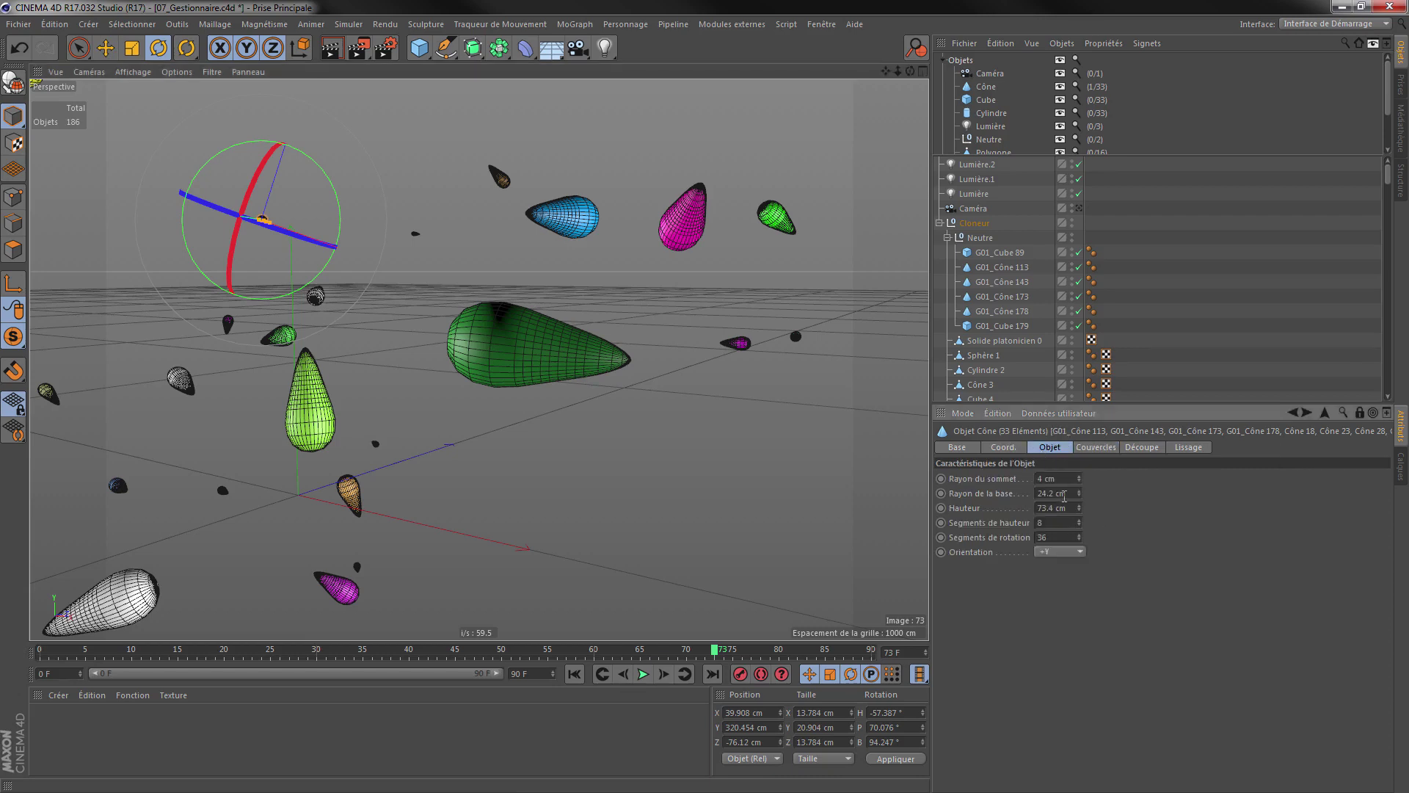
{"action": "left_click_drag", "start_coordinate": [1078, 476], "coordinate": [1080, 470]}
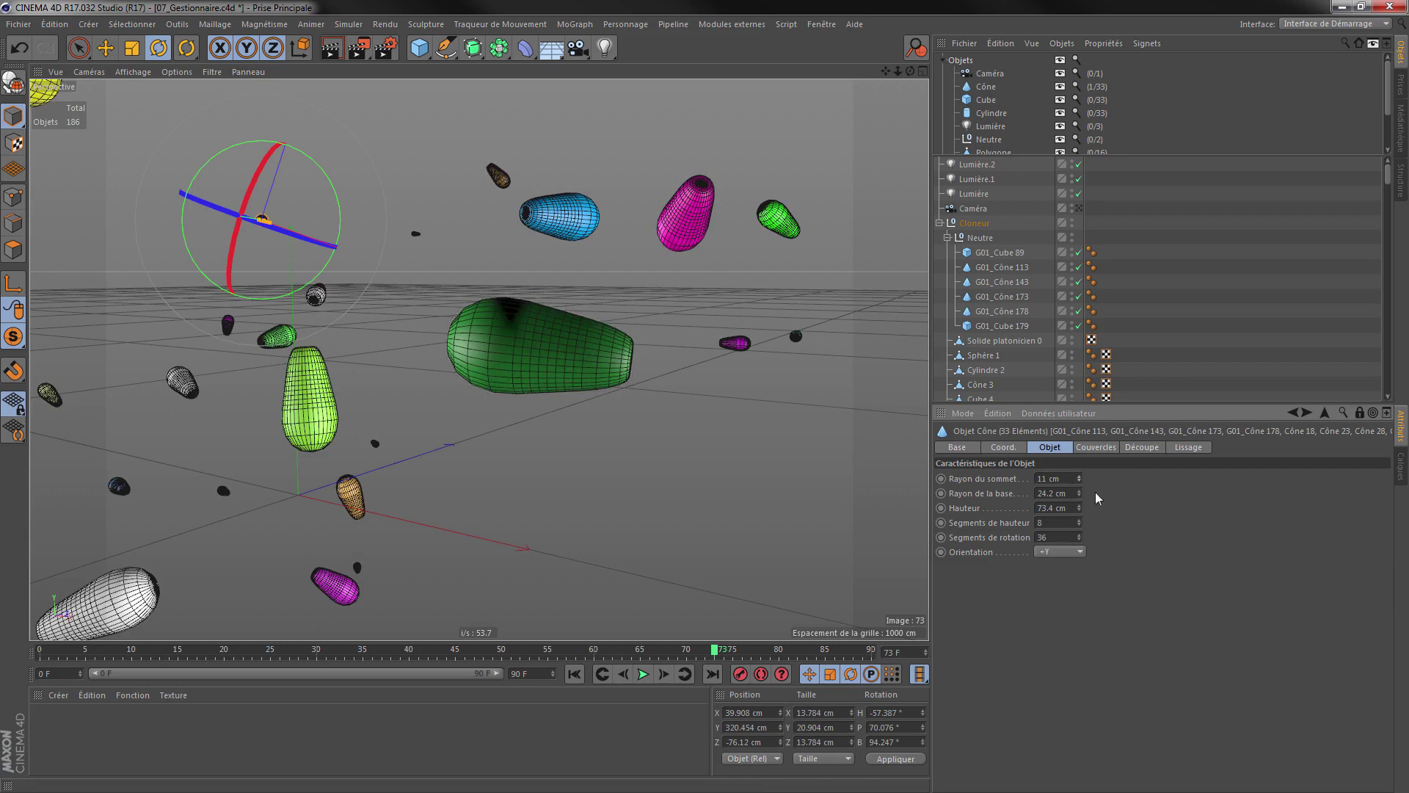
{"action": "left_click_drag", "start_coordinate": [1080, 504], "coordinate": [1080, 502]}
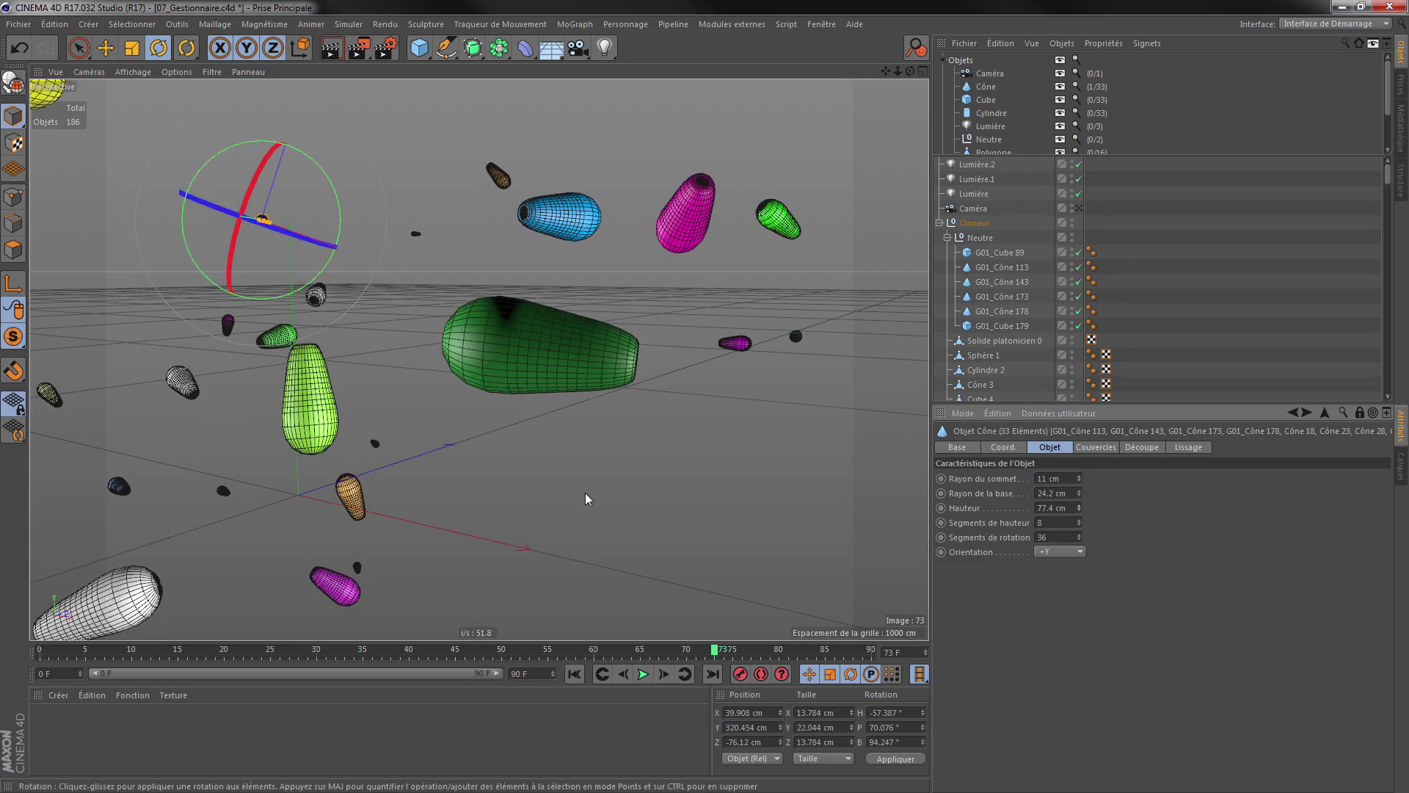
Unlock the Attribute Manager so it follows the selection, and select the large green cone
{"action": "left_click", "coordinate": [592, 575]}
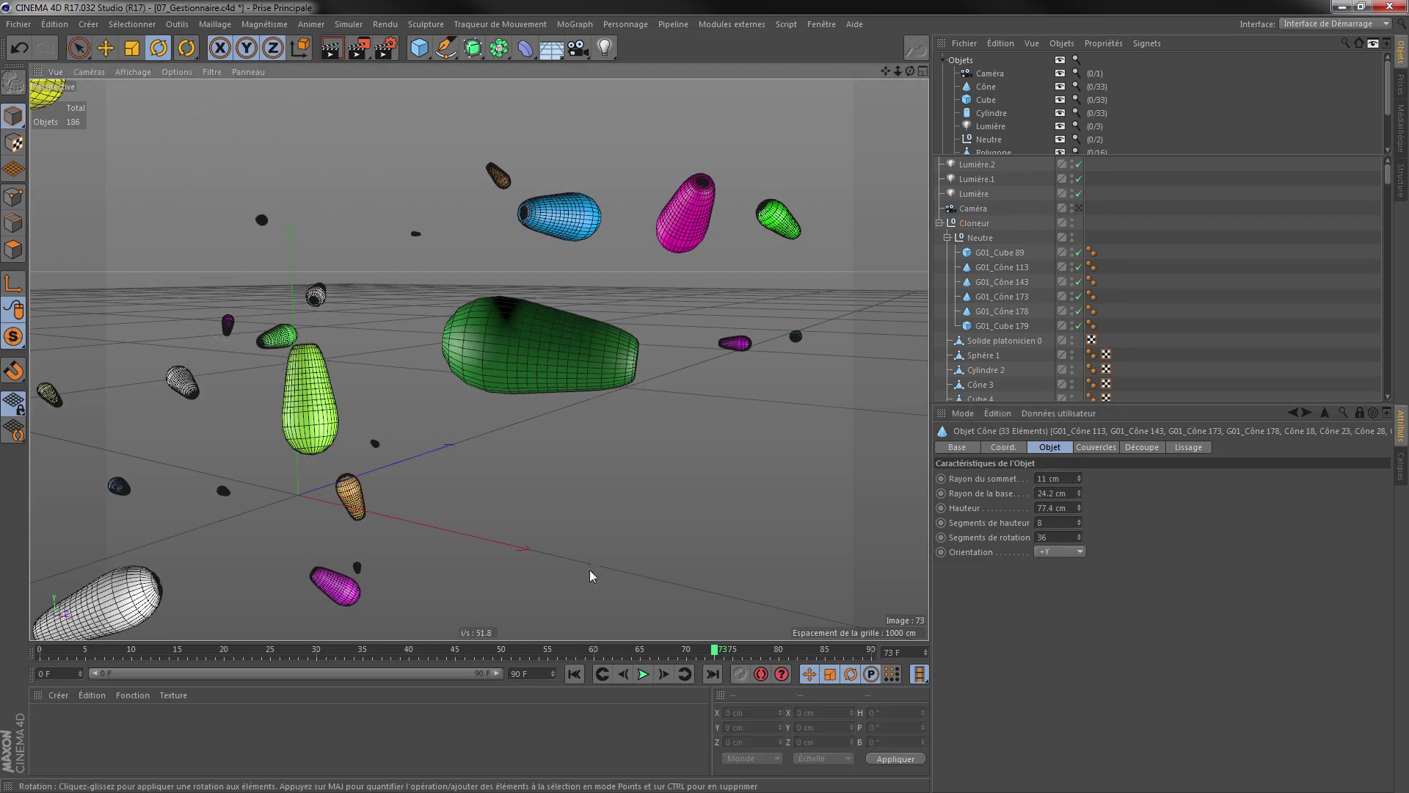
{"action": "left_click", "coordinate": [1361, 414]}
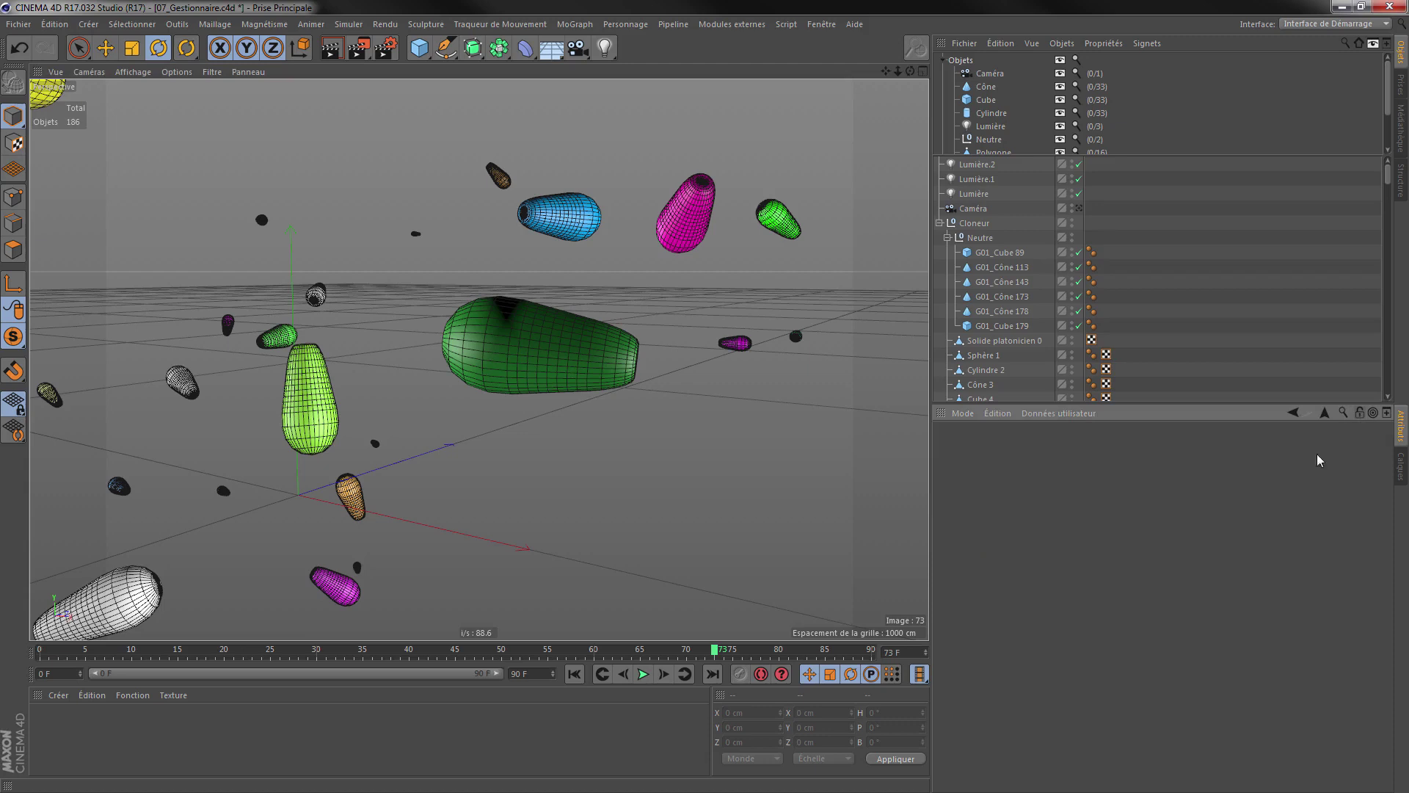
{"action": "left_click", "coordinate": [526, 363]}
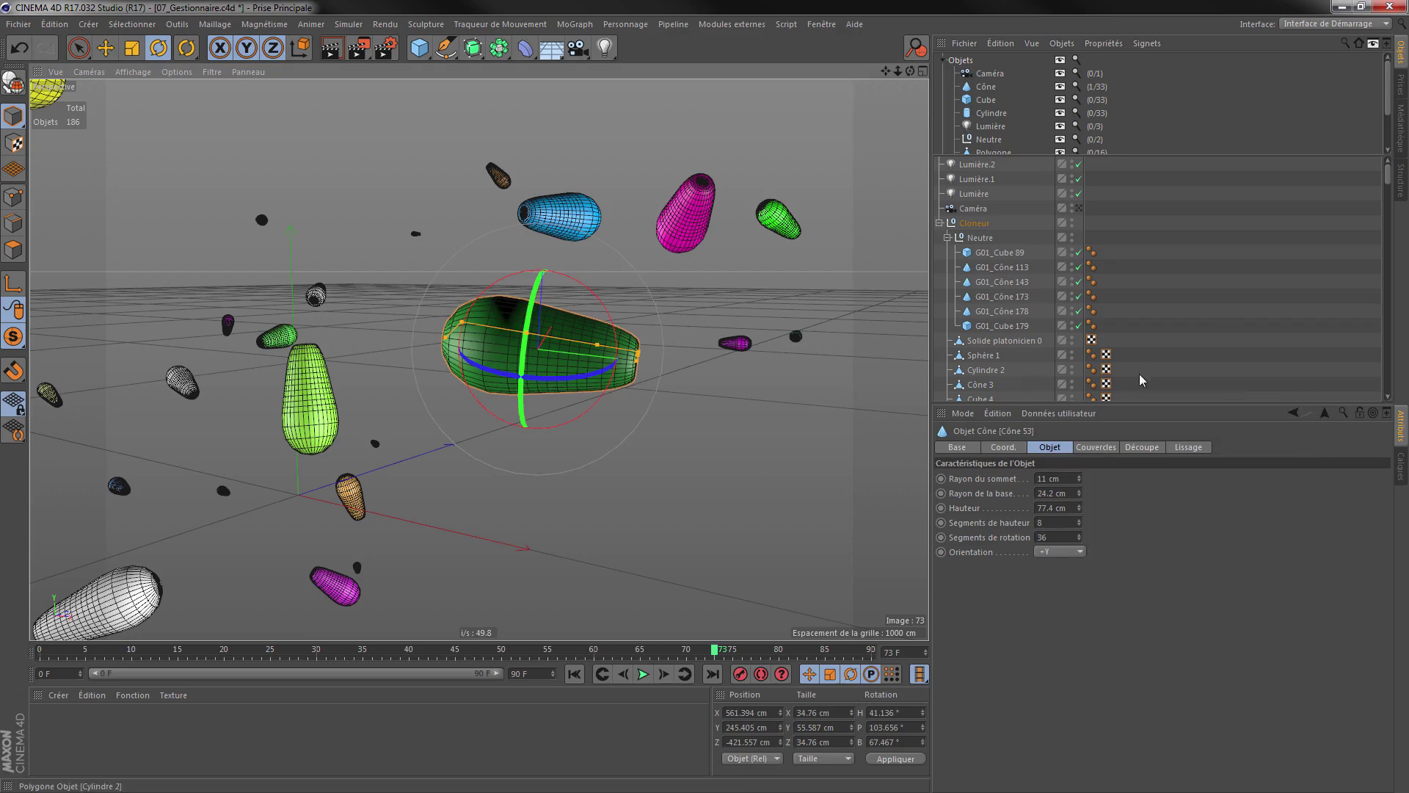
Restore the 33-cone attributes from history and dock them as a separate attributes panel
{"action": "left_click", "coordinate": [1291, 412]}
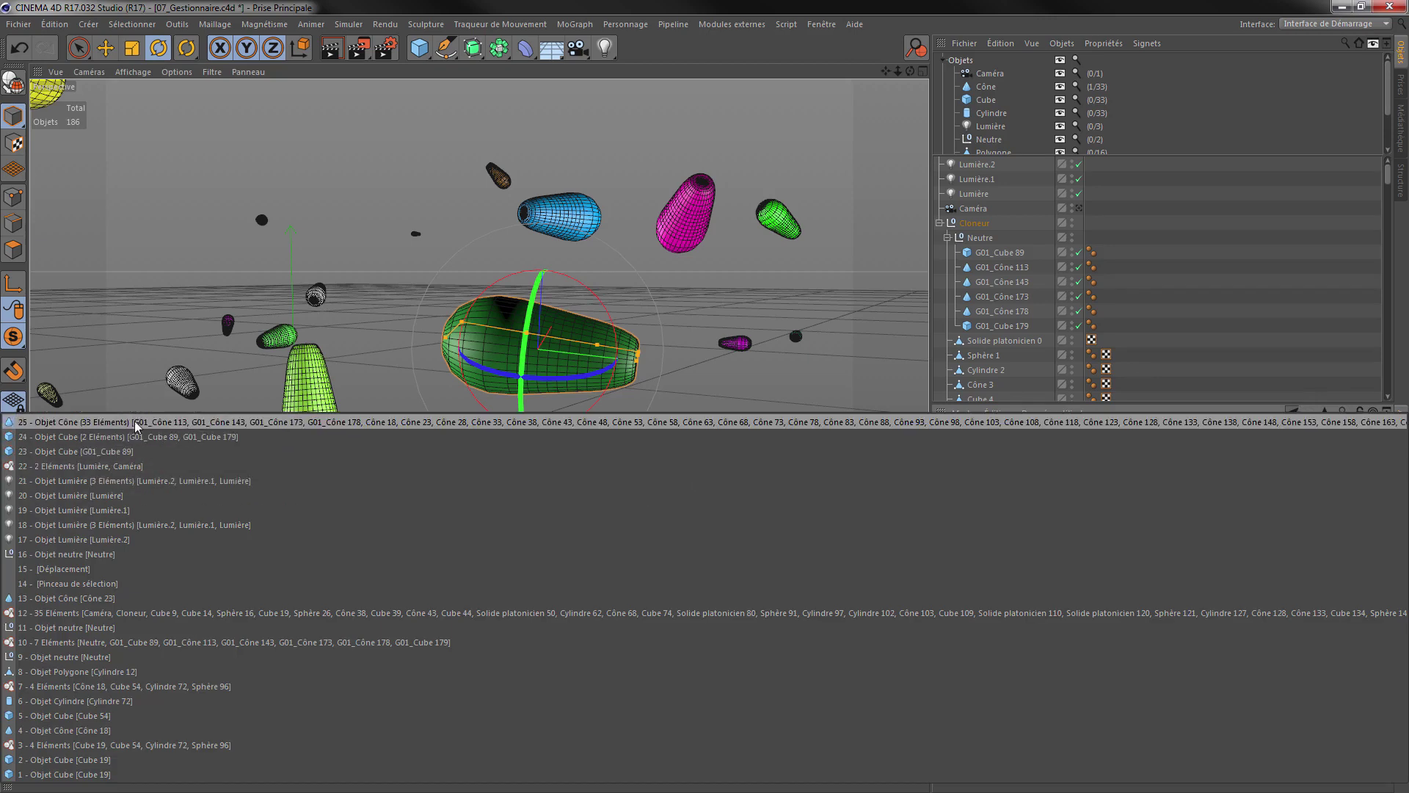
{"action": "left_click", "coordinate": [81, 424]}
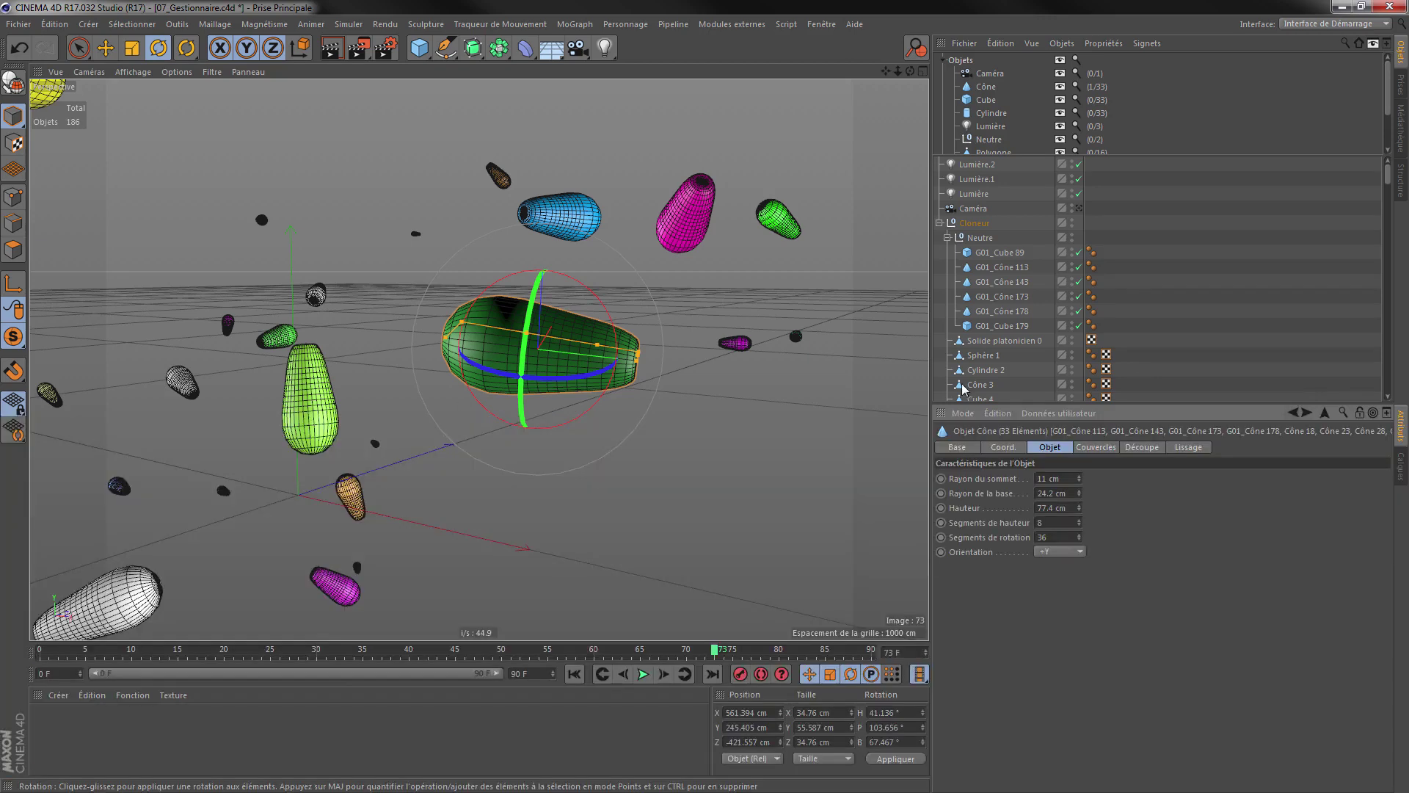
{"action": "left_click", "coordinate": [1387, 412]}
{"action": "left_click_drag", "start_coordinate": [1182, 282], "coordinate": [815, 179]}
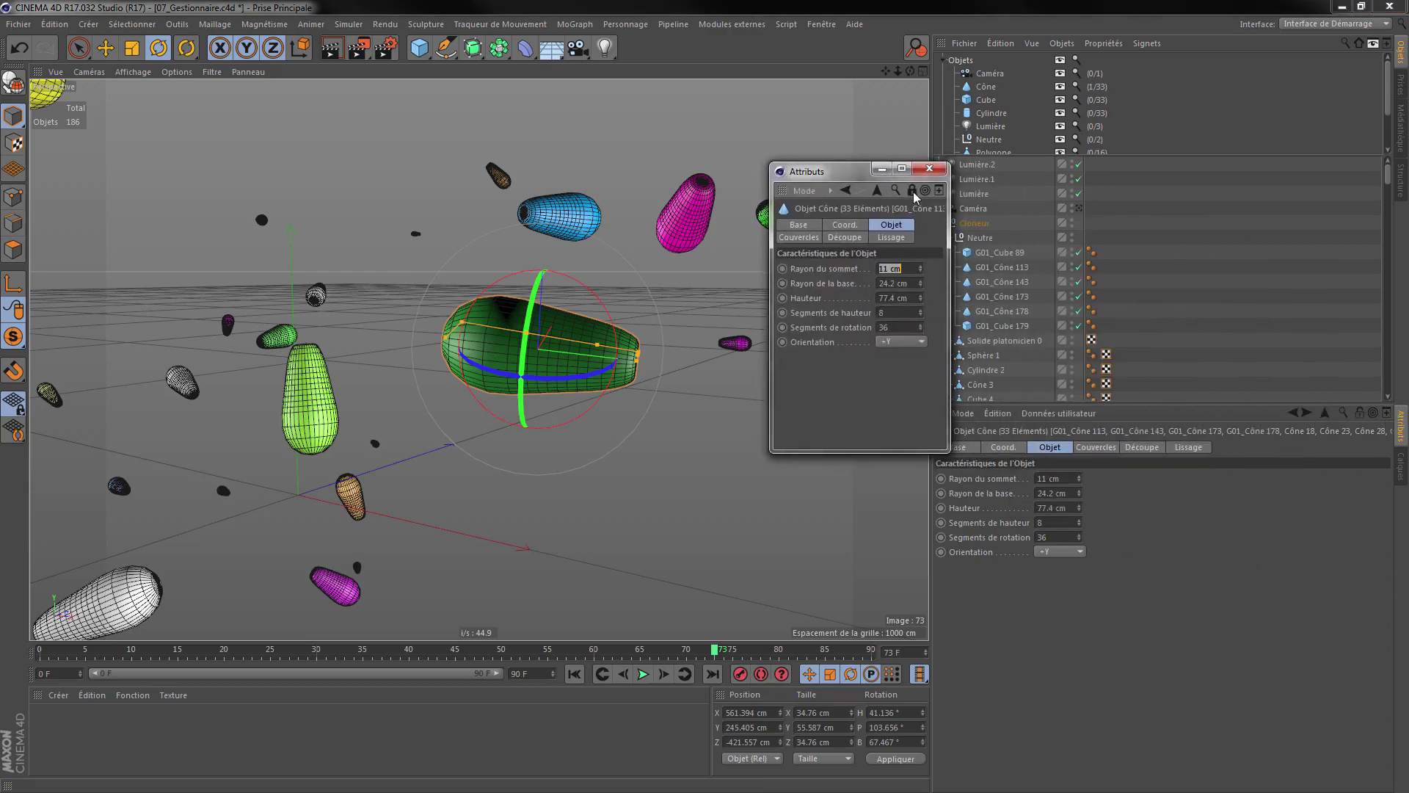
{"action": "left_click_drag", "start_coordinate": [828, 173], "coordinate": [981, 163]}
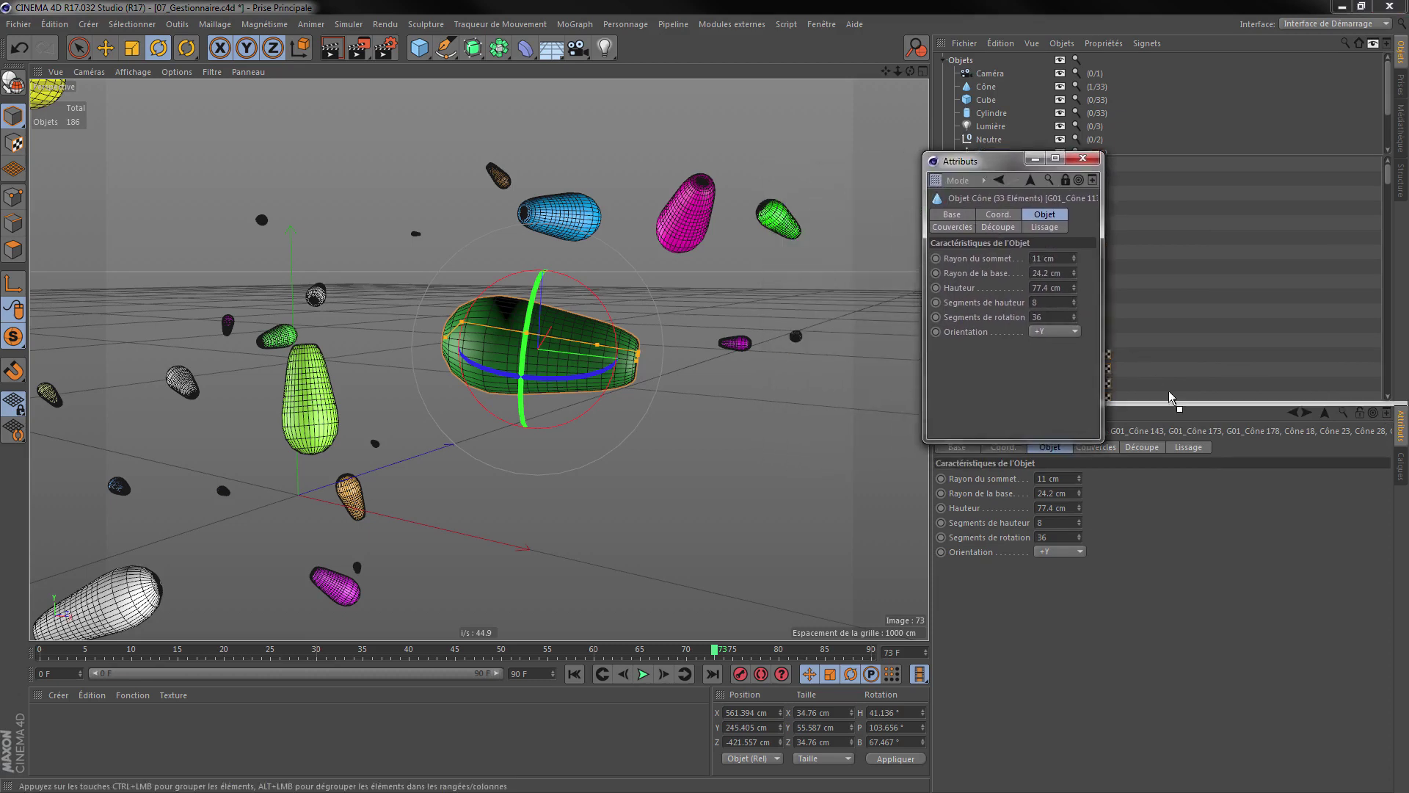
{"action": "mouse_move", "coordinate": [1362, 447]}
{"action": "left_mouse_down"}
{"action": "mouse_move", "coordinate": [1403, 431]}
{"action": "mouse_move", "coordinate": [1403, 470]}
{"action": "left_mouse_up"}
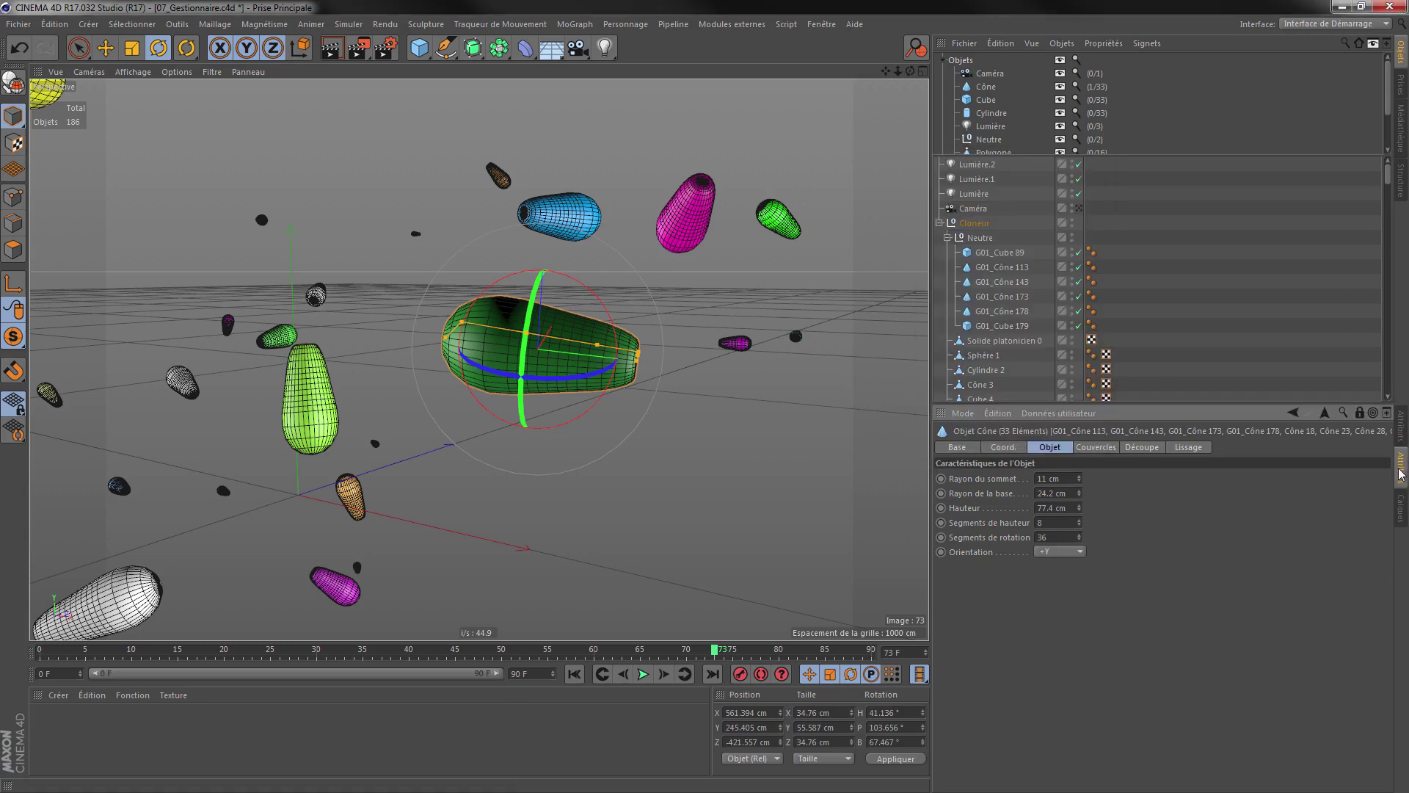
Rename the docked attributes panel to 'Cônes'
{"action": "right_click", "coordinate": [1402, 469]}
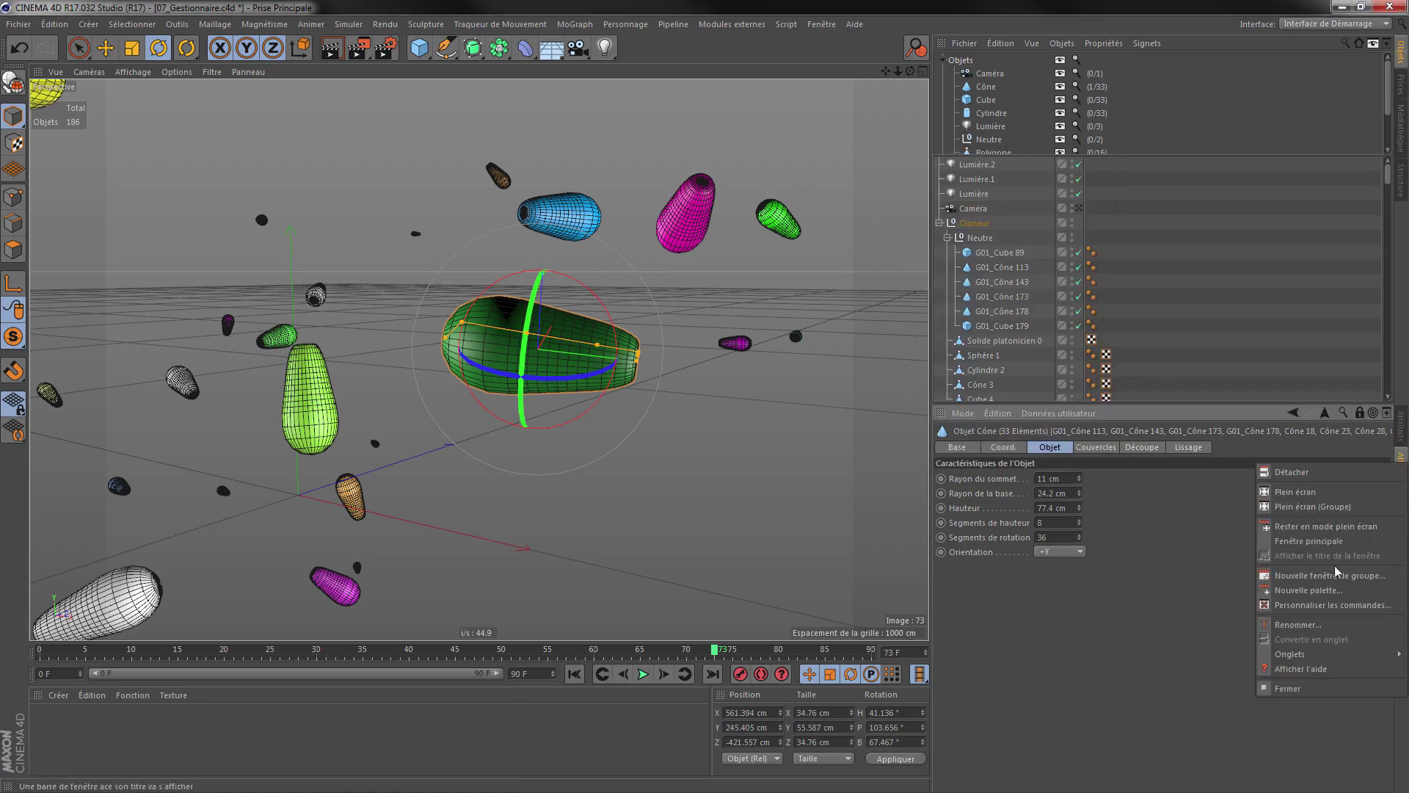
{"action": "left_click", "coordinate": [1297, 624]}
{"action": "type", "text": "Cônes"}
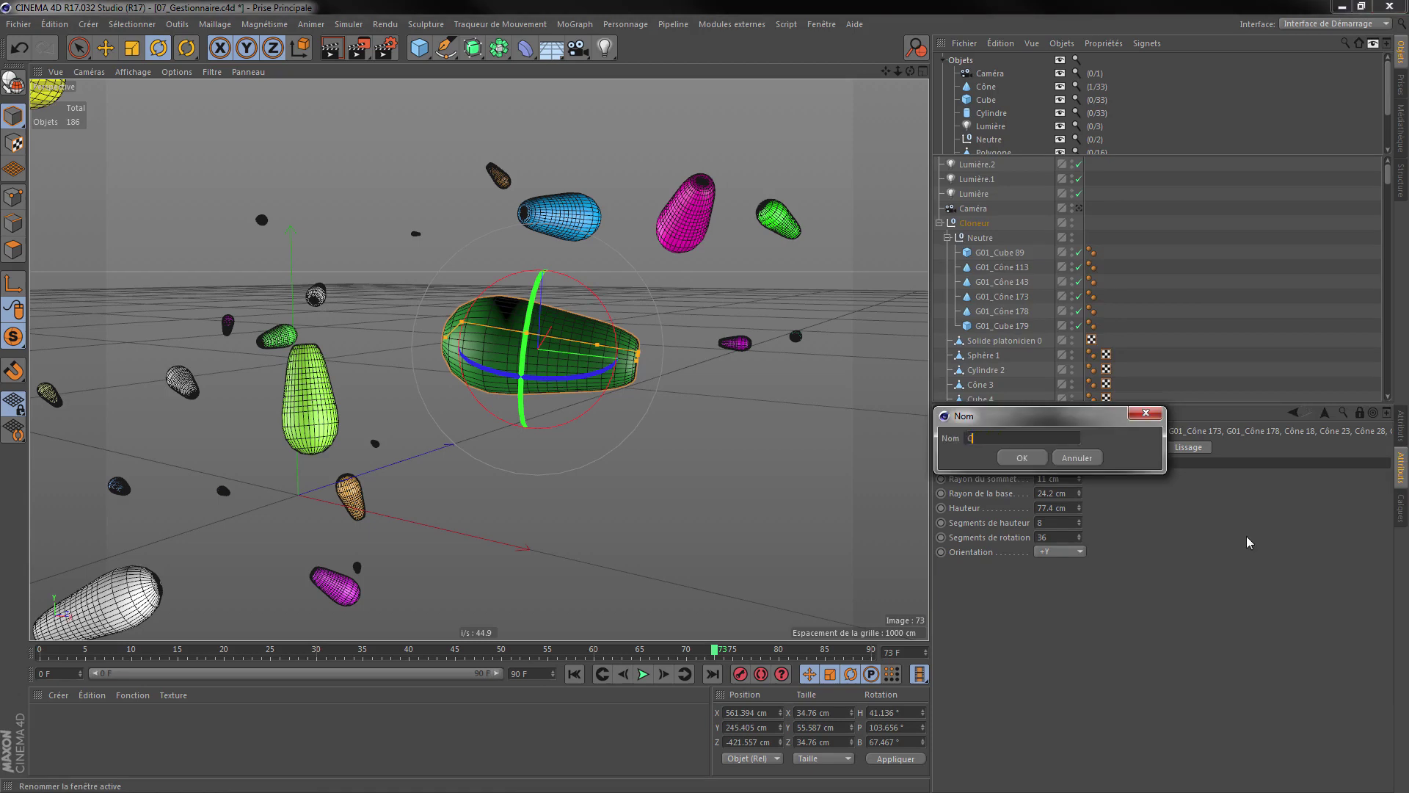
{"action": "key", "text": "Return"}
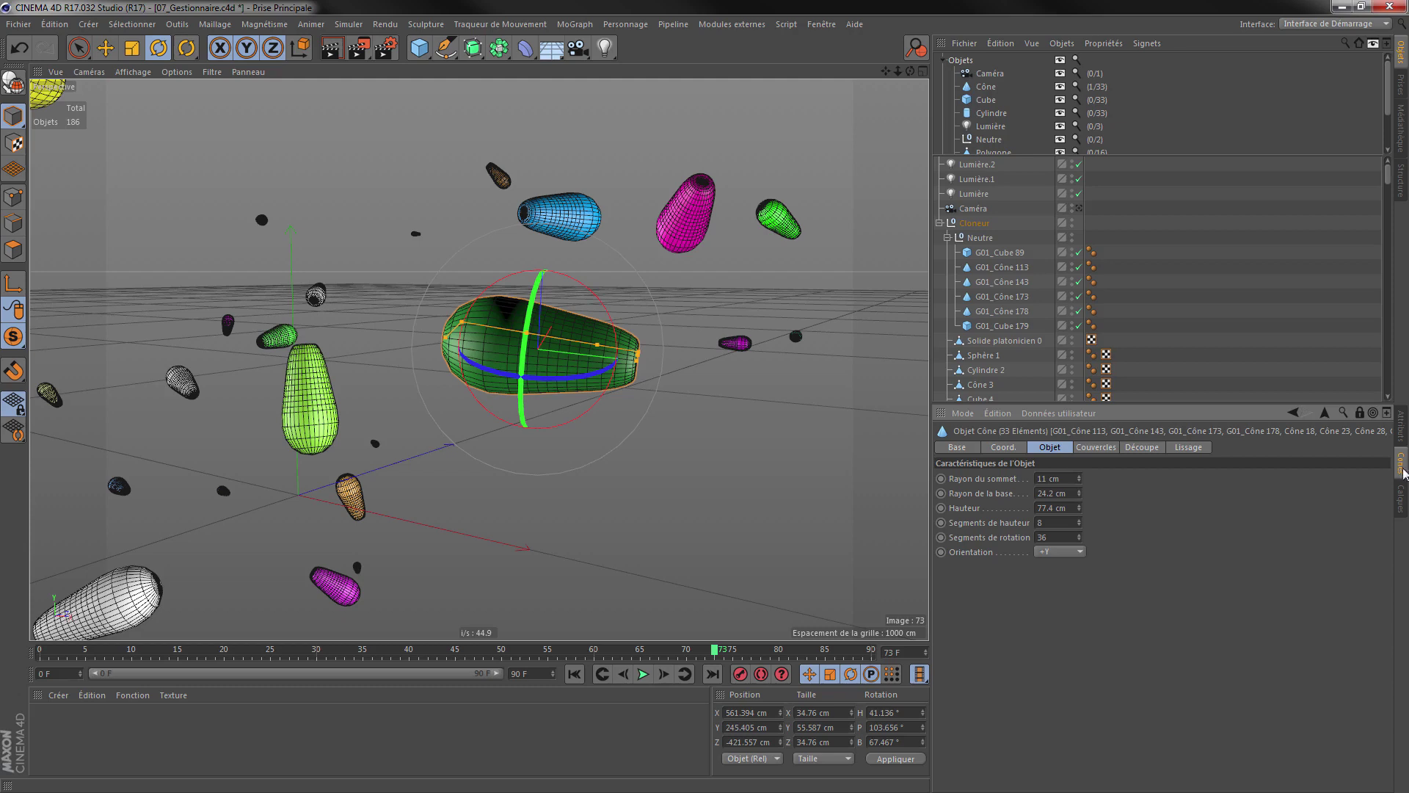
In the standard attributes panel, select several individual cones in the viewport
{"action": "left_click", "coordinate": [1397, 425]}
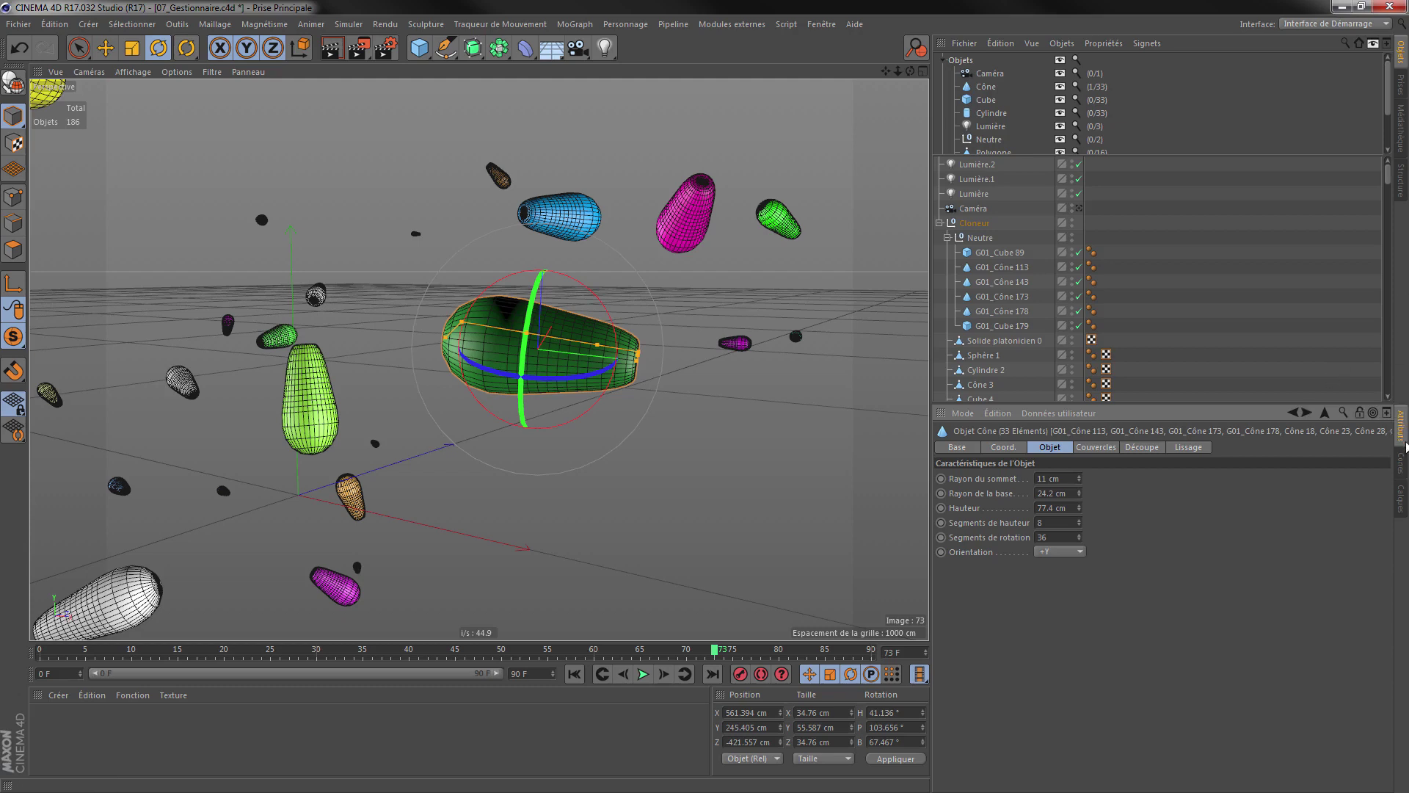
{"action": "left_click", "coordinate": [750, 323]}
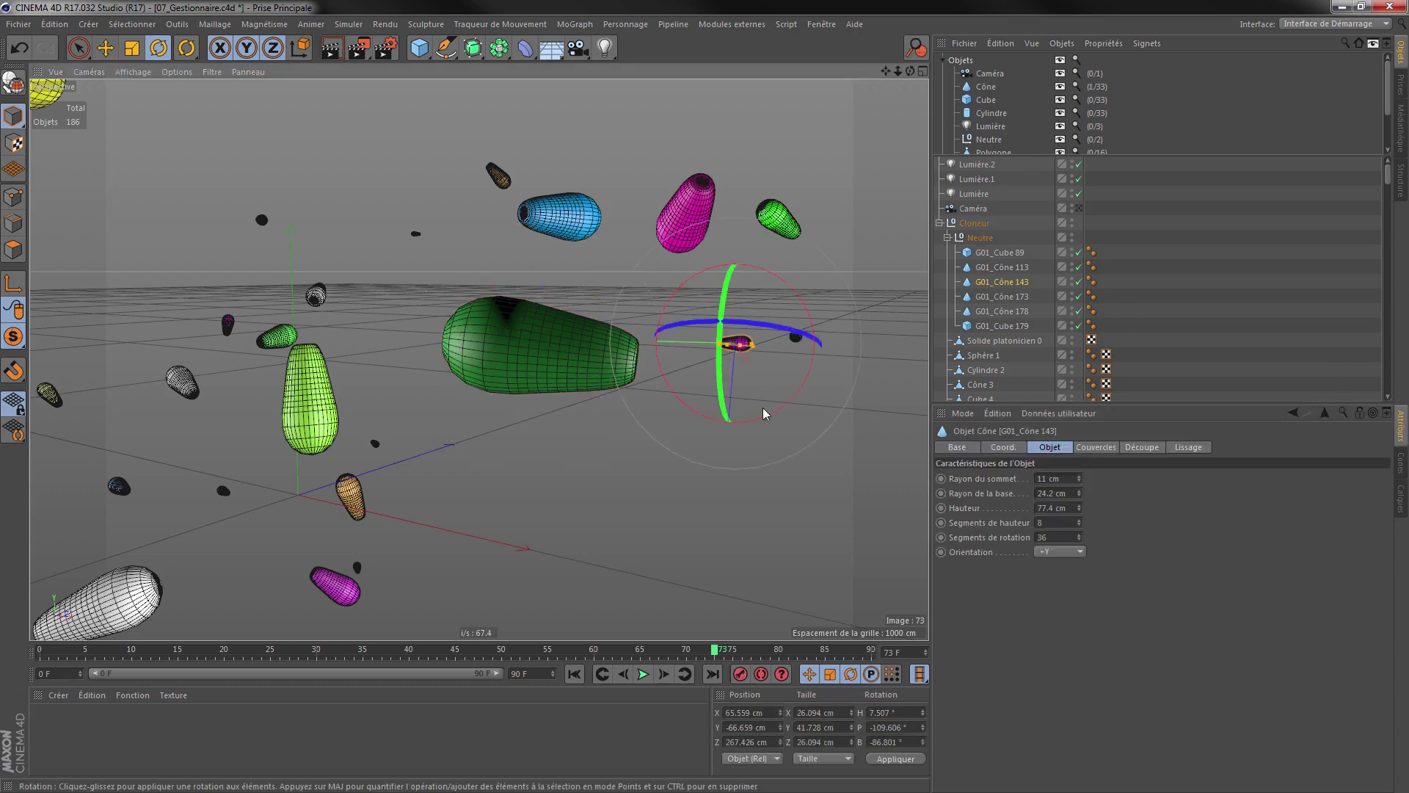
{"action": "left_click", "coordinate": [332, 417]}
{"action": "left_click", "coordinate": [355, 507]}
{"action": "left_click", "coordinate": [514, 479]}
{"action": "left_click", "coordinate": [180, 380]}
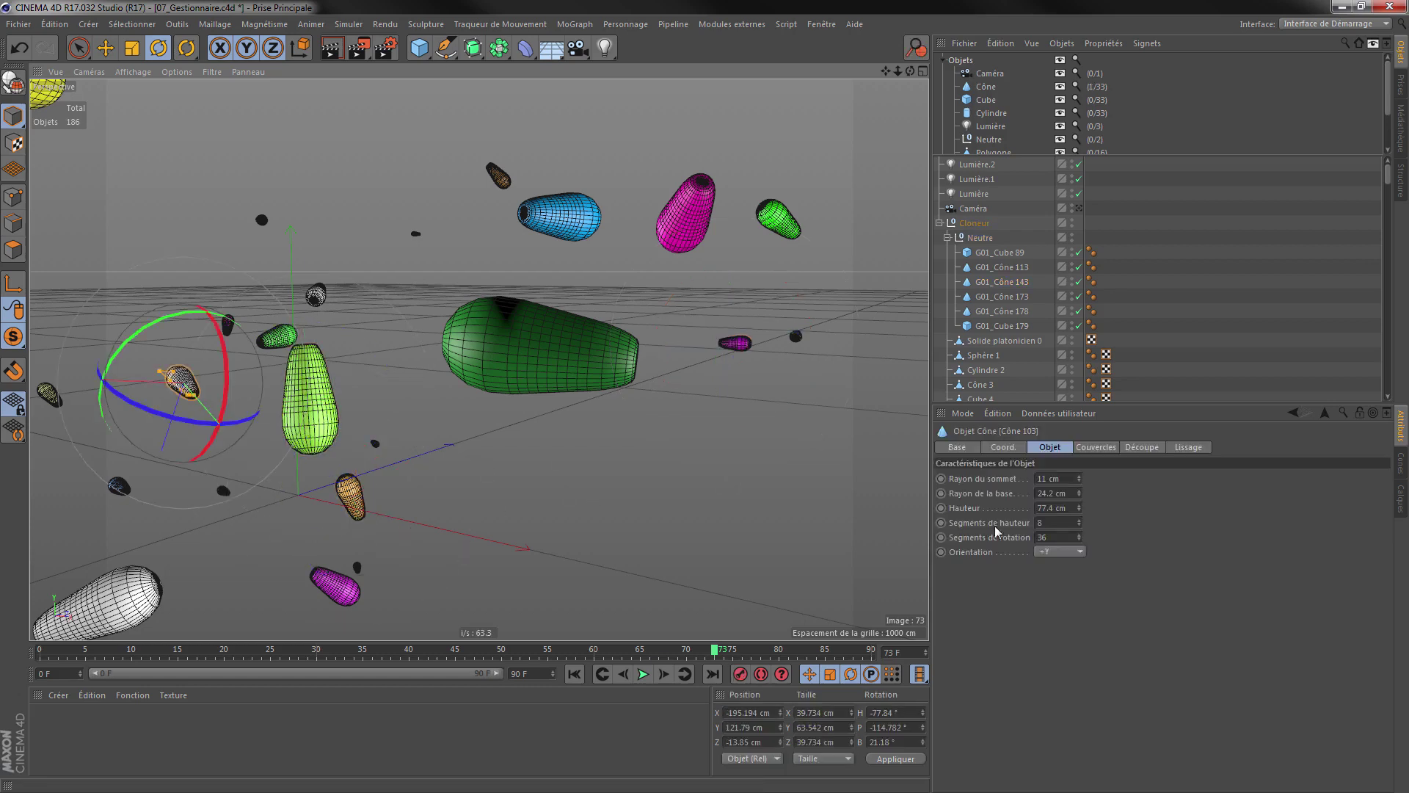
From the Cônes panel, raise all 33 cones' shared top radius from 11 cm to 17 cm
{"action": "left_click", "coordinate": [1401, 469]}
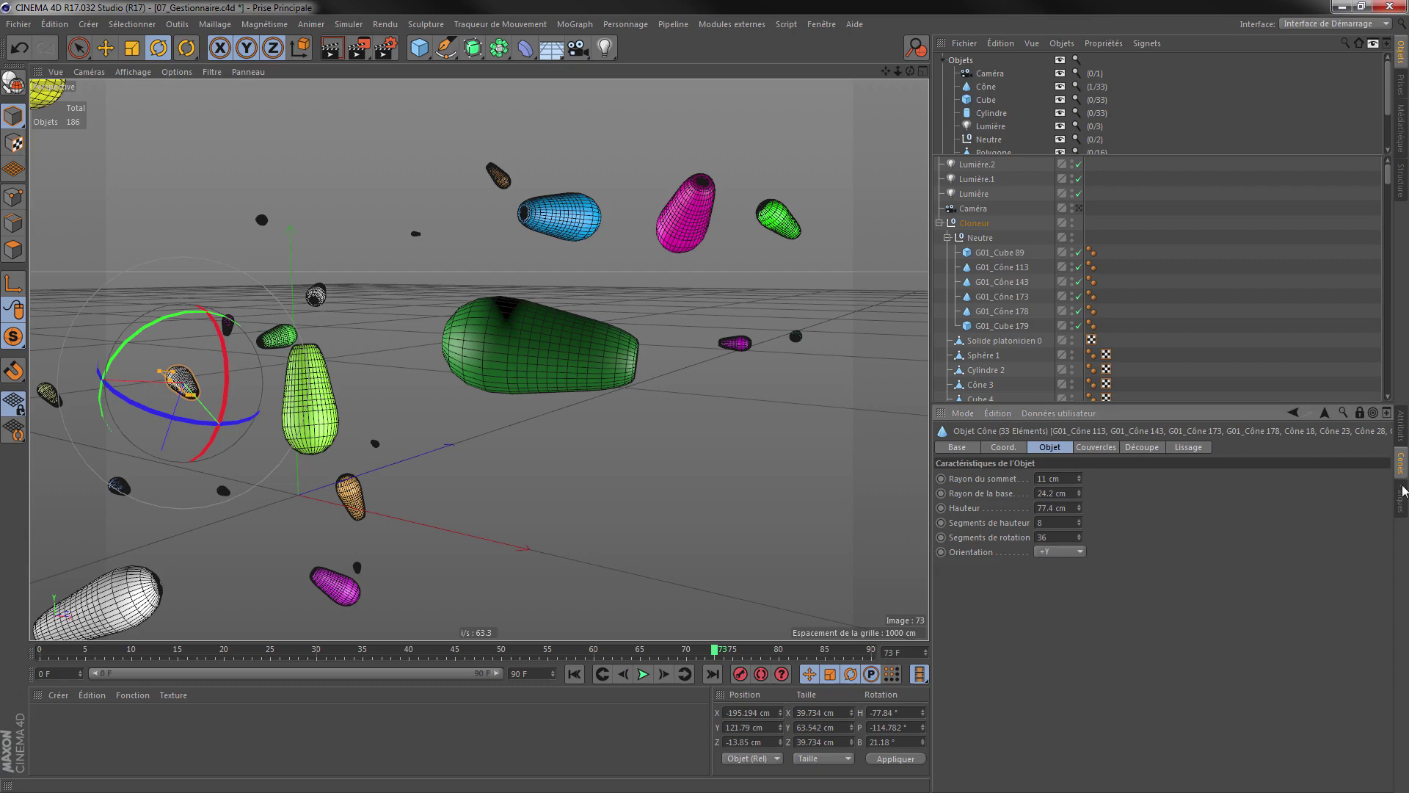
{"action": "left_click_drag", "start_coordinate": [1078, 477], "coordinate": [1077, 471]}
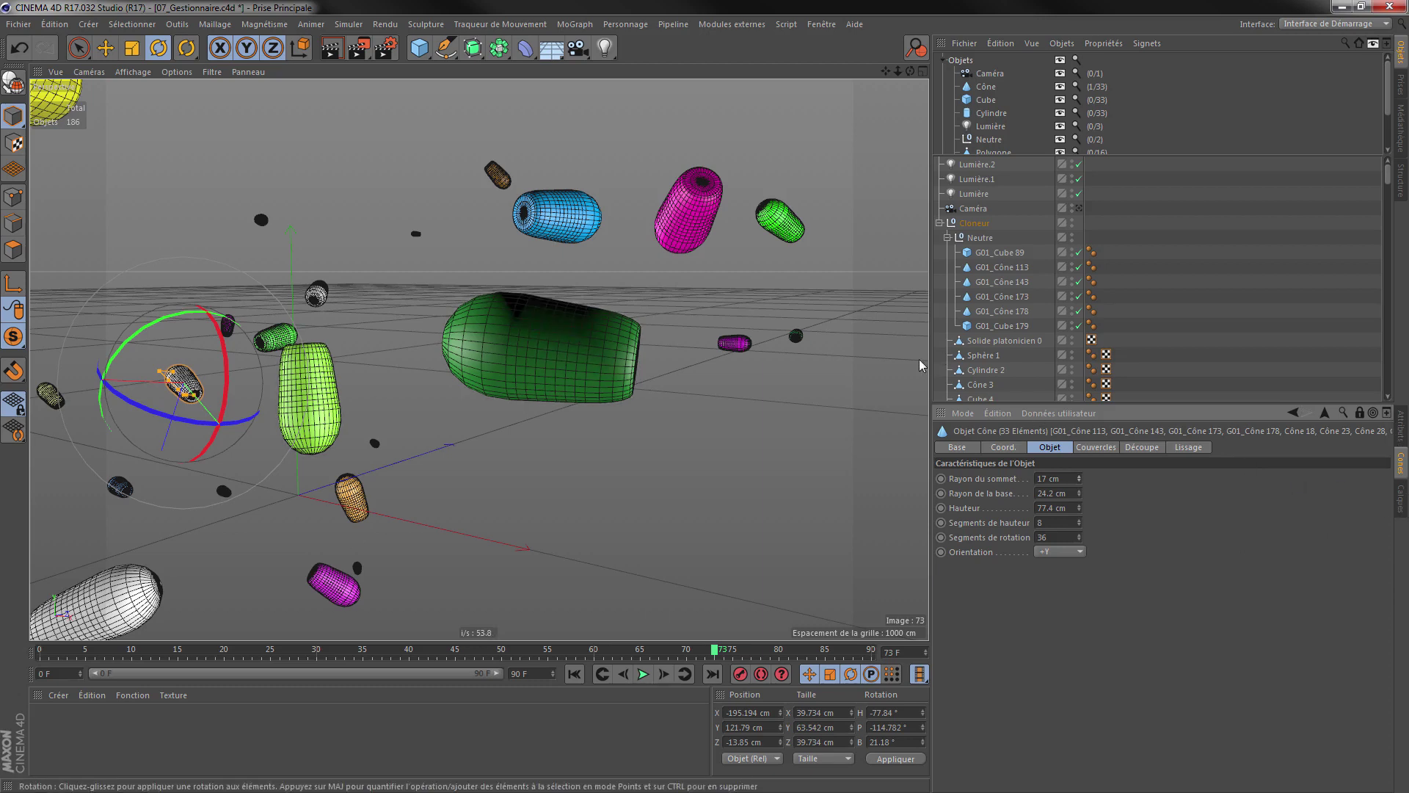
{"action": "key", "text": "ctrl+z"}
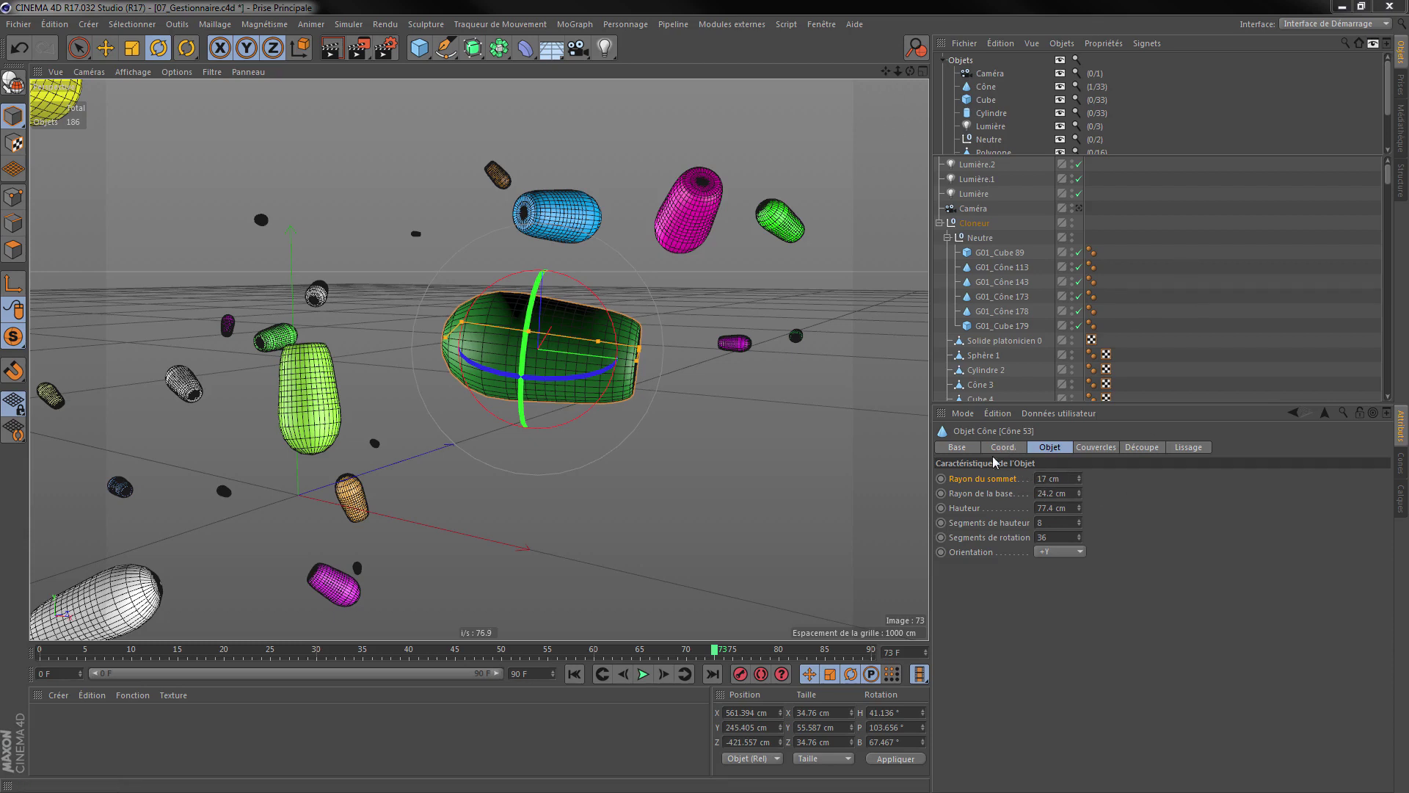
Place the blue cone's top radius in the viewport as a HUD readout
{"action": "left_click", "coordinate": [711, 286]}
{"action": "left_click", "coordinate": [579, 231]}
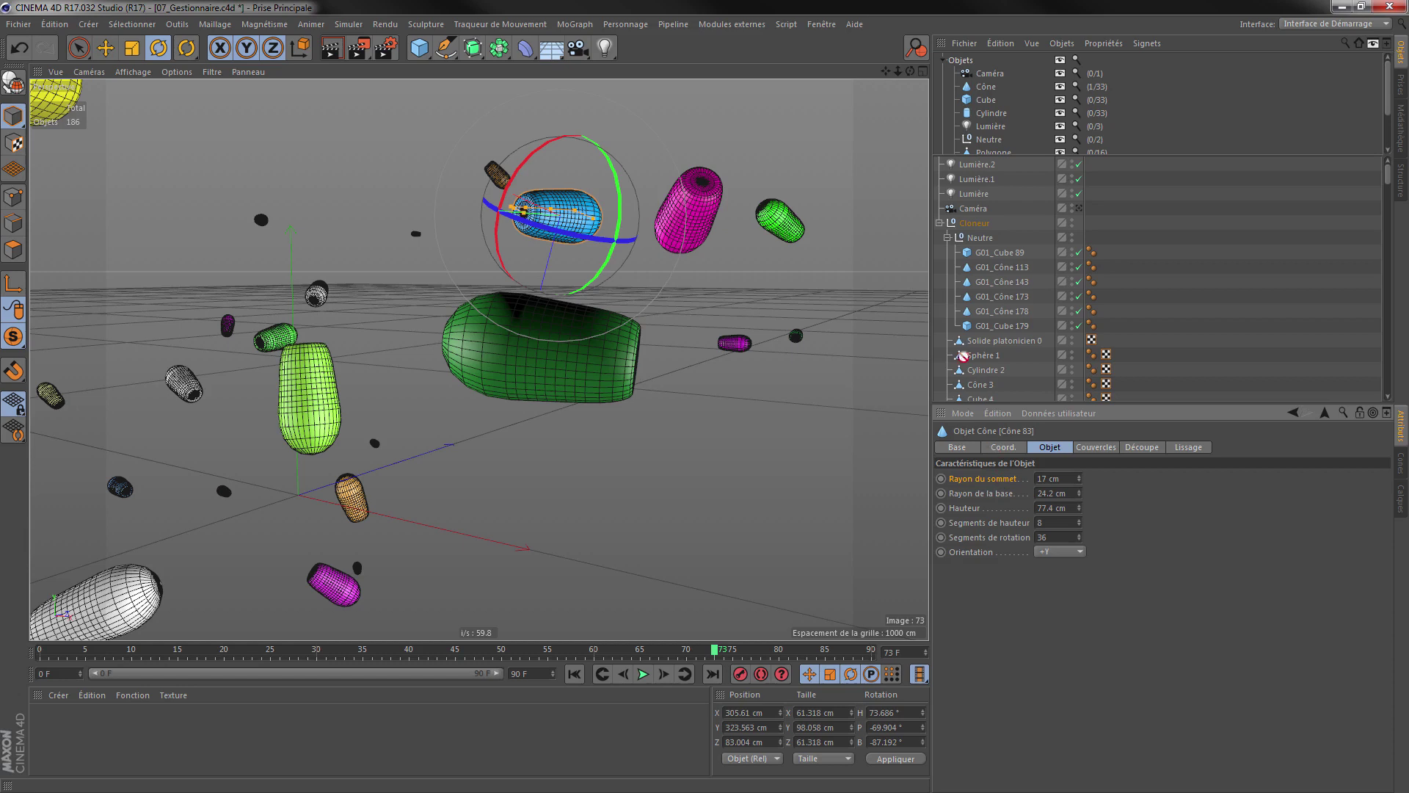
{"action": "left_click_drag", "start_coordinate": [884, 107], "coordinate": [884, 109]}
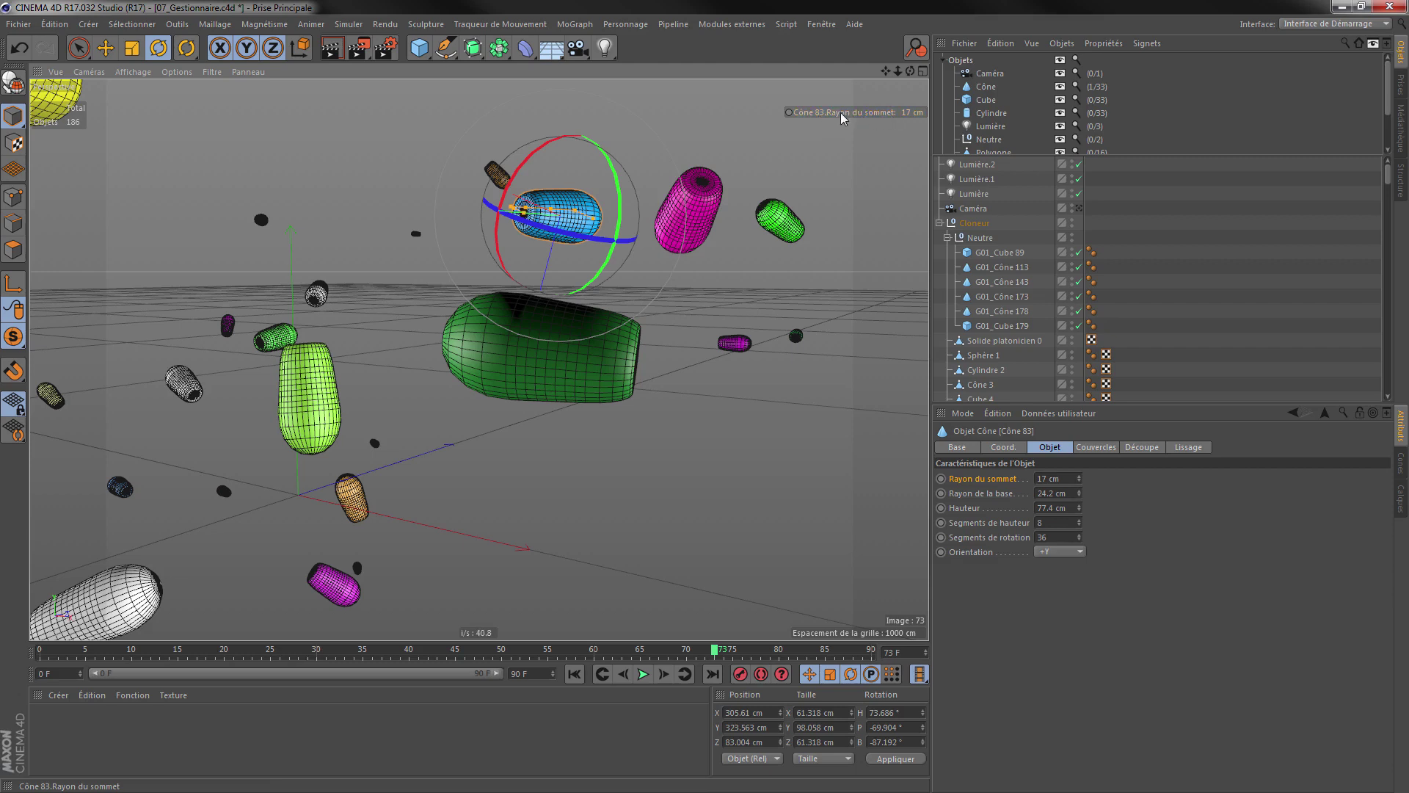
Adjust the blue cone's top radius from the HUD, down to 15 cm and back up
{"action": "left_click", "coordinate": [803, 250]}
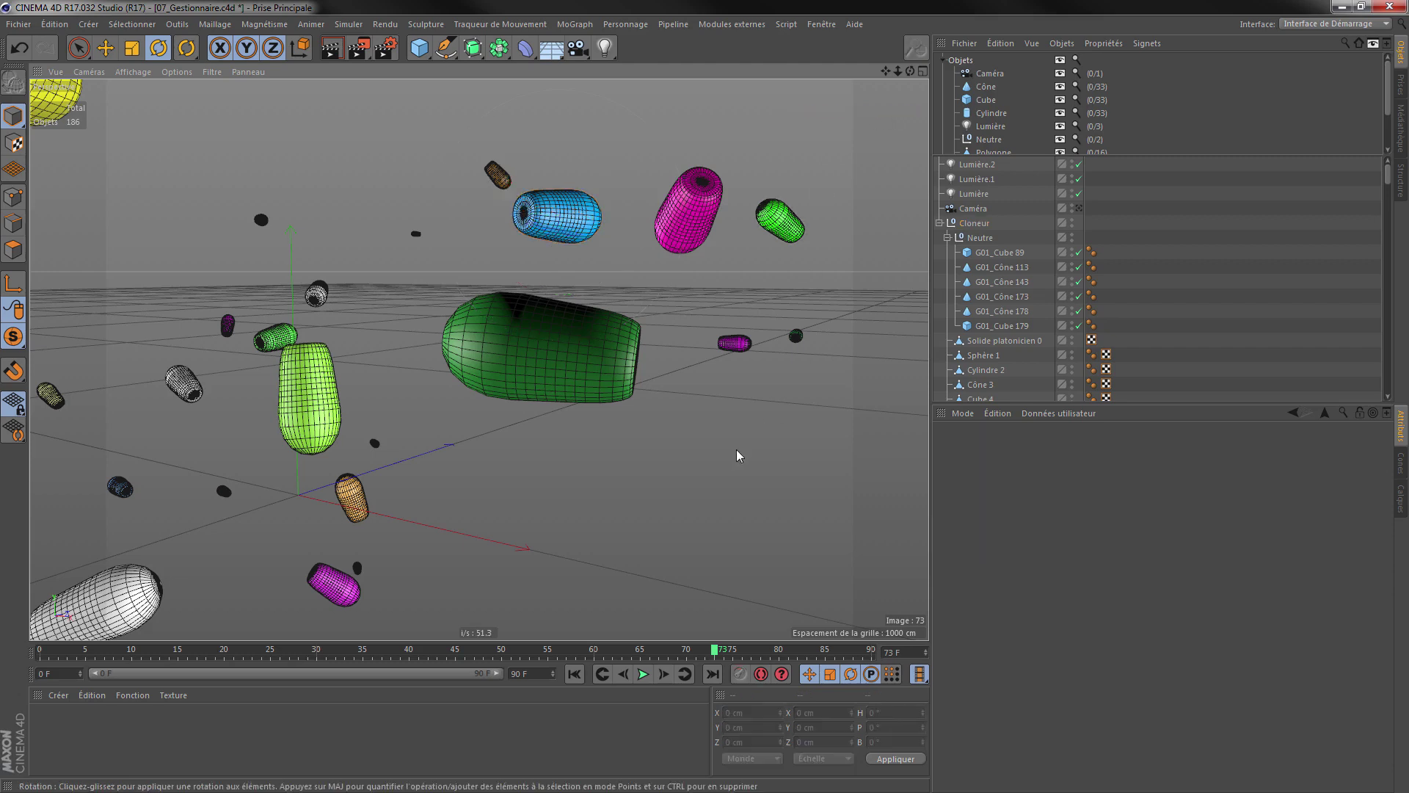
{"action": "left_click", "coordinate": [594, 370]}
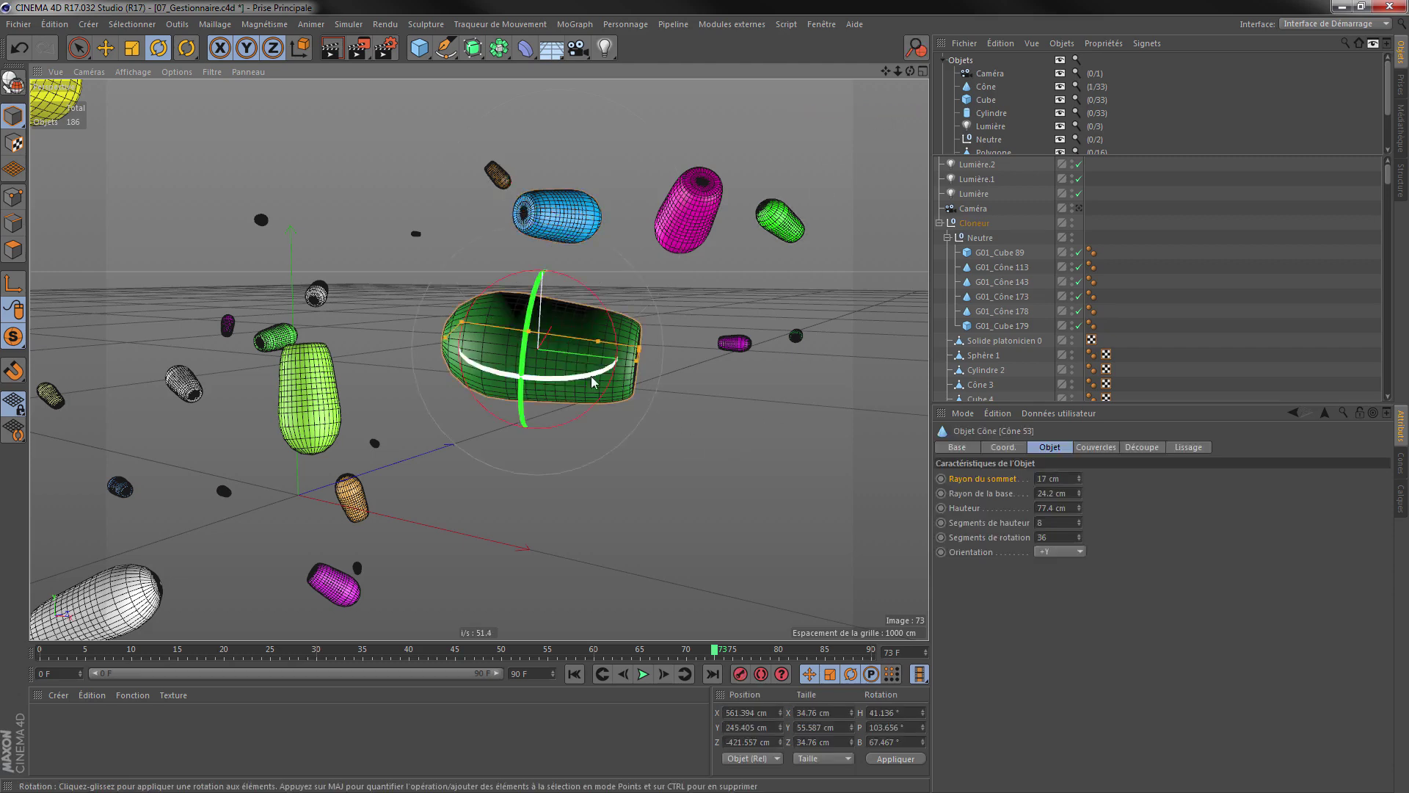
{"action": "left_click", "coordinate": [582, 218]}
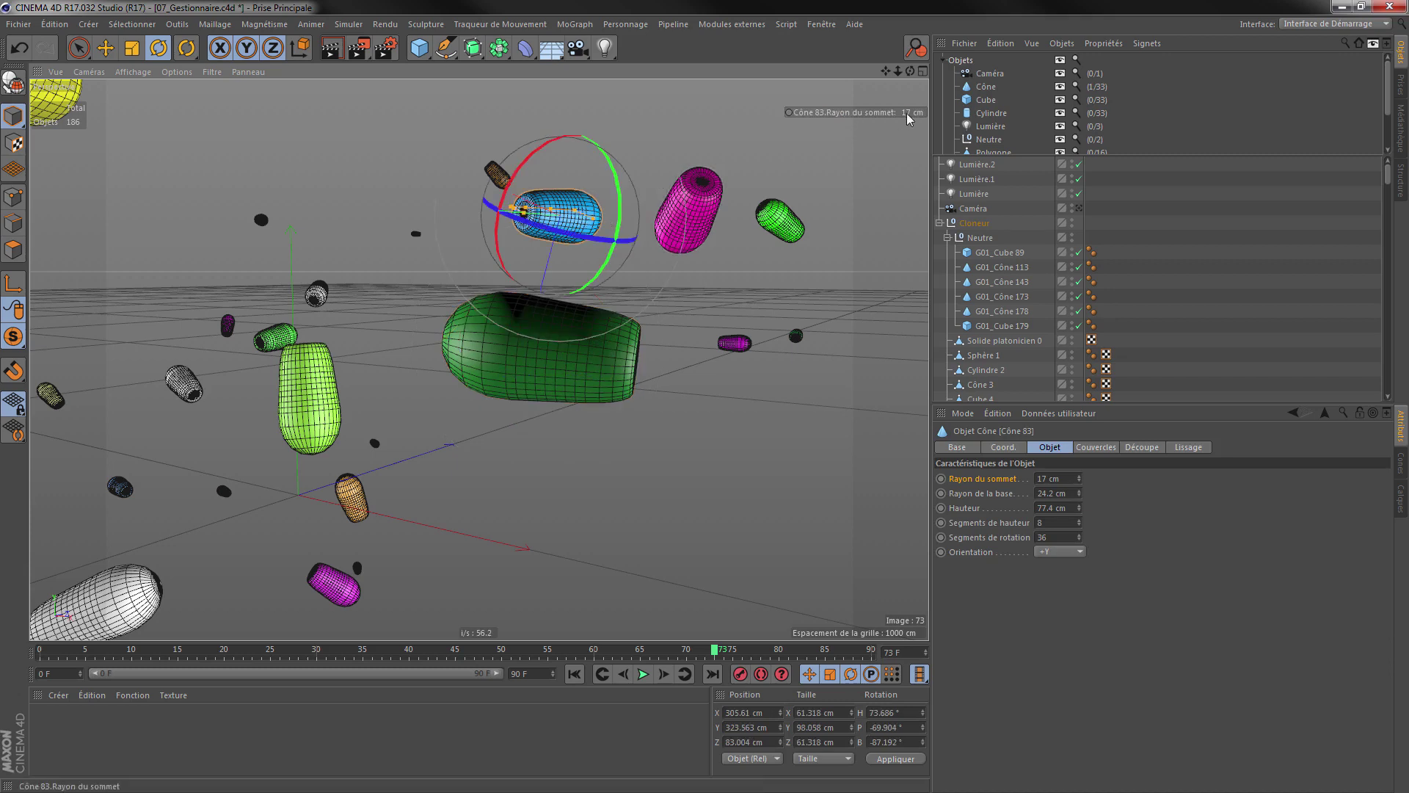
{"action": "left_click_drag", "start_coordinate": [910, 112], "coordinate": [862, 109]}
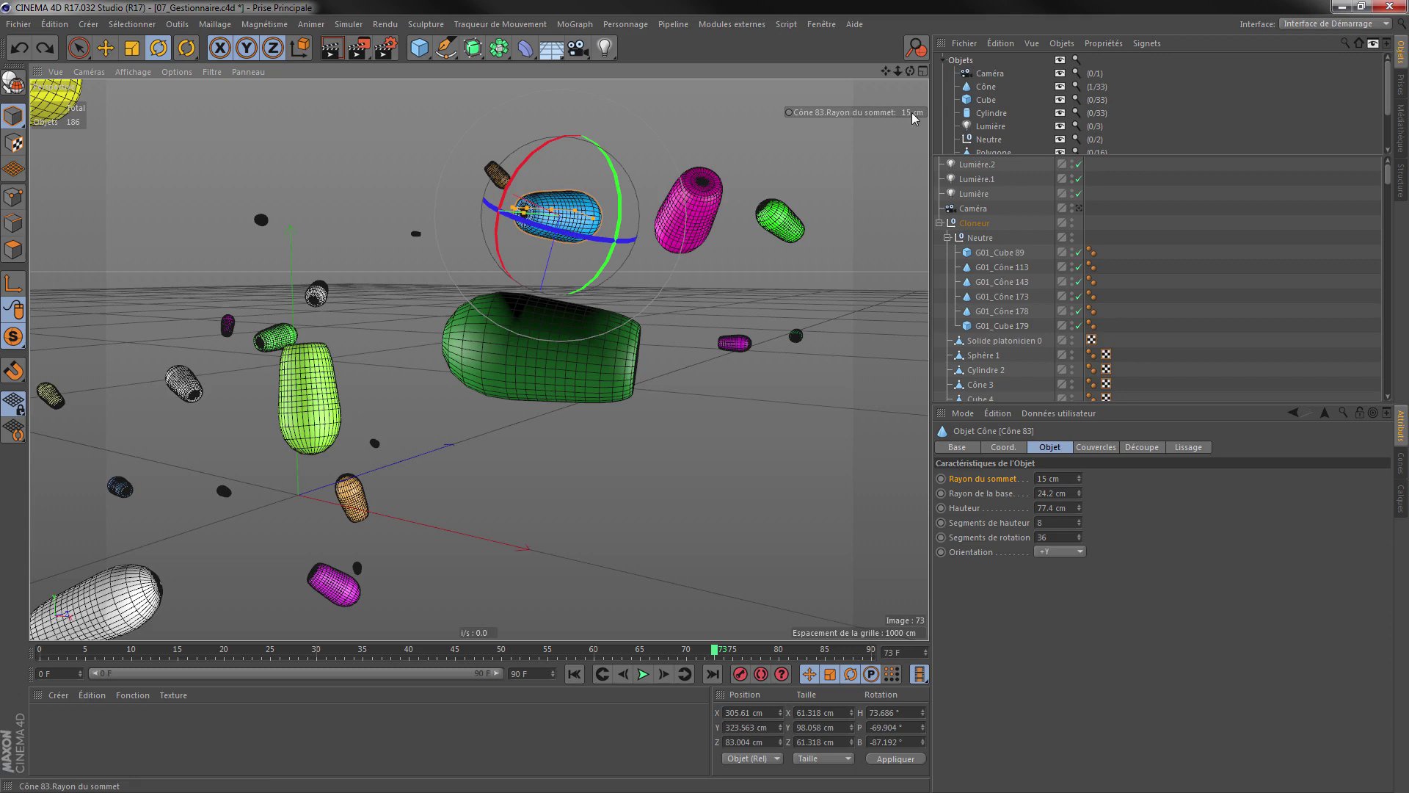
{"action": "left_click_drag", "start_coordinate": [910, 113], "coordinate": [910, 117]}
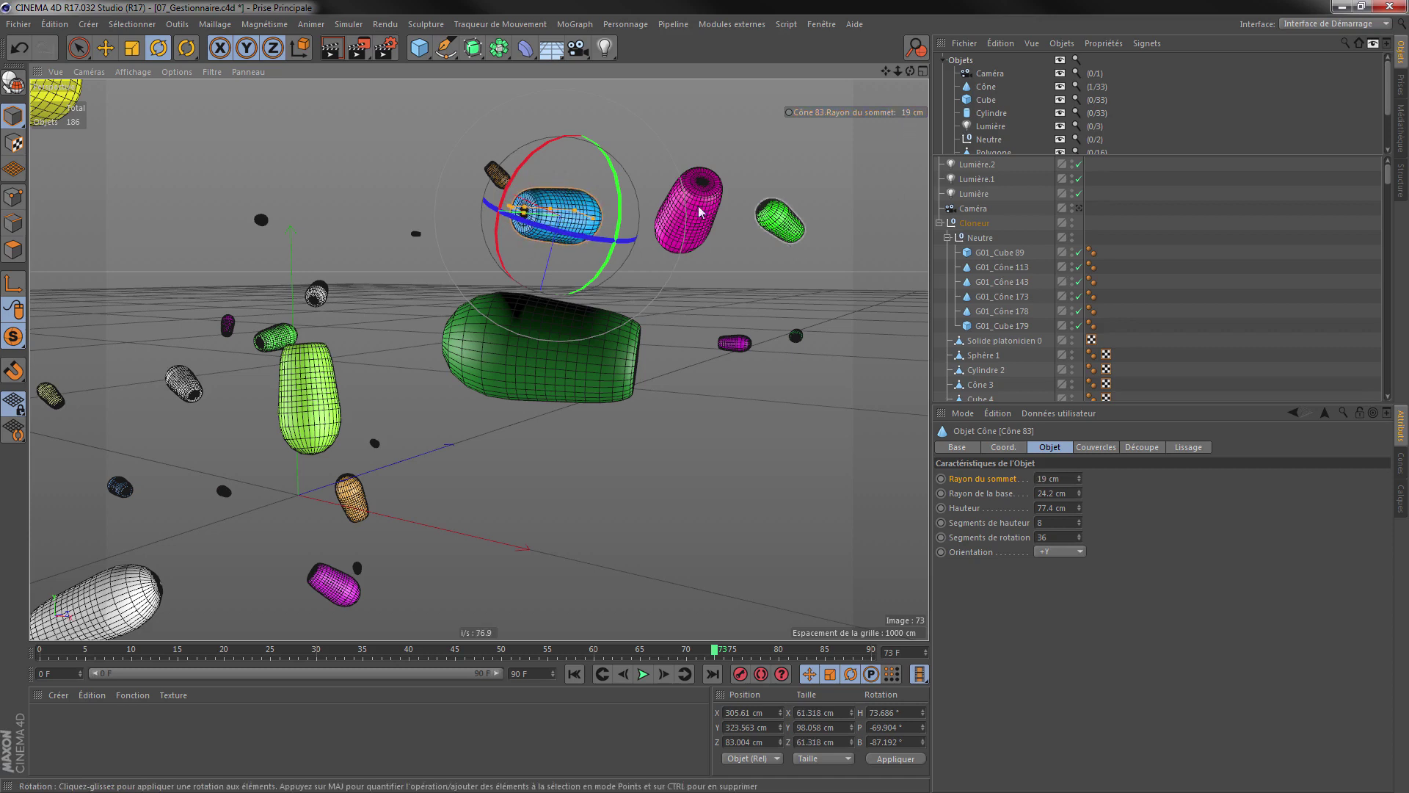
{"action": "left_click", "coordinate": [678, 134]}
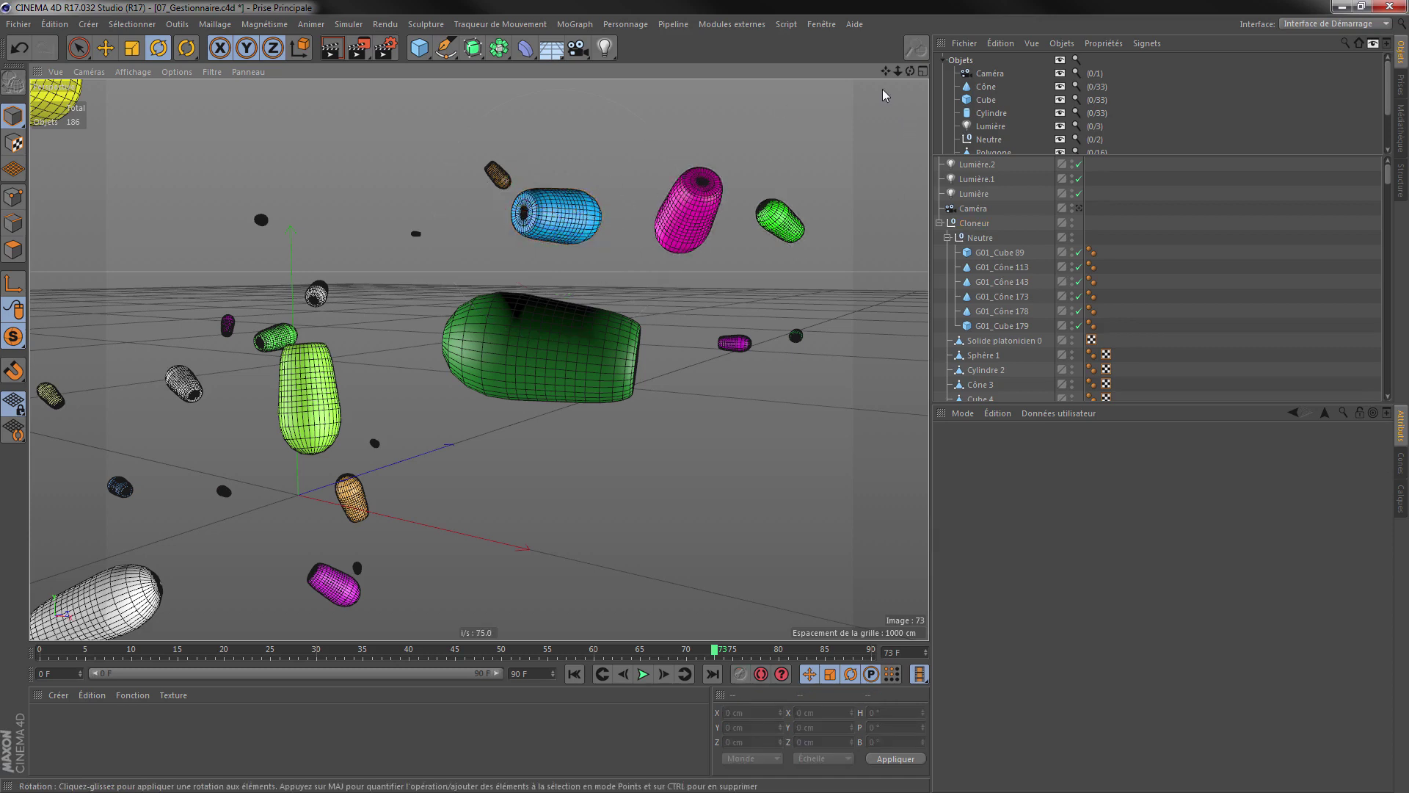
{"action": "left_click", "coordinate": [586, 215]}
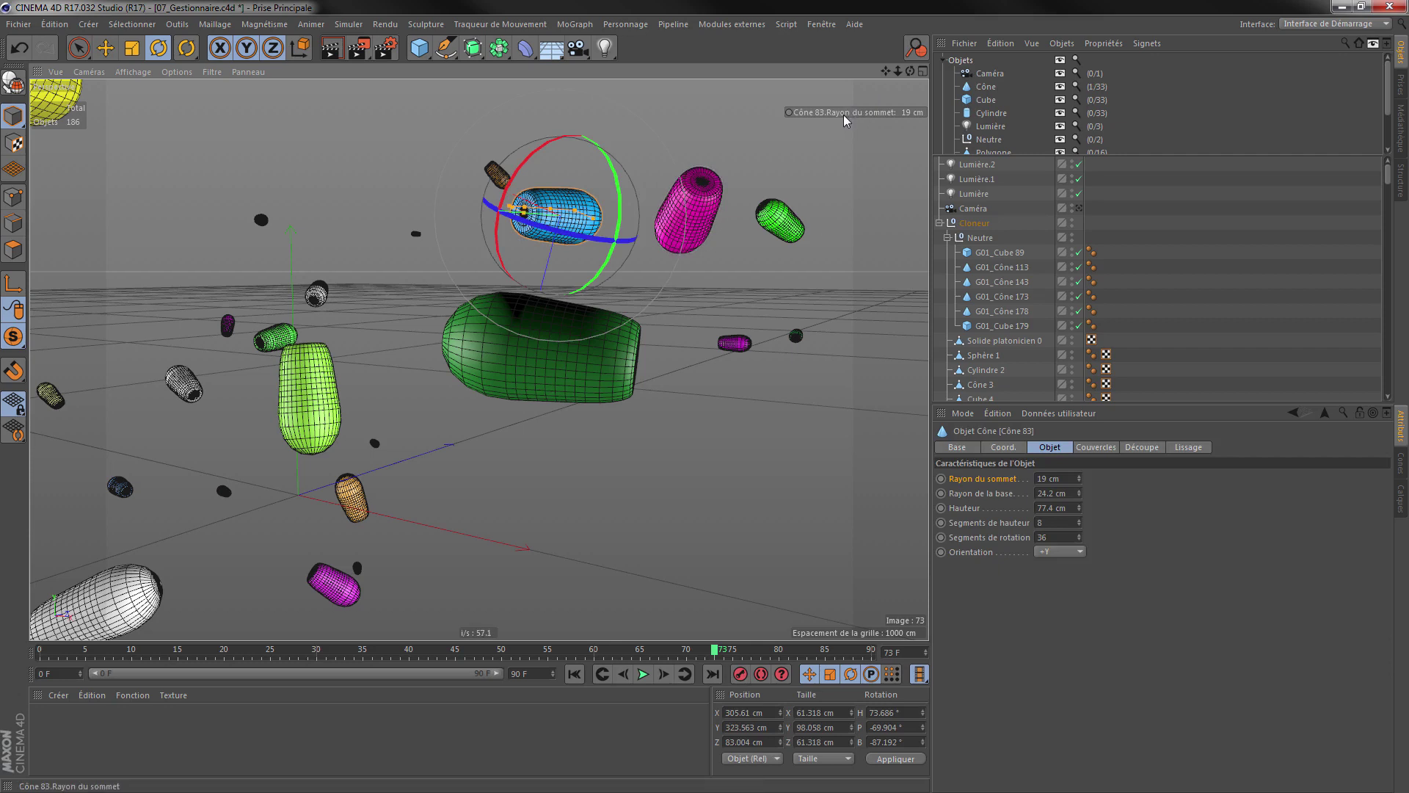
Set the HUD readout to always show, then change the top radius from it to 18 cm
{"action": "right_click", "coordinate": [843, 114]}
{"action": "mouse_move", "coordinate": [853, 112]}
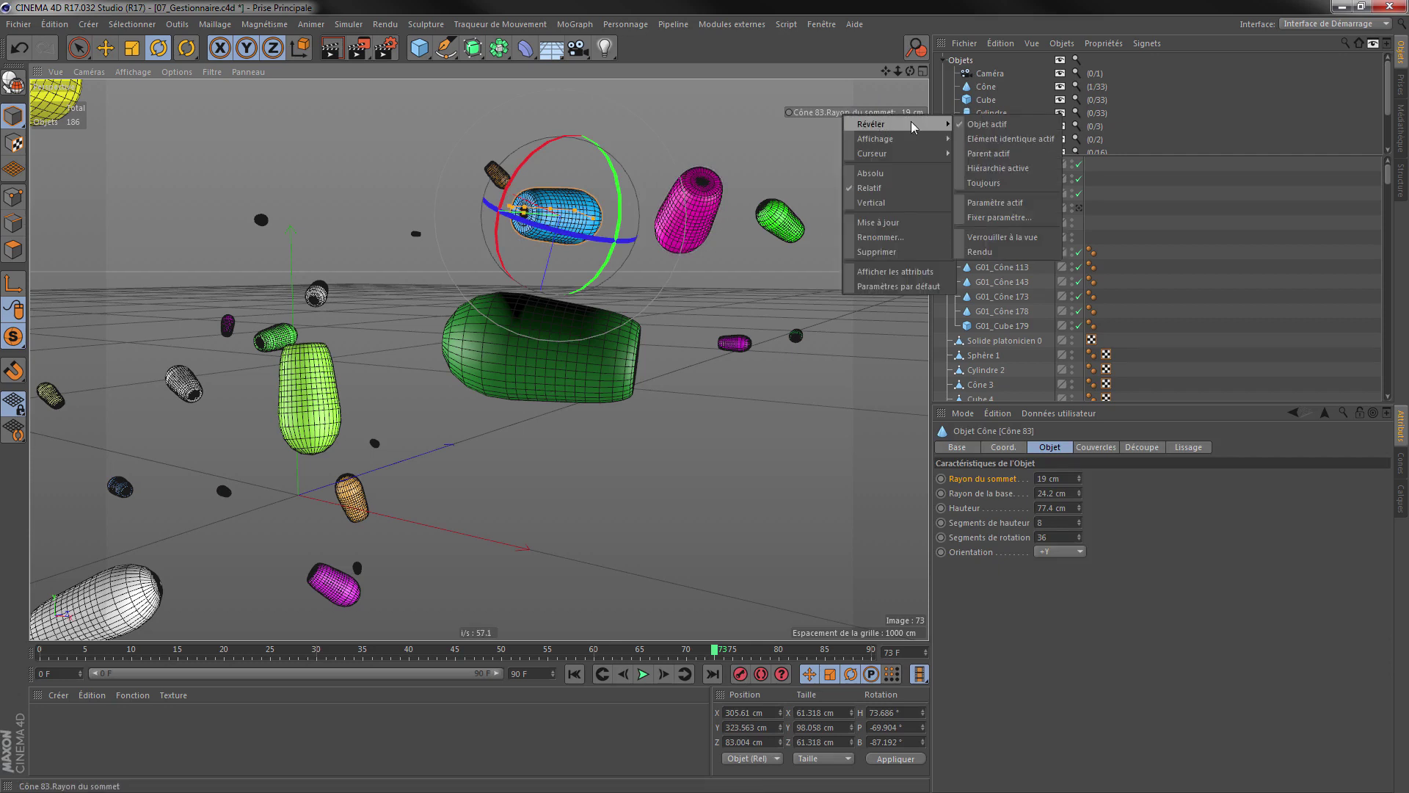
{"action": "left_click", "coordinate": [988, 182]}
{"action": "left_click", "coordinate": [694, 419]}
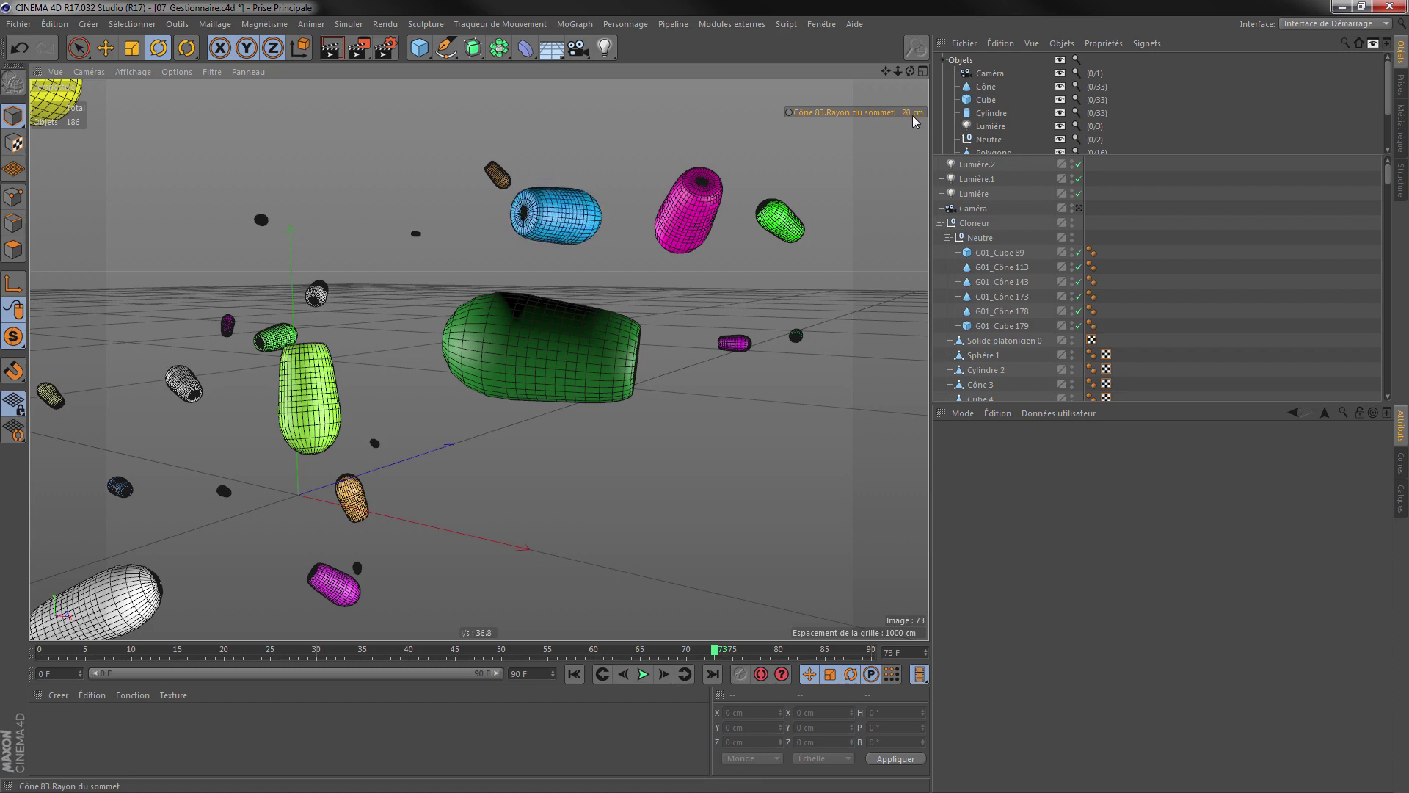
{"action": "left_click_drag", "start_coordinate": [913, 116], "coordinate": [914, 118]}
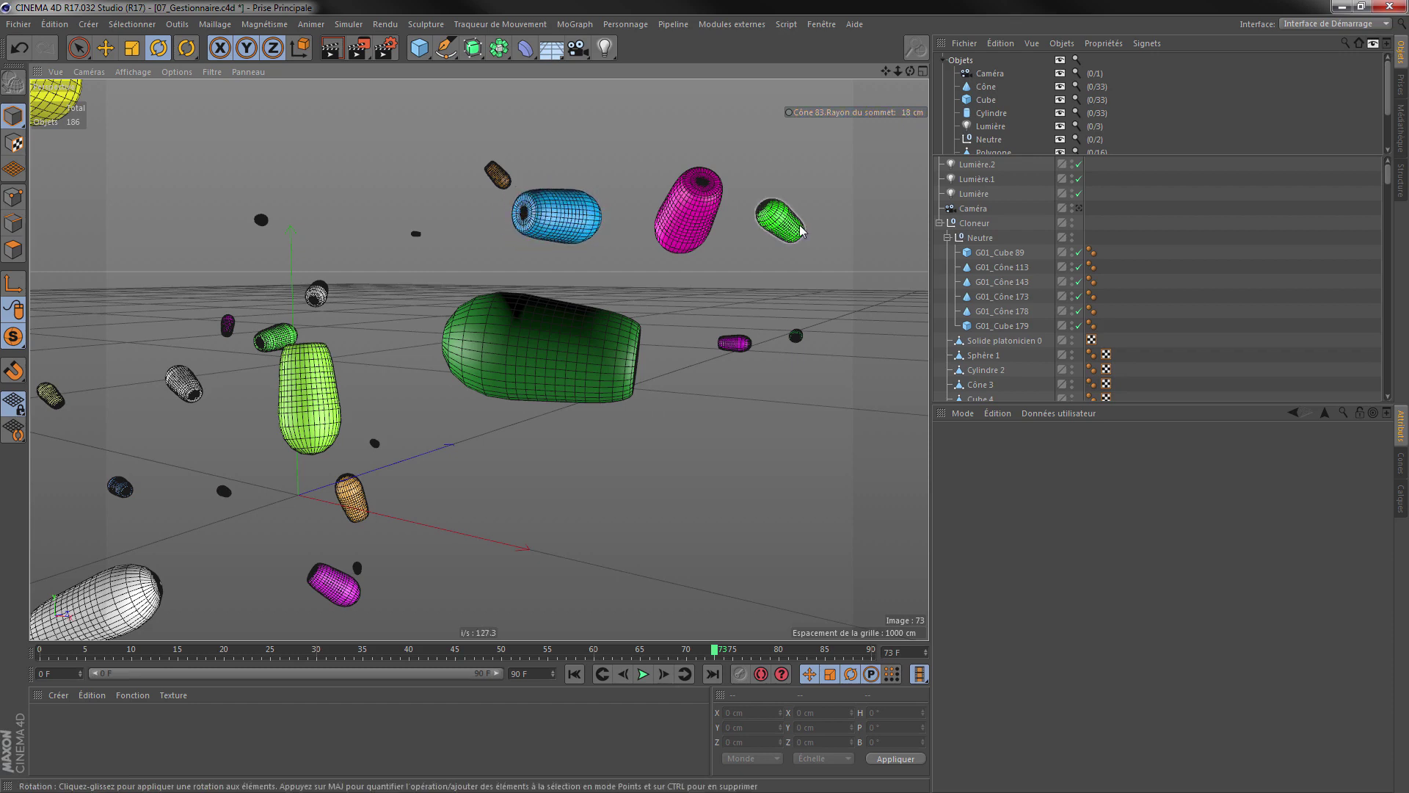
{"action": "right_click", "coordinate": [831, 111]}
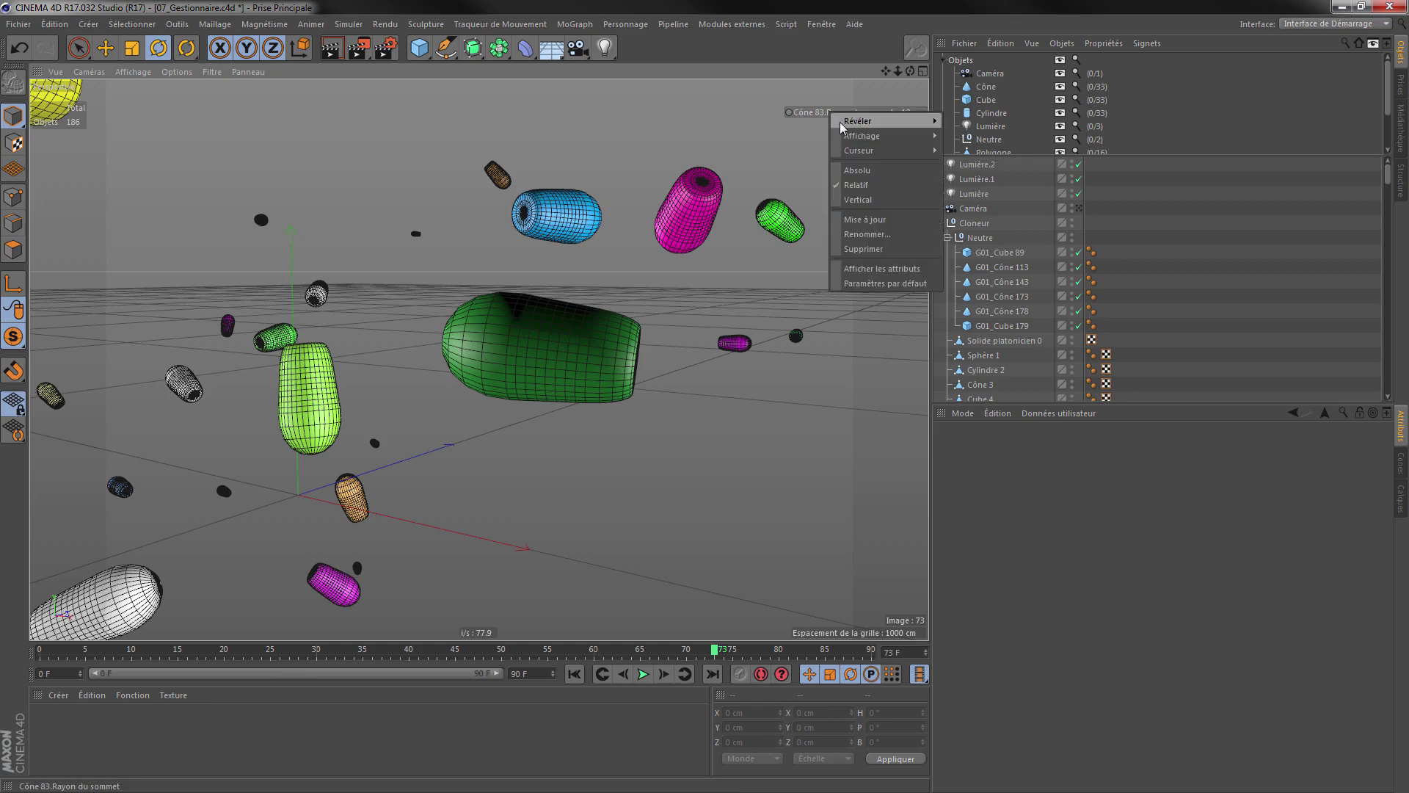